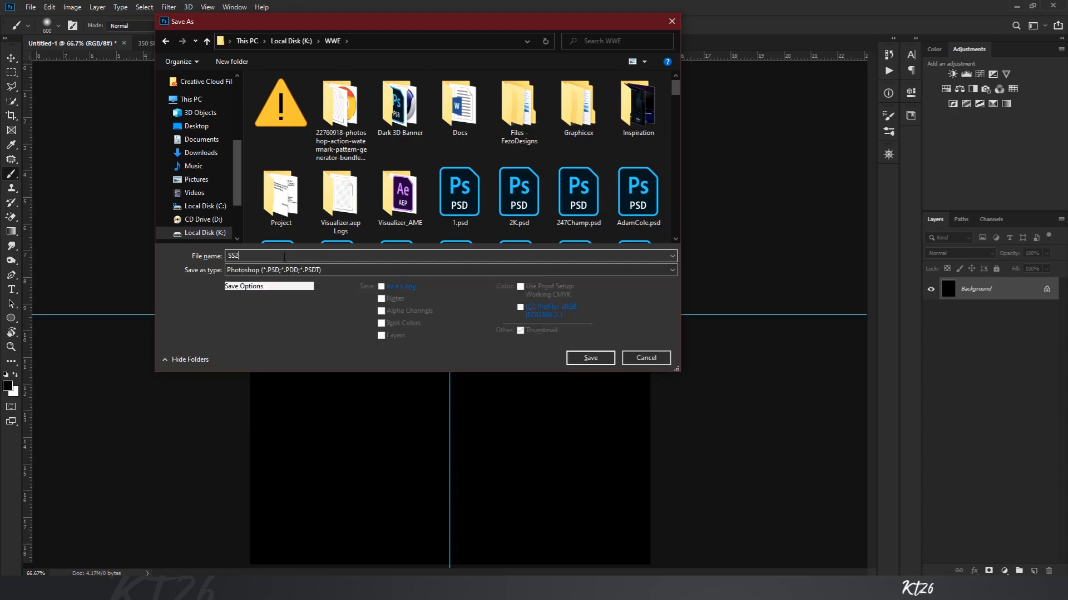
Step: Add a new layer and make a tall rectangular marquee selection near the middle of the canvas
{"action": "scroll", "coordinate": [434, 284], "scroll_direction": "down", "scroll_amount": 2}
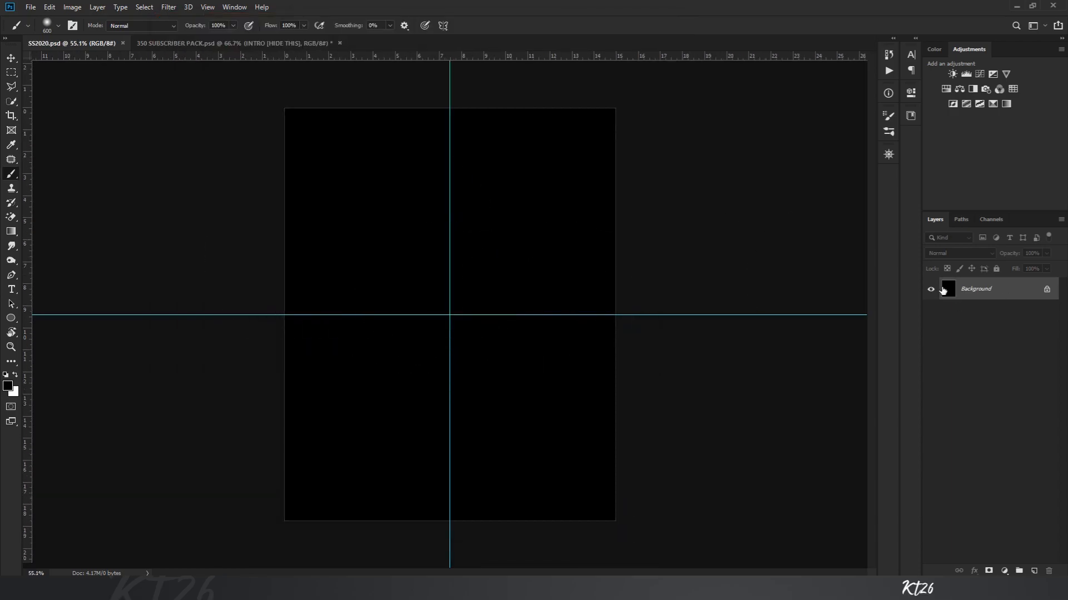
{"action": "left_click", "coordinate": [1035, 571]}
{"action": "key", "text": "ctrl+h"}
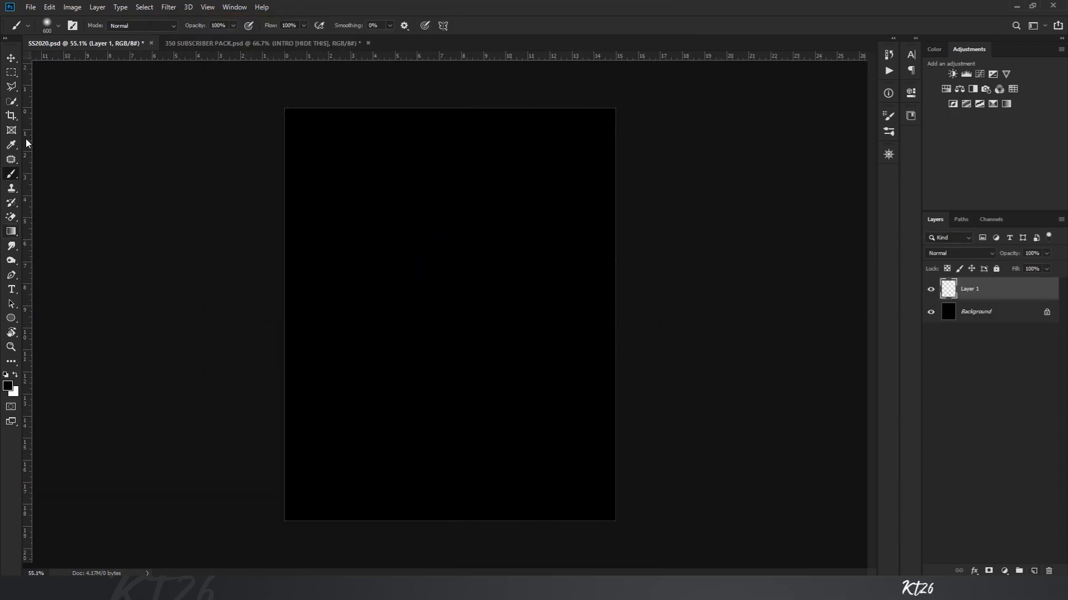
{"action": "left_click", "coordinate": [9, 75]}
{"action": "left_click_drag", "start_coordinate": [398, 182], "coordinate": [514, 434]}
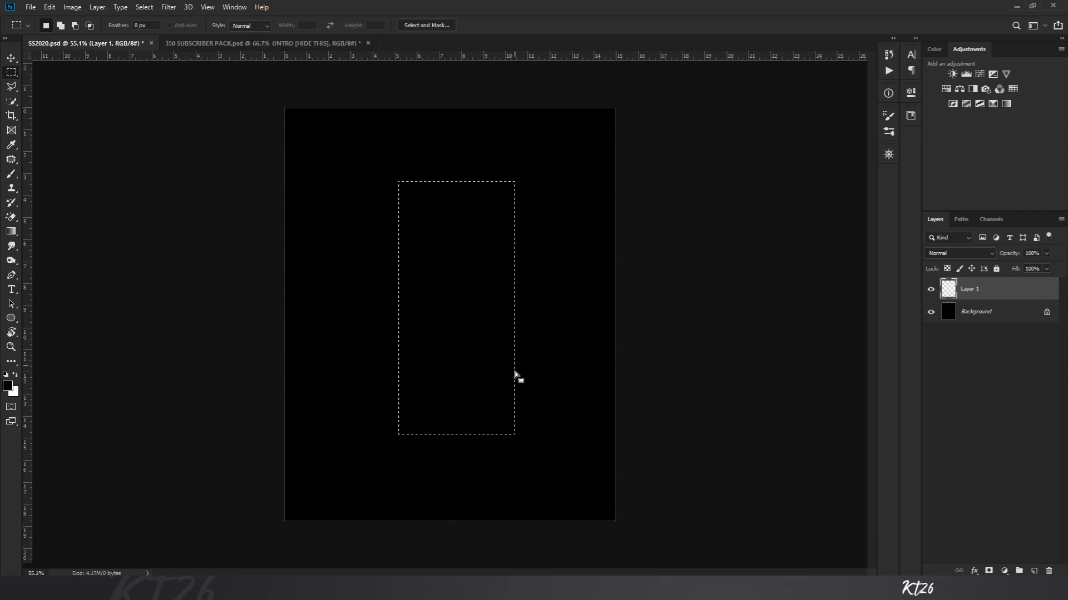
Step: Fill the rectangular selection with white
{"action": "key", "text": "shift+F5"}
{"action": "left_click", "coordinate": [532, 157]}
{"action": "left_click", "coordinate": [526, 176]}
{"action": "key", "text": "Return"}
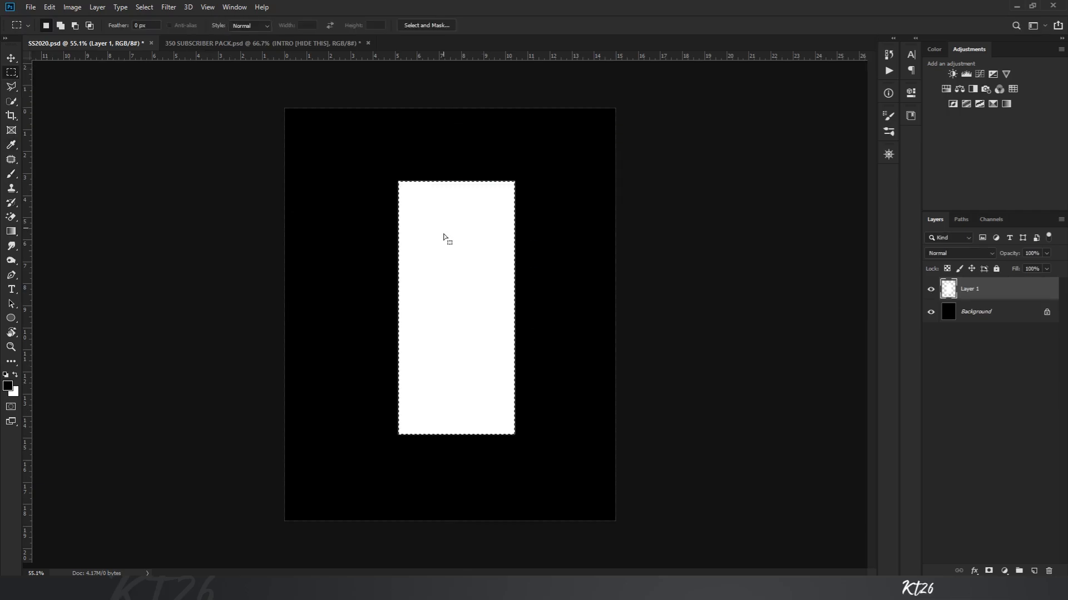
Step: Show the guides, centre the white rectangle and place a smaller copy lower on each side of it
{"action": "key", "text": "ctrl+h"}
{"action": "left_click_drag", "start_coordinate": [443, 233], "coordinate": [377, 263]}
{"action": "key", "text": "ctrl+t"}
{"action": "left_click_drag", "start_coordinate": [422, 215], "coordinate": [415, 233]}
{"action": "left_click_drag", "start_coordinate": [407, 278], "coordinate": [587, 294]}
{"action": "key", "text": "Return"}
{"action": "key", "text": "ctrl+j"}
{"action": "key", "text": "ctrl+t"}
{"action": "key", "text": "Return"}
Step: Scale all three white rectangles down together and centre them on the canvas
{"action": "left_click", "coordinate": [970, 336], "text": "shift"}
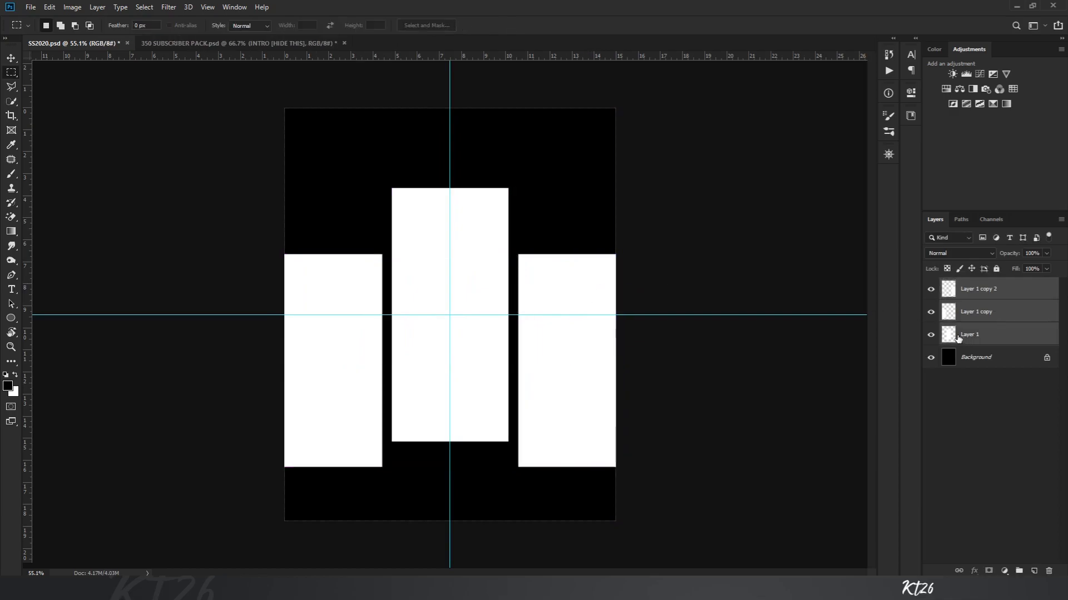
{"action": "key", "text": "ctrl+t"}
{"action": "left_click_drag", "start_coordinate": [616, 187], "coordinate": [589, 209]}
{"action": "left_click_drag", "start_coordinate": [547, 271], "coordinate": [547, 255]}
{"action": "key", "text": "Return"}
{"action": "key", "text": "ctrl+plus"}
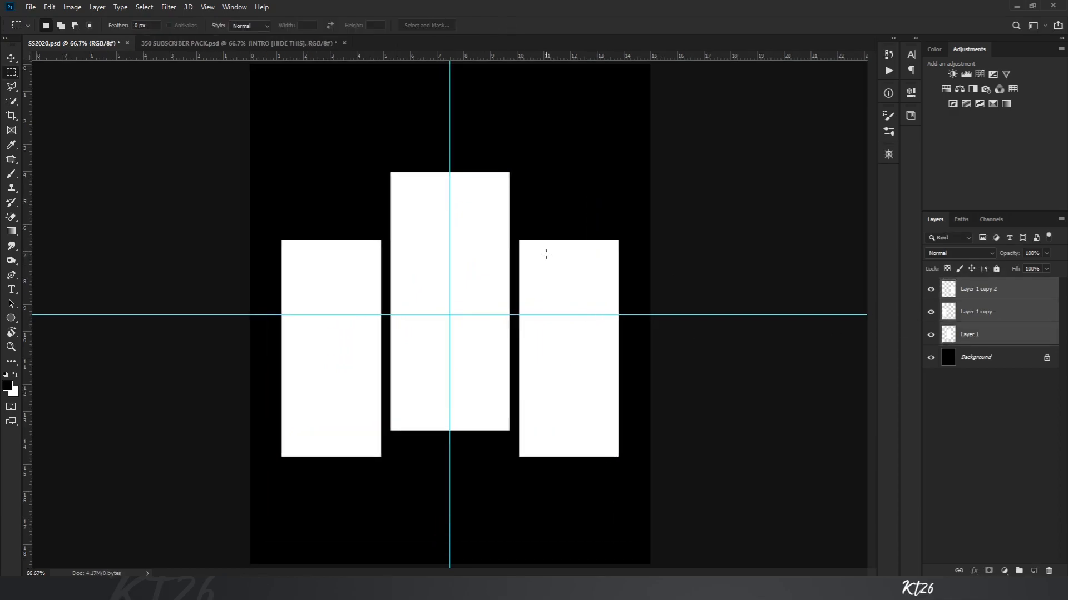
Step: Apply a perspective transform to the three rectangles so they are wider at the top and narrower at the bottom
{"action": "key", "text": "ctrl+t"}
{"action": "right_click", "coordinate": [511, 266]}
{"action": "left_click", "coordinate": [535, 306]}
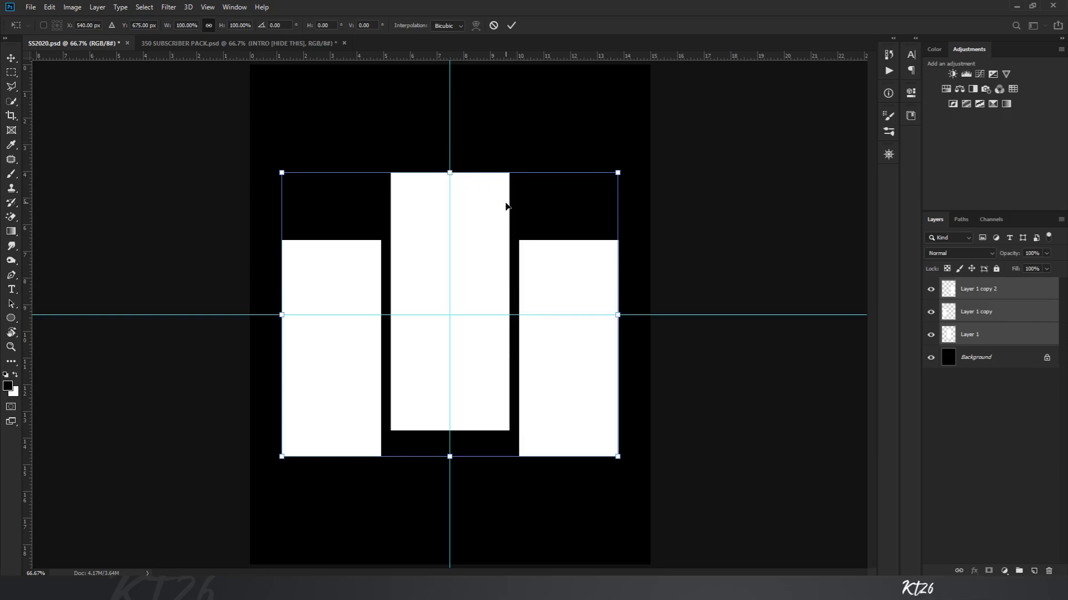
{"action": "right_click", "coordinate": [459, 328]}
{"action": "left_click", "coordinate": [478, 392]}
{"action": "left_click_drag", "start_coordinate": [617, 457], "coordinate": [587, 456]}
{"action": "left_click_drag", "start_coordinate": [618, 174], "coordinate": [672, 176]}
{"action": "key", "text": "Return"}
Step: Shorten the three tapered shapes to about 88% of their height, recentre them vertically and hide the guides
{"action": "key", "text": "ctrl+t"}
{"action": "right_click", "coordinate": [470, 282]}
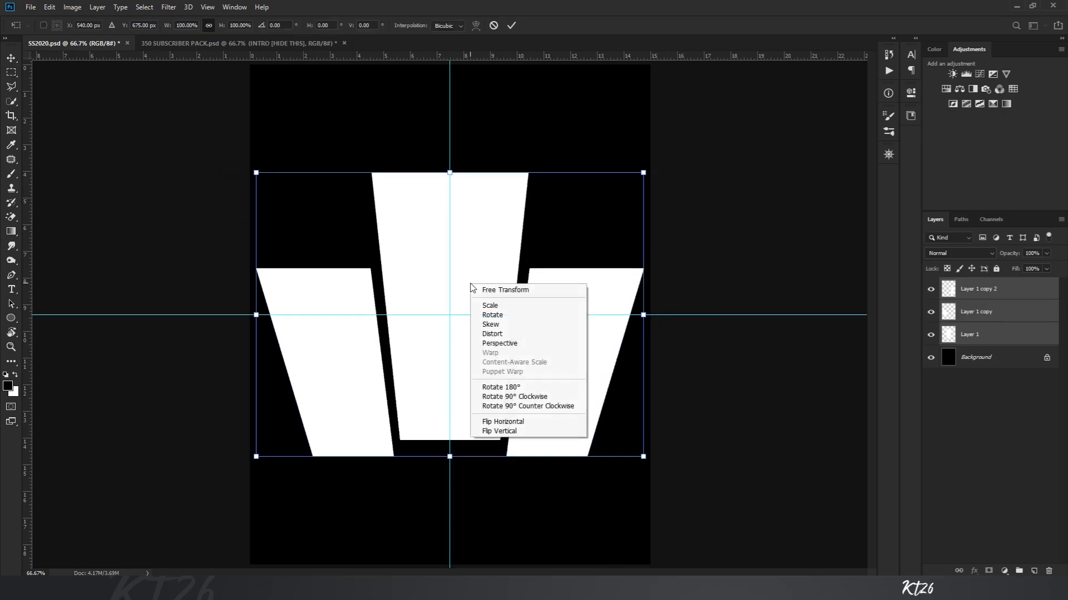
{"action": "left_click", "coordinate": [503, 334]}
{"action": "left_click_drag", "start_coordinate": [449, 457], "coordinate": [448, 424]}
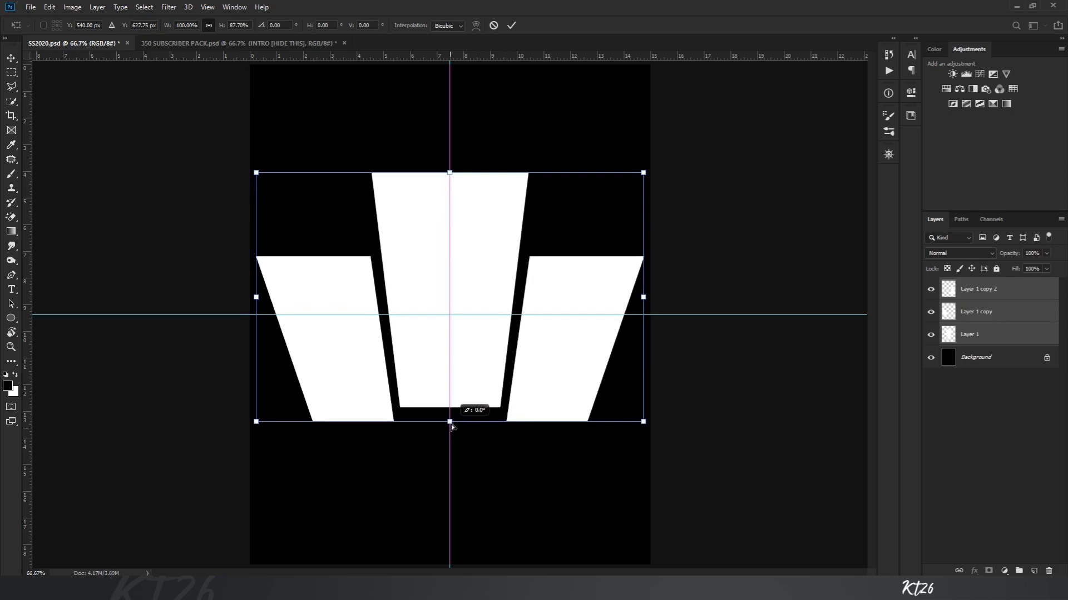
{"action": "left_click_drag", "start_coordinate": [472, 268], "coordinate": [473, 283]}
{"action": "key", "text": "Return"}
{"action": "scroll", "coordinate": [489, 303], "scroll_direction": "down", "scroll_amount": 6}
{"action": "scroll", "coordinate": [489, 303], "scroll_direction": "up", "scroll_amount": 7}
{"action": "scroll", "coordinate": [489, 303], "scroll_direction": "down", "scroll_amount": 2}
{"action": "key", "text": "ctrl+h"}
{"action": "scroll", "coordinate": [489, 306], "scroll_direction": "up", "scroll_amount": 1}
{"action": "scroll", "coordinate": [489, 305], "scroll_direction": "down", "scroll_amount": 4}
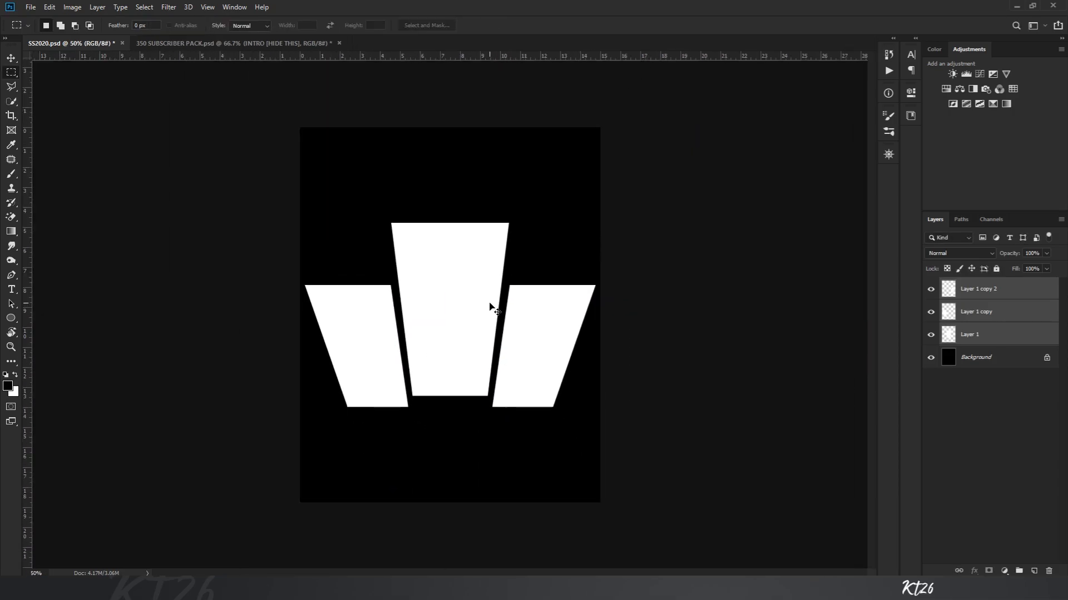
Step: Toggle each shape layer's visibility to check which panel it holds
{"action": "left_click", "coordinate": [955, 404]}
{"action": "left_click", "coordinate": [931, 312]}
{"action": "left_click", "coordinate": [931, 312]}
{"action": "left_click", "coordinate": [930, 335]}
{"action": "left_click", "coordinate": [931, 335]}
{"action": "left_click", "coordinate": [931, 290]}
{"action": "left_click", "coordinate": [931, 290]}
{"action": "scroll", "coordinate": [631, 333], "scroll_direction": "up", "scroll_amount": 3}
{"action": "scroll", "coordinate": [632, 333], "scroll_direction": "down", "scroll_amount": 3}
Step: Scale the three tapered shapes down slightly together around their centre
{"action": "left_click", "coordinate": [981, 336]}
{"action": "left_click", "coordinate": [987, 290], "text": "shift"}
{"action": "key", "text": "ctrl+t"}
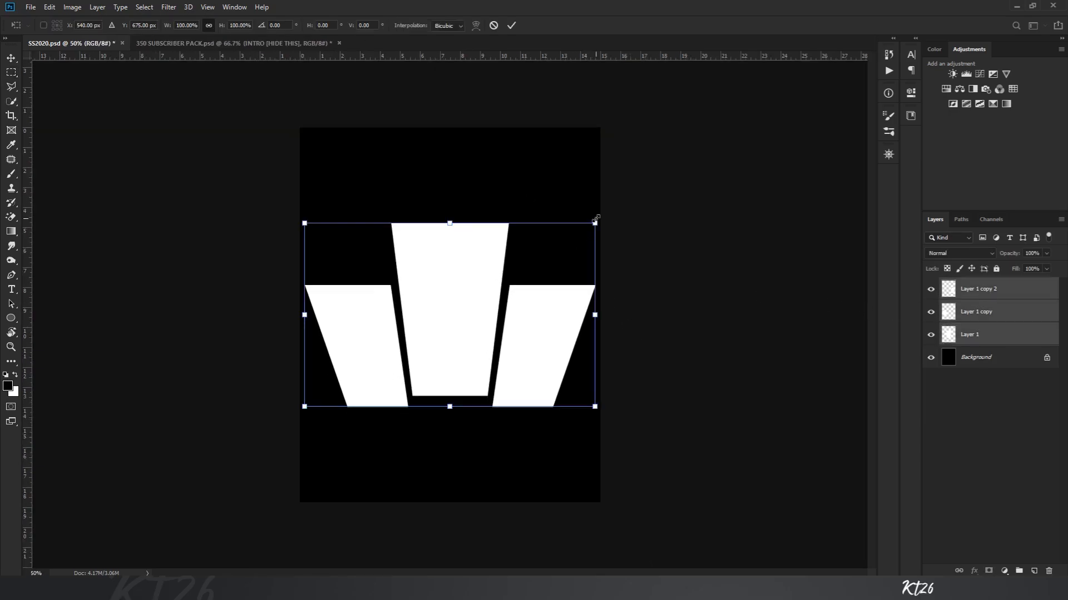
{"action": "left_click_drag", "start_coordinate": [595, 220], "coordinate": [584, 229]}
{"action": "key", "text": "Return"}
{"action": "key", "text": "ctrl+1"}
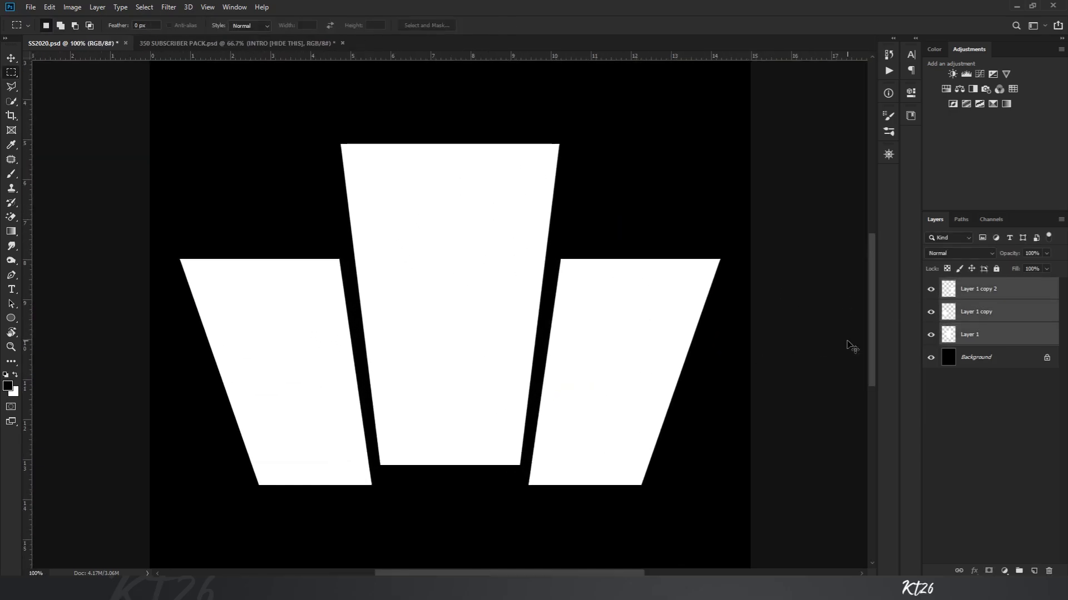
Step: Group the three shape layers, duplicate the group and rename the original group Backup
{"action": "key", "text": "ctrl+g"}
{"action": "key", "text": "ctrl+j"}
{"action": "double_click", "coordinate": [972, 299]}
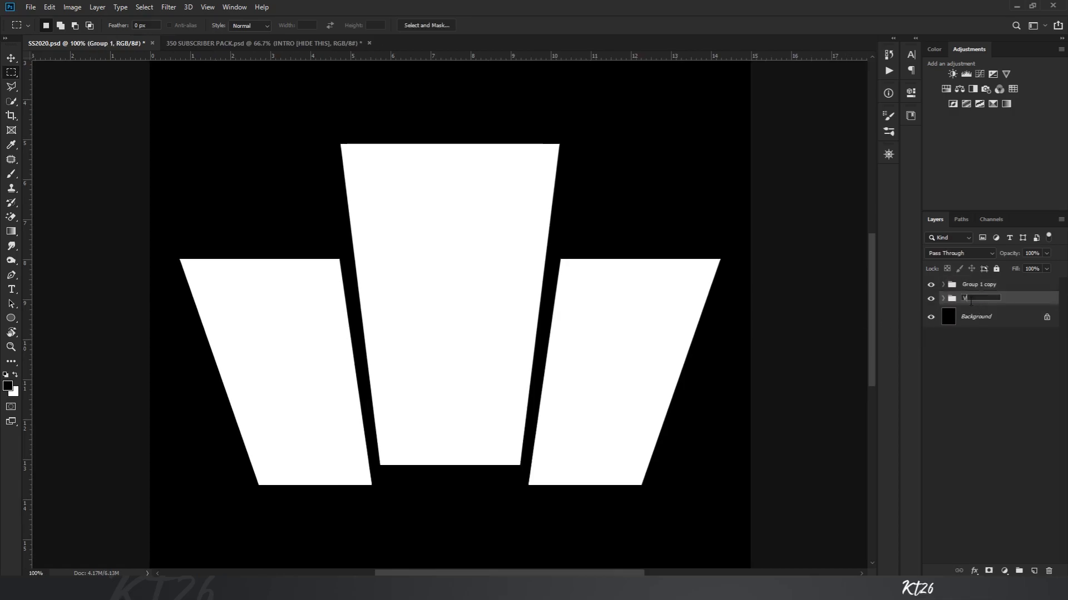
{"action": "type", "text": "Backup"}
{"action": "key", "text": "Return"}
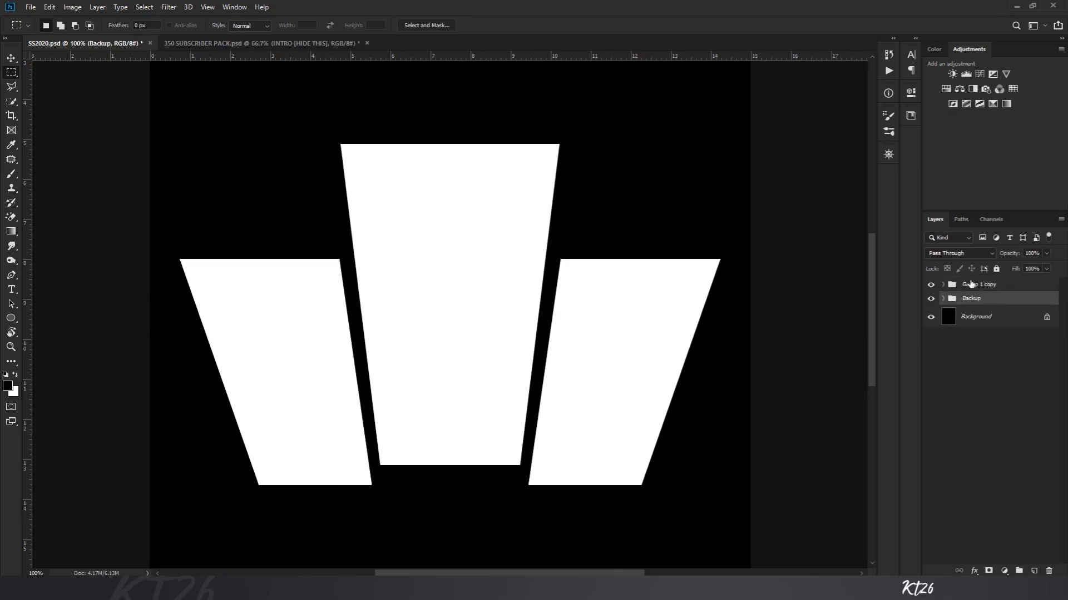
Step: Hide the Backup group and expand the Group 1 copy group
{"action": "left_click", "coordinate": [971, 285]}
{"action": "left_click", "coordinate": [931, 299]}
{"action": "left_click", "coordinate": [943, 284]}
{"action": "scroll", "coordinate": [498, 324], "scroll_direction": "down", "scroll_amount": 7}
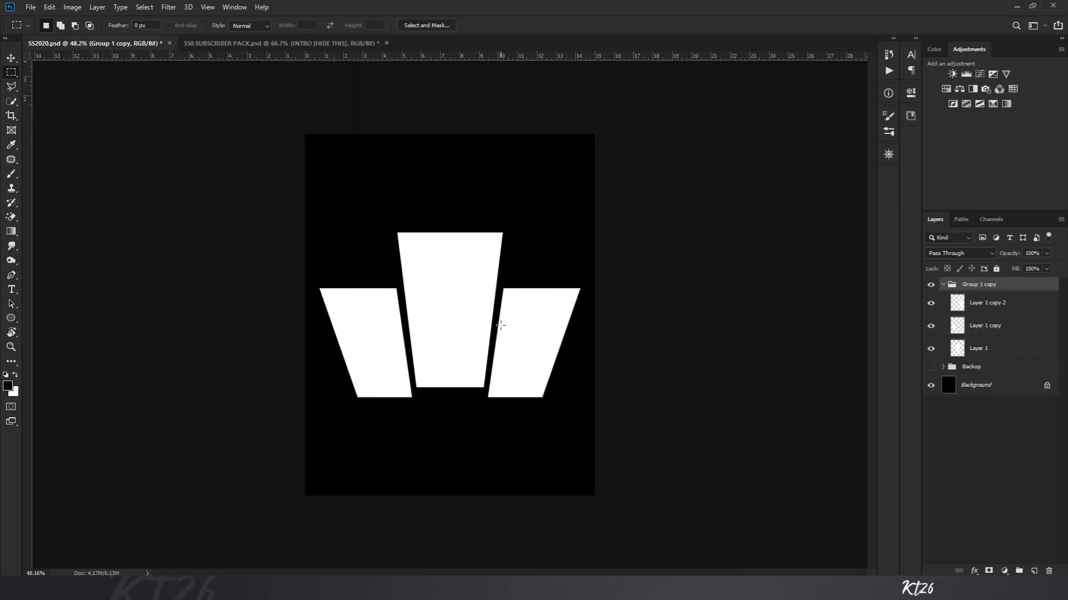
Step: Switch to the browser, copy the bearded wrestler photo and paste it into the Photoshop document
{"action": "key", "text": "alt+Tab"}
{"action": "left_click_drag", "start_coordinate": [767, 137], "coordinate": [679, 107]}
{"action": "right_click", "coordinate": [567, 234]}
{"action": "left_click", "coordinate": [598, 270]}
{"action": "left_click", "coordinate": [78, 270]}
{"action": "key", "text": "ctrl+v"}
Step: Place the pasted photo above Layer 1 copy 2 and clip it to the right-hand panel
{"action": "mouse_move", "coordinate": [979, 304]}
{"action": "left_mouse_down"}
{"action": "mouse_move", "coordinate": [970, 360]}
{"action": "mouse_move", "coordinate": [1001, 325]}
{"action": "mouse_move", "coordinate": [995, 297]}
{"action": "mouse_move", "coordinate": [978, 294]}
{"action": "left_mouse_up"}
{"action": "left_click", "coordinate": [961, 360], "text": "alt"}
{"action": "key", "text": "ctrl+alt+g"}
{"action": "left_click", "coordinate": [969, 315], "text": "alt"}
Step: Scale the photo to about 71%, position the wrestler inside the right-hand panel and convert the layer to a smart object
{"action": "key", "text": "ctrl+t"}
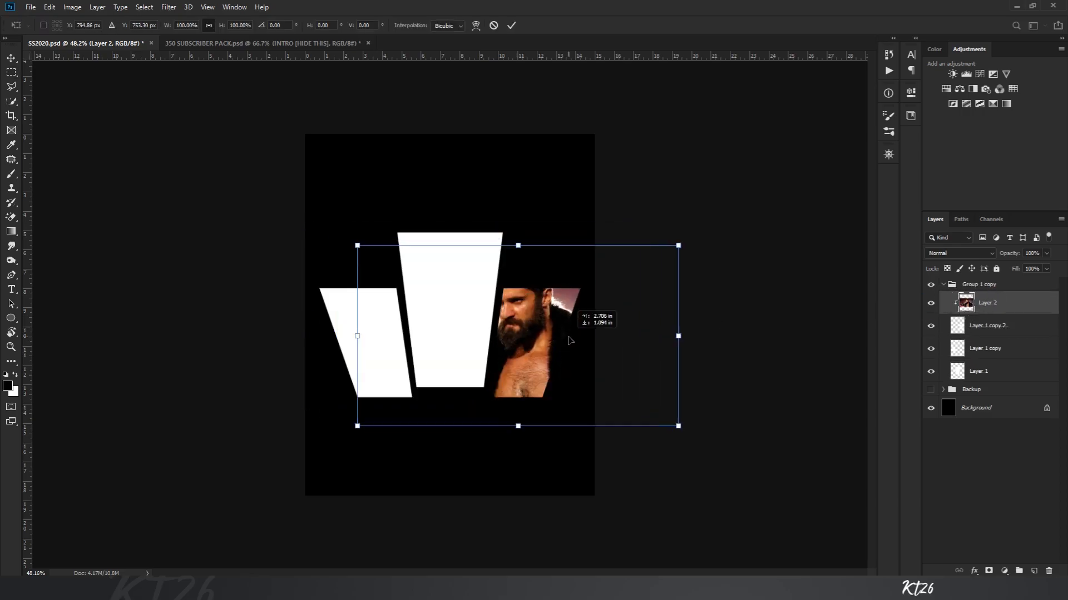
{"action": "left_click_drag", "start_coordinate": [690, 245], "coordinate": [641, 273]}
{"action": "left_click_drag", "start_coordinate": [534, 319], "coordinate": [542, 313]}
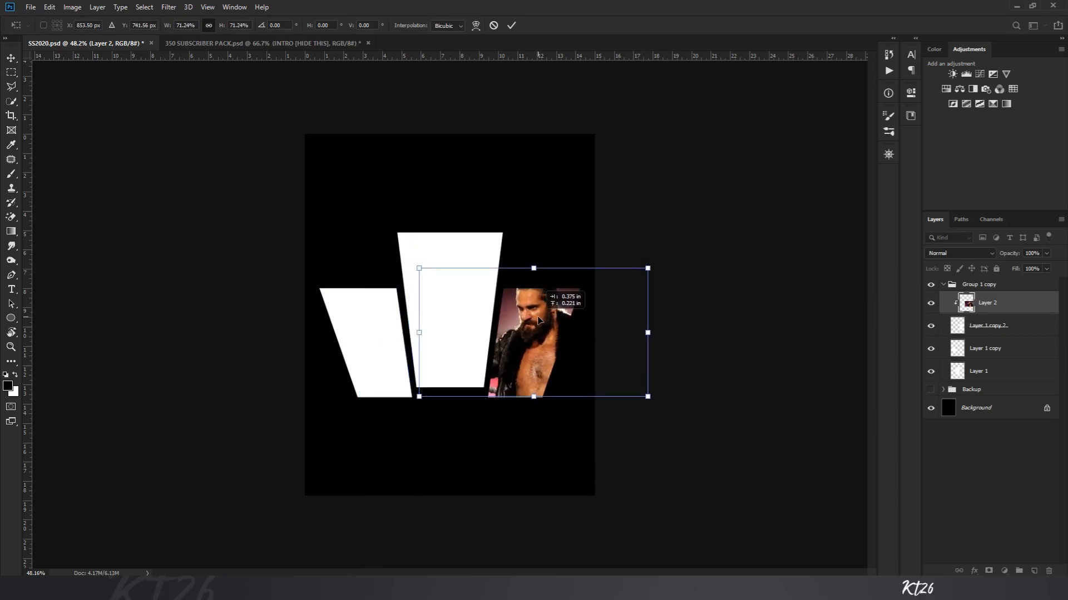
{"action": "key", "text": "Return"}
{"action": "right_click", "coordinate": [1033, 301]}
{"action": "left_click", "coordinate": [949, 264]}
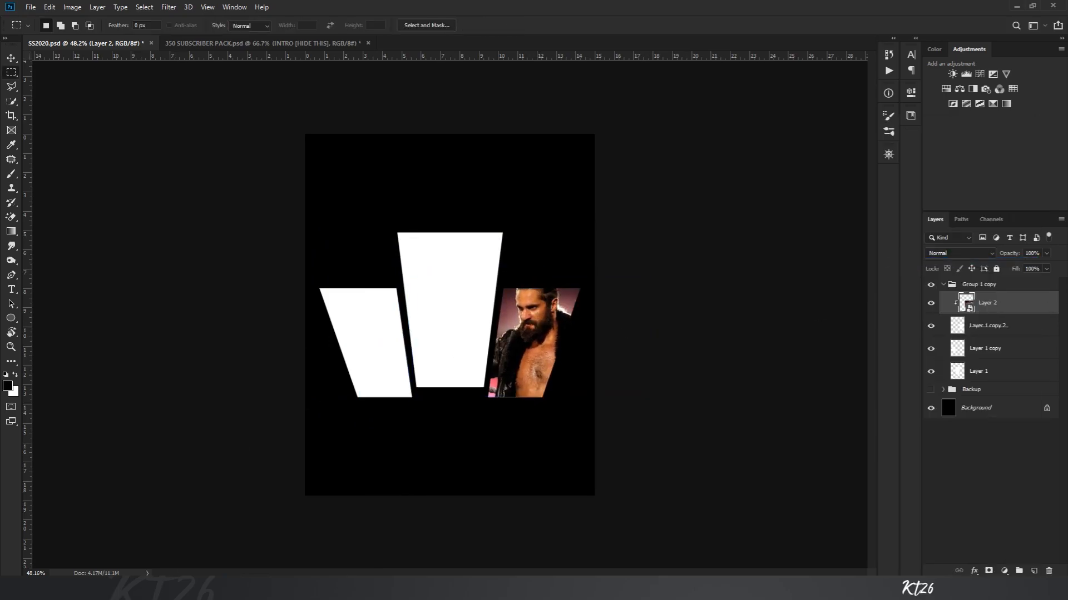
Step: Switch to the browser, copy the masked wrestler photo and return to Photoshop
{"action": "left_click", "coordinate": [153, 588]}
{"action": "left_click", "coordinate": [427, 113]}
{"action": "right_click", "coordinate": [513, 248]}
{"action": "left_click", "coordinate": [490, 255]}
{"action": "right_click", "coordinate": [490, 254]}
{"action": "left_click", "coordinate": [520, 290]}
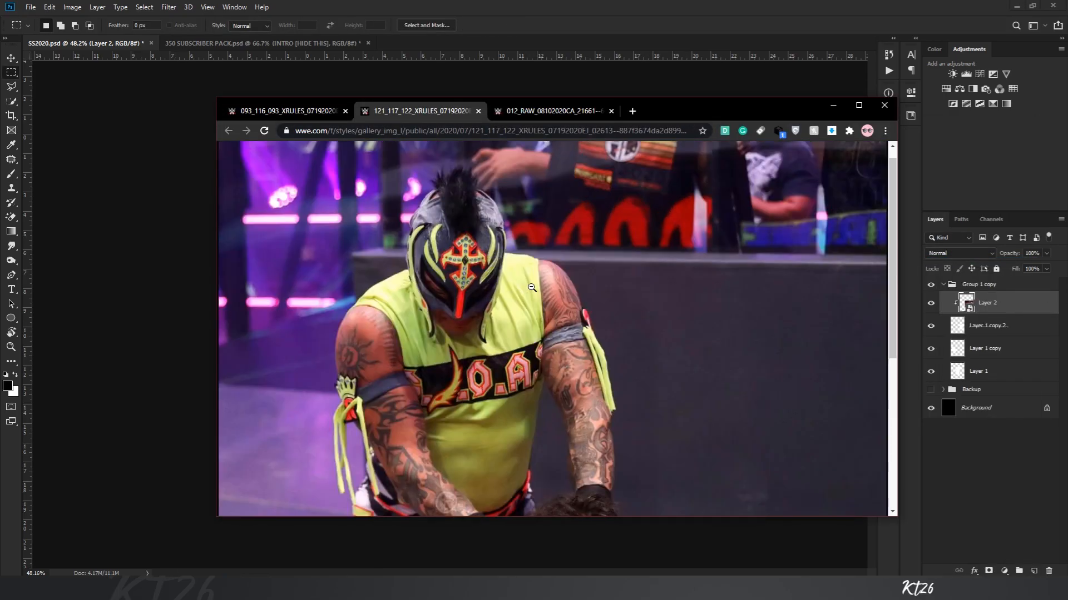
{"action": "left_click", "coordinate": [833, 105]}
Step: Paste the masked wrestler photo above Layer 1 copy and clip it to the left-hand panel
{"action": "left_click", "coordinate": [984, 371]}
{"action": "key", "text": "ctrl+v"}
{"action": "left_click", "coordinate": [962, 383], "text": "alt"}
{"action": "left_click_drag", "start_coordinate": [992, 378], "coordinate": [997, 337]}
{"action": "left_click", "coordinate": [1003, 359], "text": "alt"}
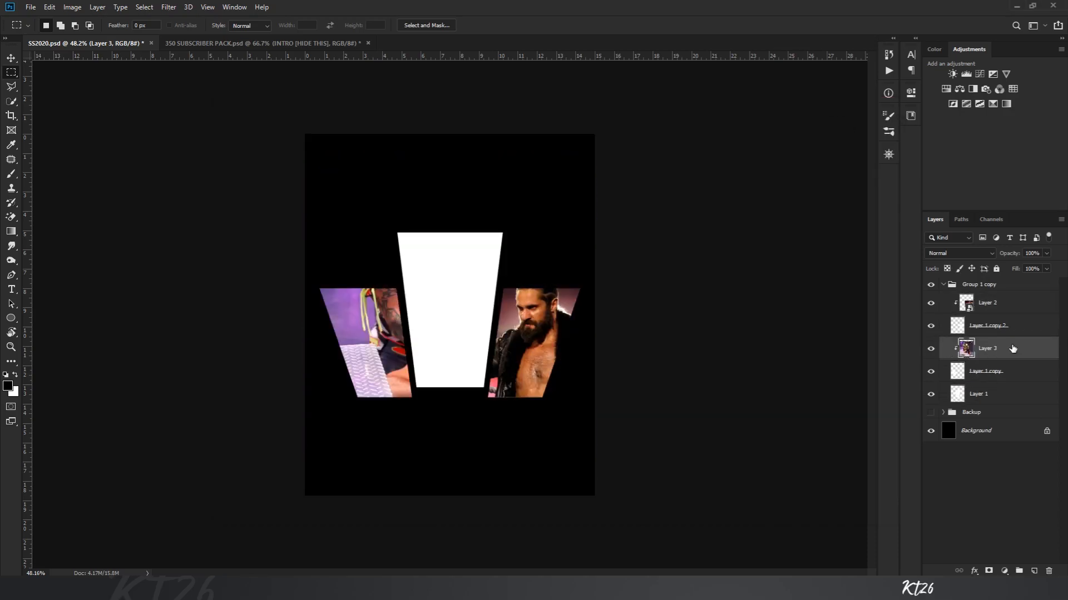
Step: Scale down the masked wrestler photo and position the figure inside the left-hand panel
{"action": "key", "text": "ctrl+t"}
{"action": "left_click_drag", "start_coordinate": [481, 298], "coordinate": [419, 317]}
{"action": "left_click_drag", "start_coordinate": [565, 170], "coordinate": [500, 220]}
{"action": "left_click_drag", "start_coordinate": [463, 273], "coordinate": [449, 294]}
{"action": "scroll", "coordinate": [436, 337], "scroll_direction": "up", "scroll_amount": 5}
{"action": "left_click_drag", "start_coordinate": [365, 294], "coordinate": [367, 300]}
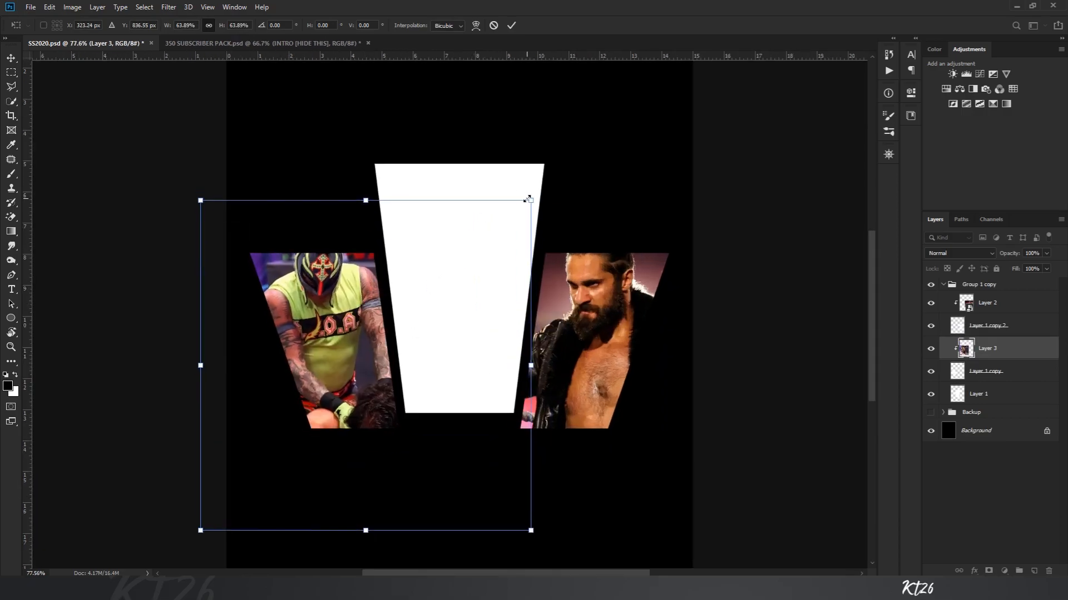
{"action": "left_click_drag", "start_coordinate": [528, 199], "coordinate": [484, 219]}
{"action": "key", "text": "Return"}
{"action": "key", "text": "m"}
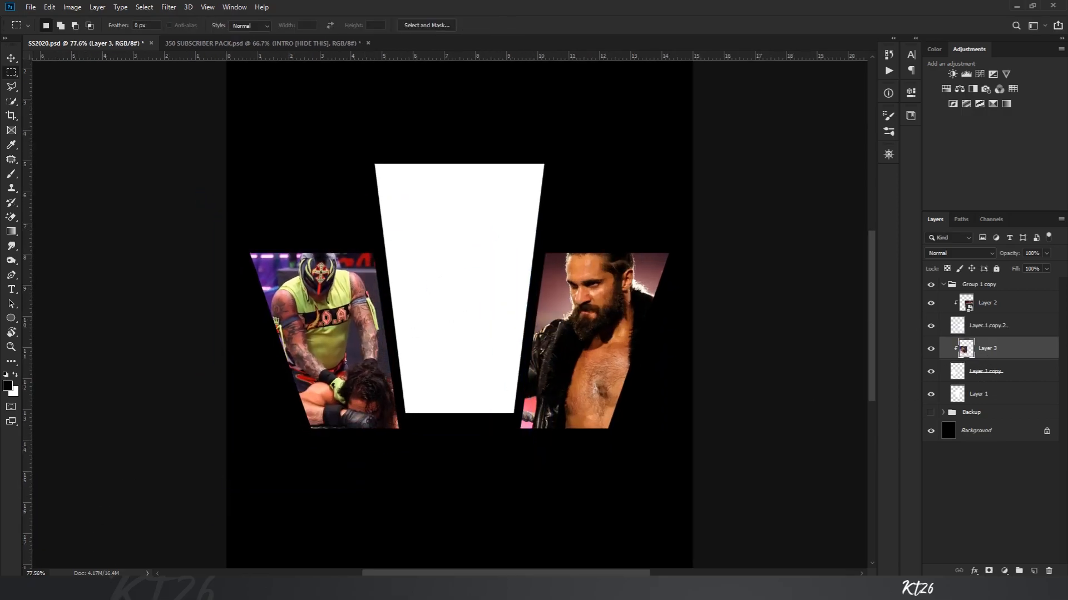
Step: Copy the ring-rope fight photo from the browser and paste it above Layer 1 in the Photoshop document
{"action": "left_click", "coordinate": [187, 588]}
{"action": "left_click", "coordinate": [536, 111]}
{"action": "right_click", "coordinate": [566, 236]}
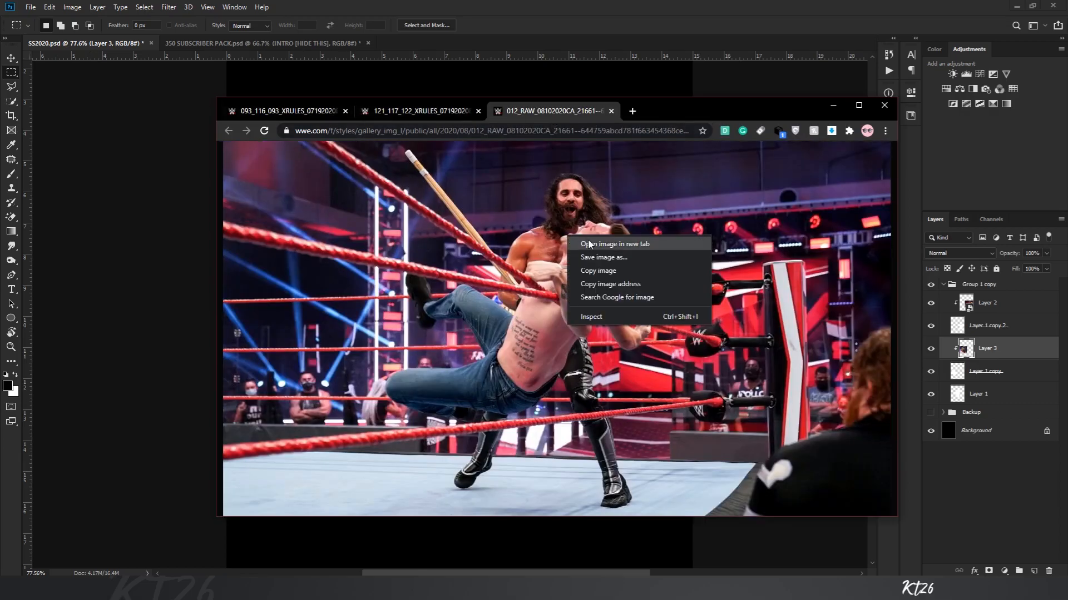
{"action": "left_click", "coordinate": [583, 271]}
{"action": "left_click", "coordinate": [611, 42]}
{"action": "left_click", "coordinate": [999, 401]}
{"action": "key", "text": "ctrl+v"}
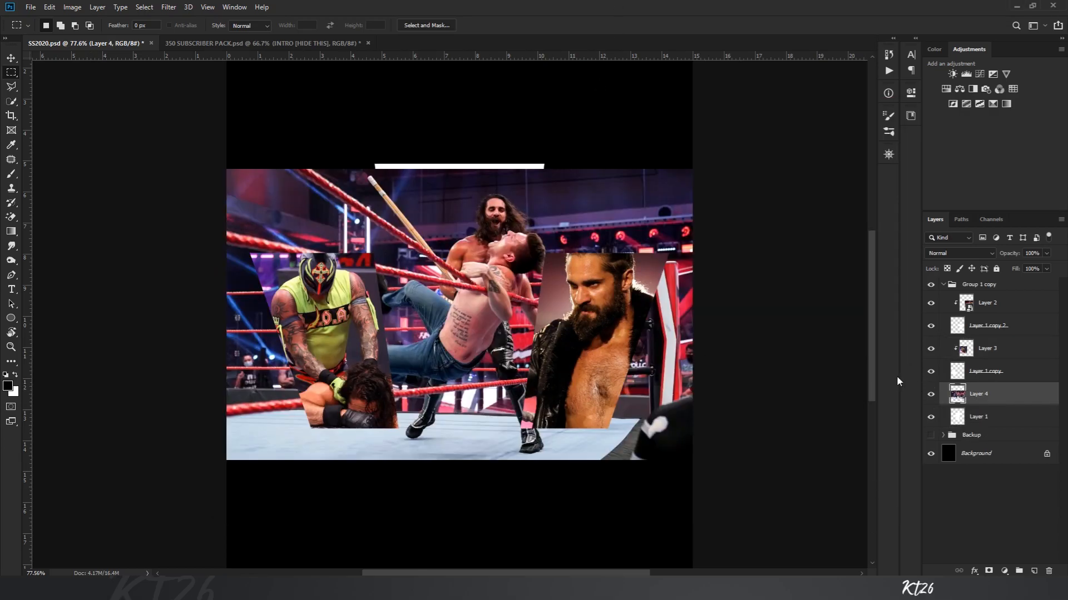
Step: Clip the fight photo to the centre panel and reposition it so both wrestlers fit inside
{"action": "key", "text": "ctrl+alt+g"}
{"action": "key", "text": "ctrl+t"}
{"action": "left_click_drag", "start_coordinate": [640, 228], "coordinate": [584, 207]}
{"action": "key", "text": "Return"}
{"action": "key", "text": "m"}
{"action": "key", "text": "ctrl+minus"}
{"action": "key", "text": "ctrl+minus"}
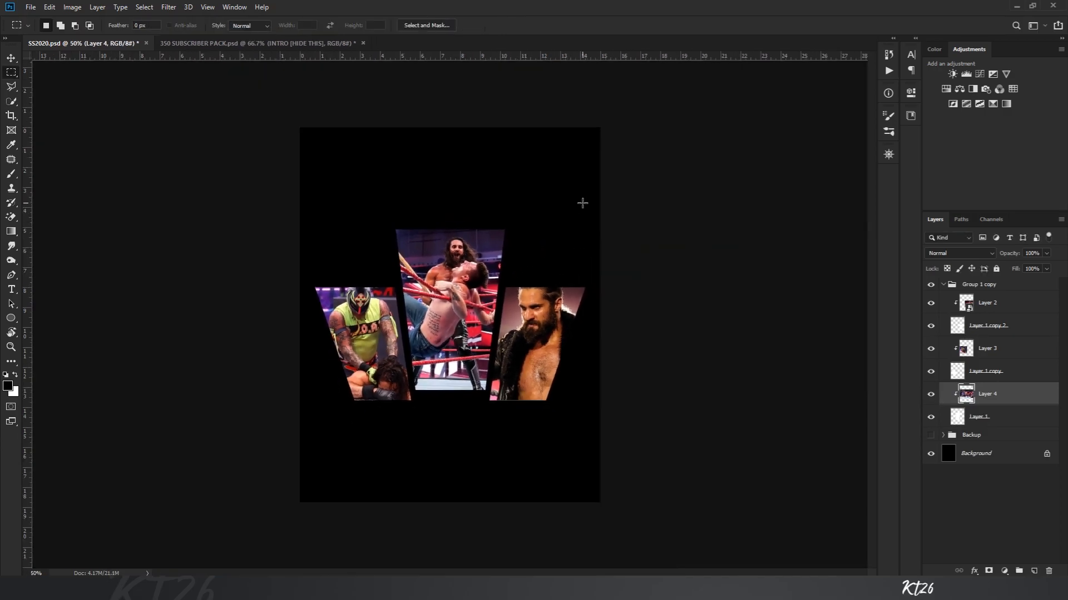
Step: Convert the centre and left photo layers, Layer 4 and Layer 3, to smart objects
{"action": "right_click", "coordinate": [999, 404]}
{"action": "left_click", "coordinate": [945, 264]}
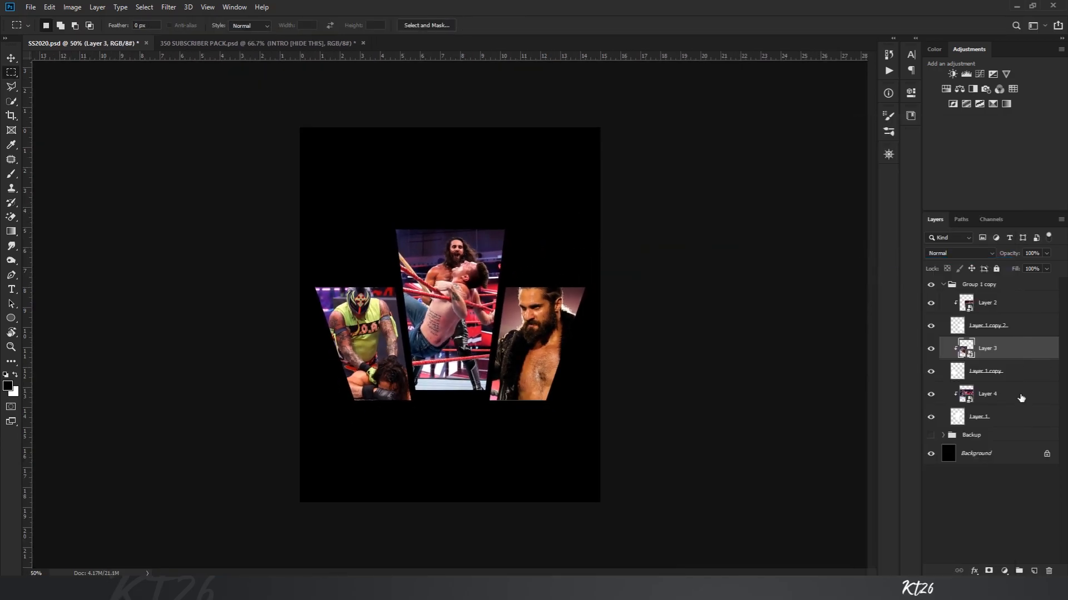
{"action": "key", "text": "ctrl+plus"}
{"action": "left_click", "coordinate": [402, 589]}
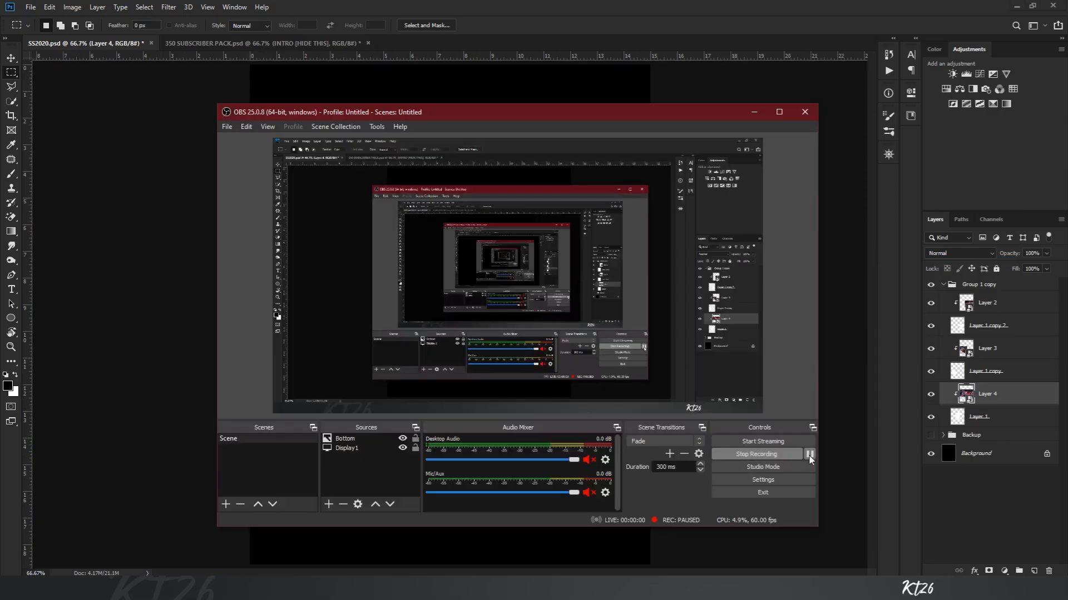
{"action": "left_click", "coordinate": [754, 113]}
Step: Apply a Camera Raw filter to Layer 4 with sharpening 41, radius 0.5, detail 94, masking 100 and slight noise reduction
{"action": "left_click", "coordinate": [166, 9]}
{"action": "left_click", "coordinate": [201, 73]}
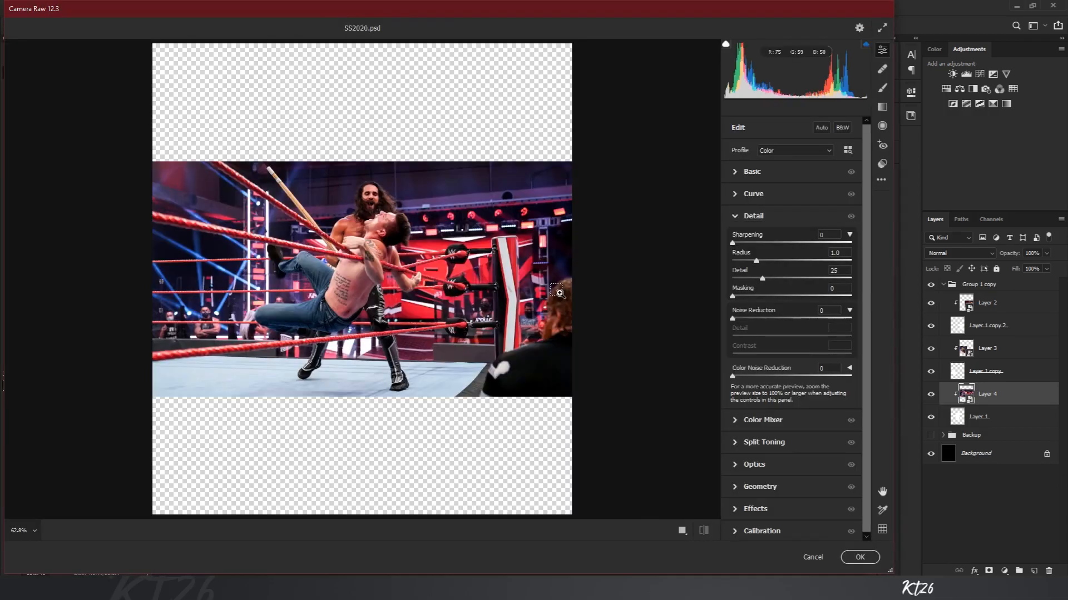
{"action": "left_click", "coordinate": [558, 293]}
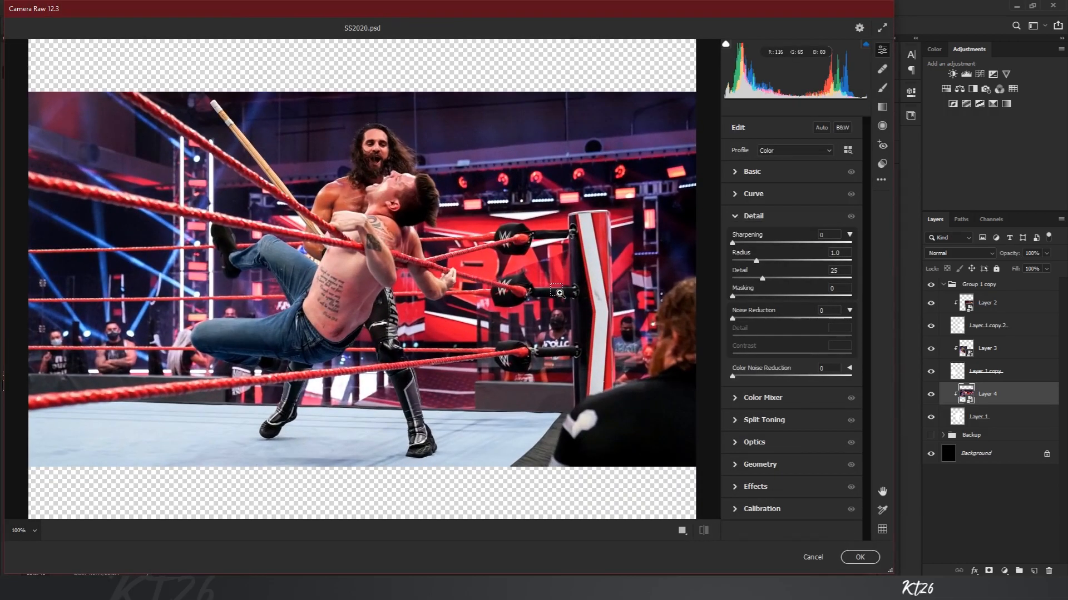
{"action": "left_click_drag", "start_coordinate": [733, 293], "coordinate": [851, 296]}
{"action": "left_click_drag", "start_coordinate": [733, 243], "coordinate": [773, 246]}
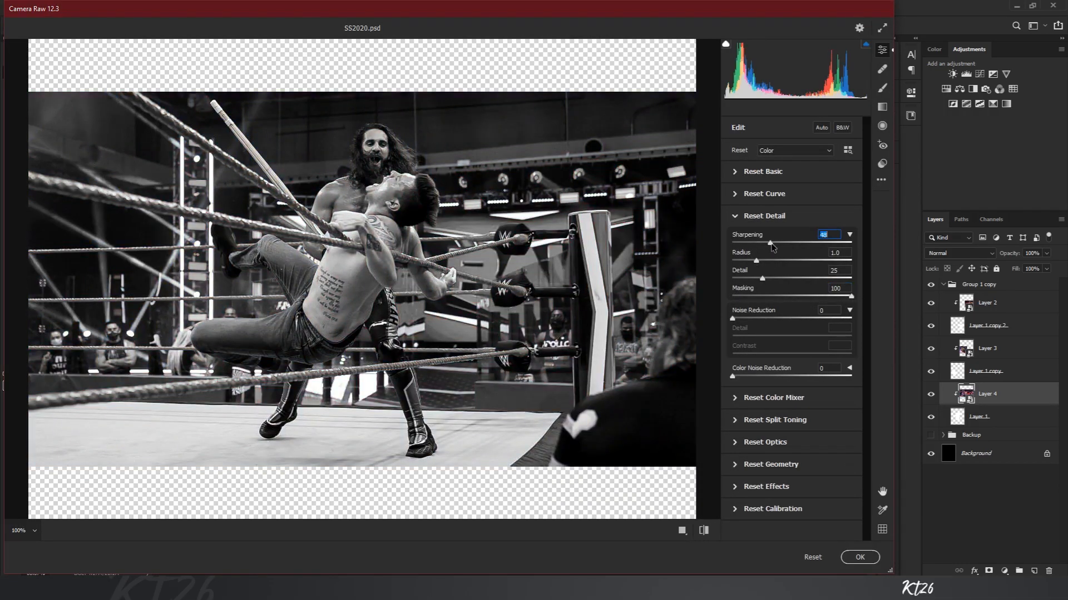
{"action": "left_click_drag", "start_coordinate": [732, 319], "coordinate": [752, 320]}
{"action": "left_click_drag", "start_coordinate": [756, 260], "coordinate": [842, 282]}
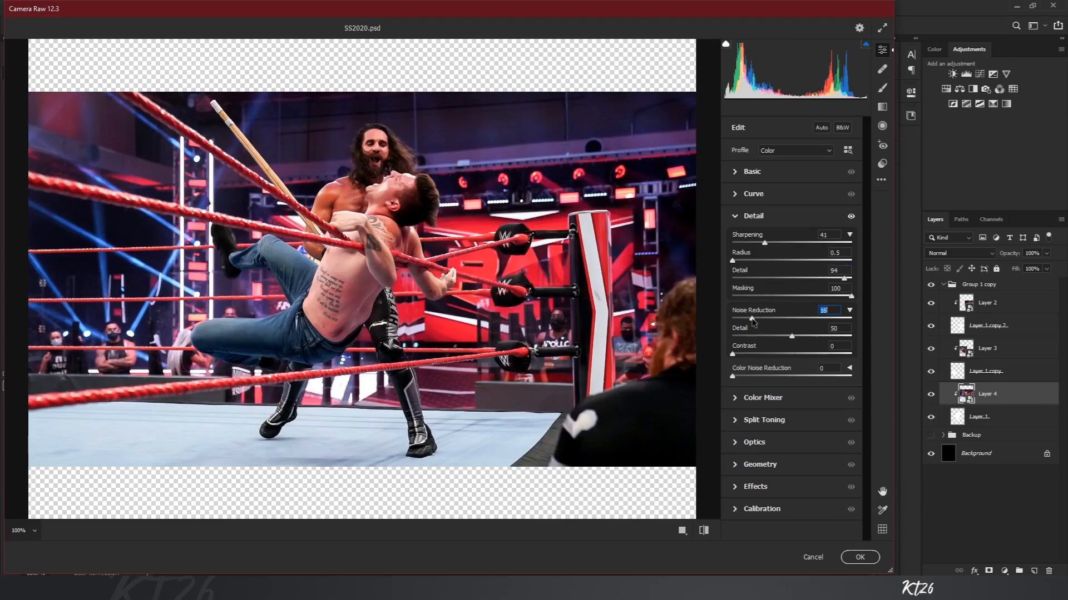
{"action": "left_click", "coordinate": [745, 216]}
{"action": "left_click", "coordinate": [860, 557]}
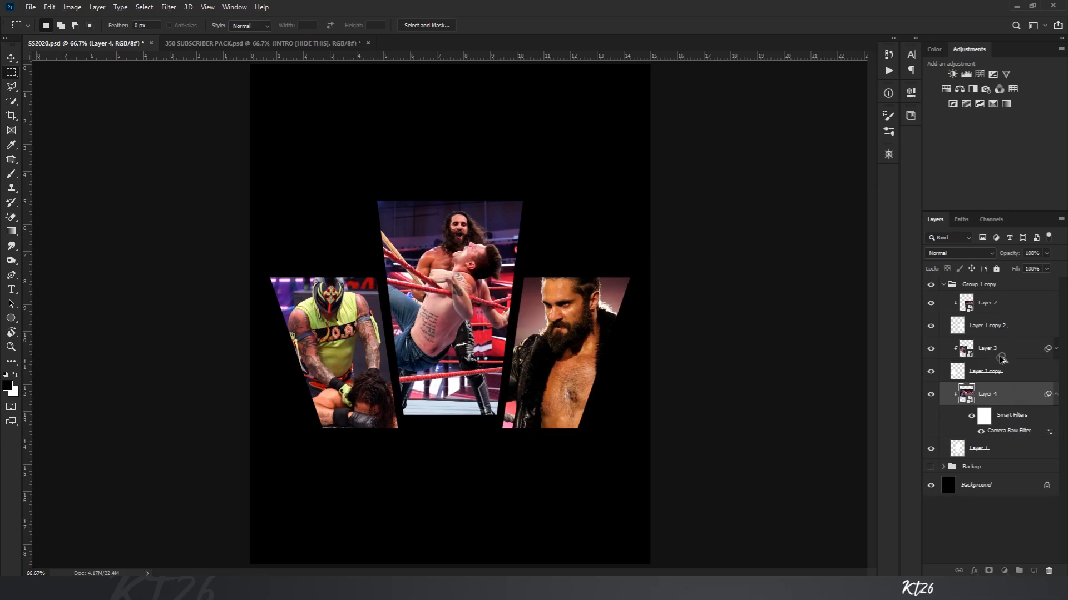
{"action": "left_click", "coordinate": [1056, 396]}
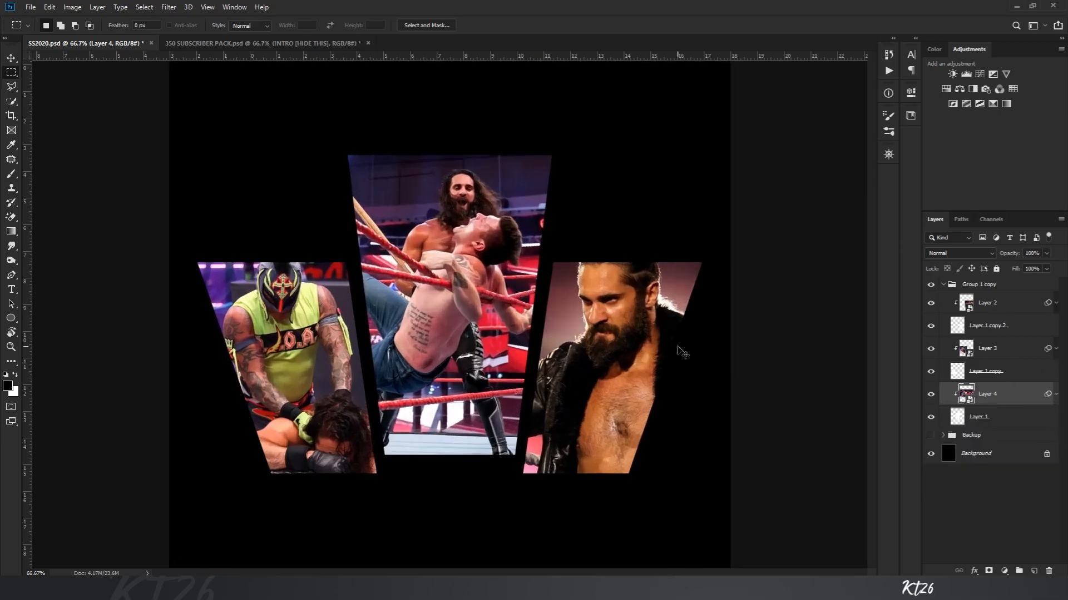
Step: Add a Black & White adjustment layer above Layer 2 and lower its Reds to about -19
{"action": "left_click", "coordinate": [996, 303]}
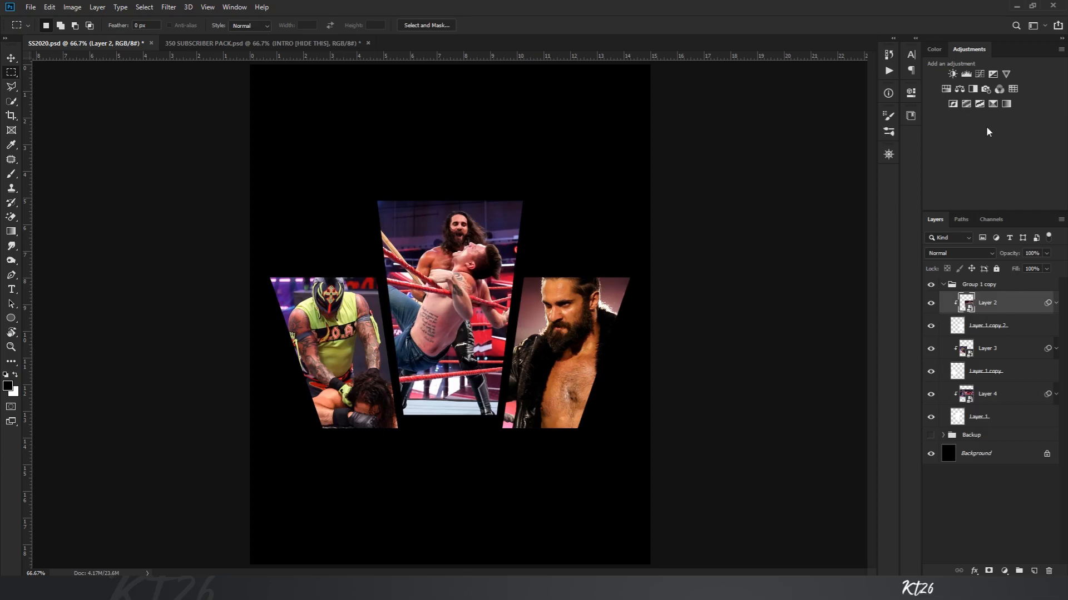
{"action": "left_click", "coordinate": [972, 89]}
{"action": "left_click_drag", "start_coordinate": [812, 162], "coordinate": [799, 168]}
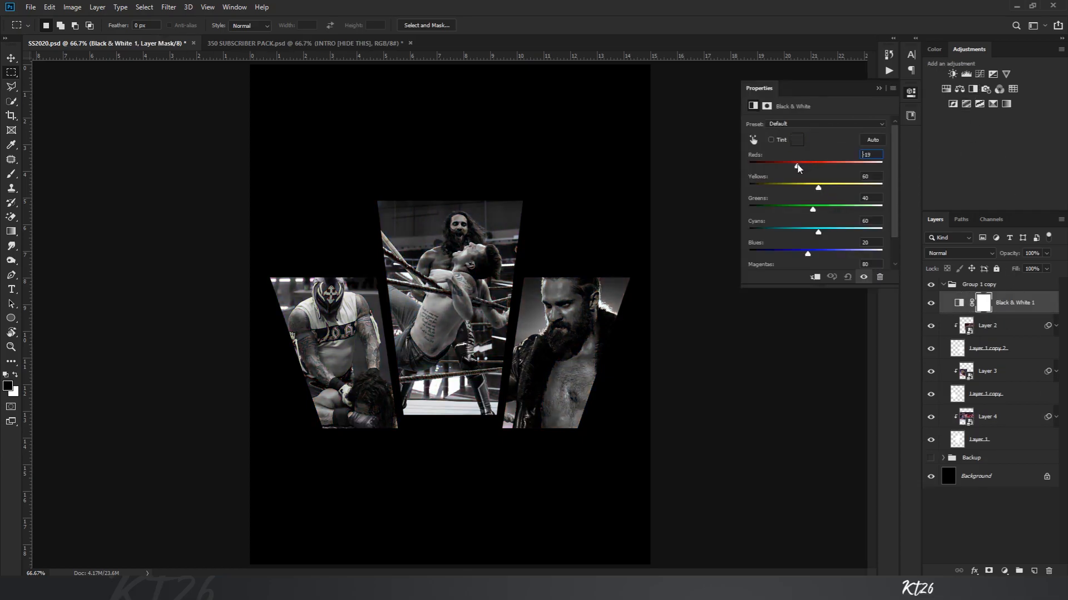
Step: Add a Curves layer with a mild contrast S-curve and a Color Balance layer shifting midtones slightly toward cyan and +5 blue at 75% fill
{"action": "left_click", "coordinate": [912, 94]}
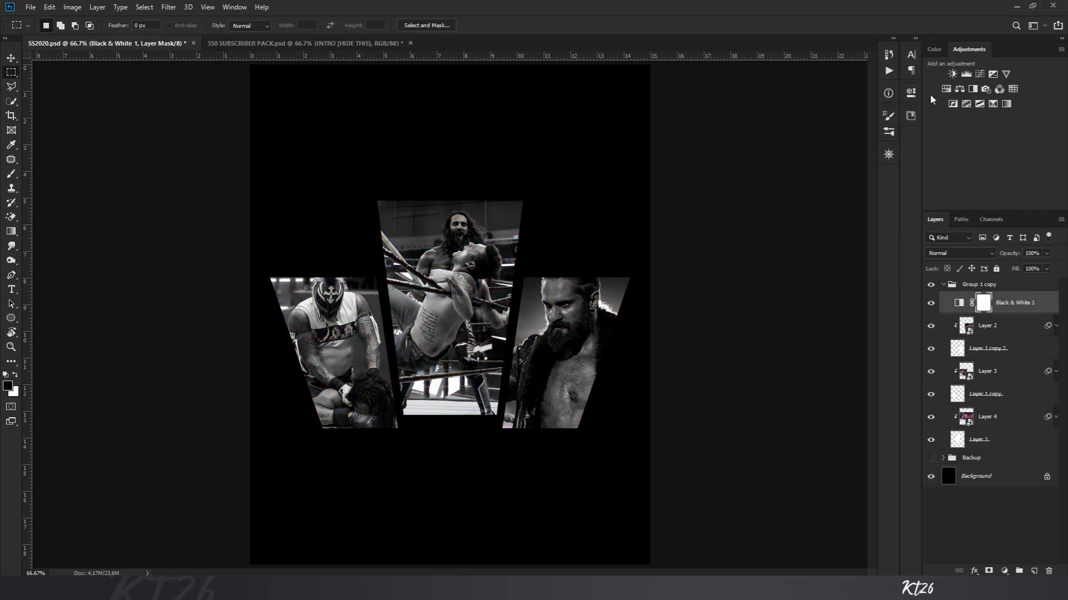
{"action": "left_click", "coordinate": [979, 74]}
{"action": "left_click_drag", "start_coordinate": [791, 241], "coordinate": [791, 244]}
{"action": "left_click_drag", "start_coordinate": [853, 178], "coordinate": [855, 174]}
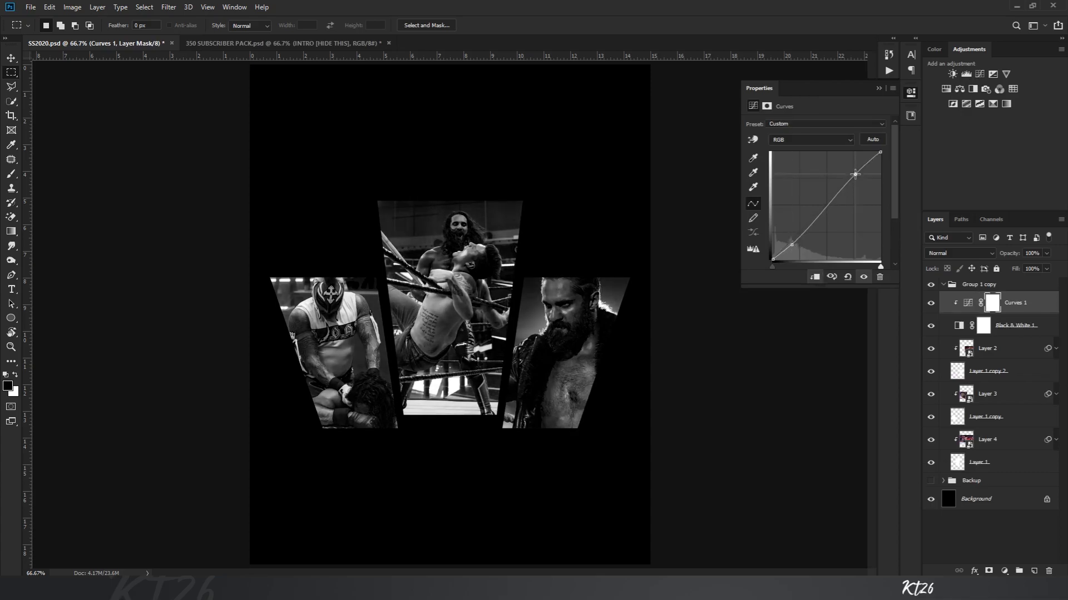
{"action": "left_click", "coordinate": [884, 90]}
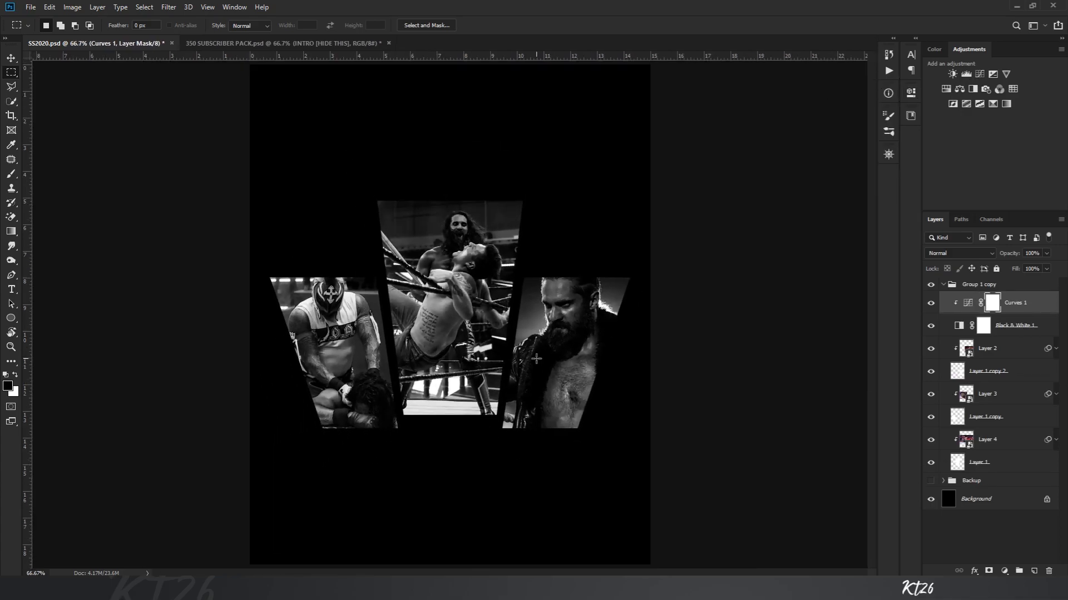
{"action": "left_click", "coordinate": [960, 90]}
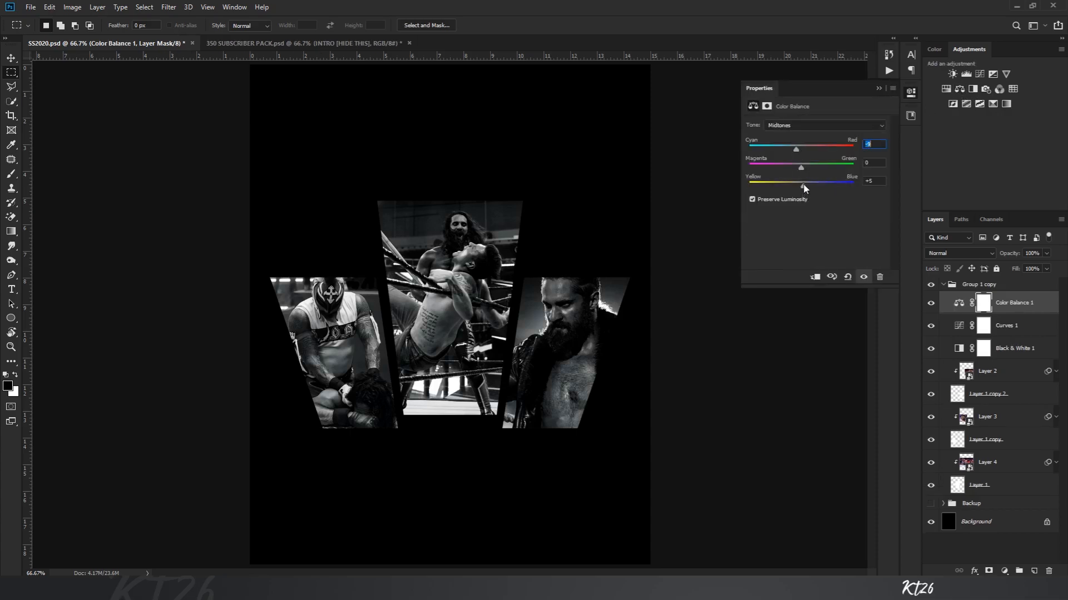
{"action": "left_click", "coordinate": [879, 89]}
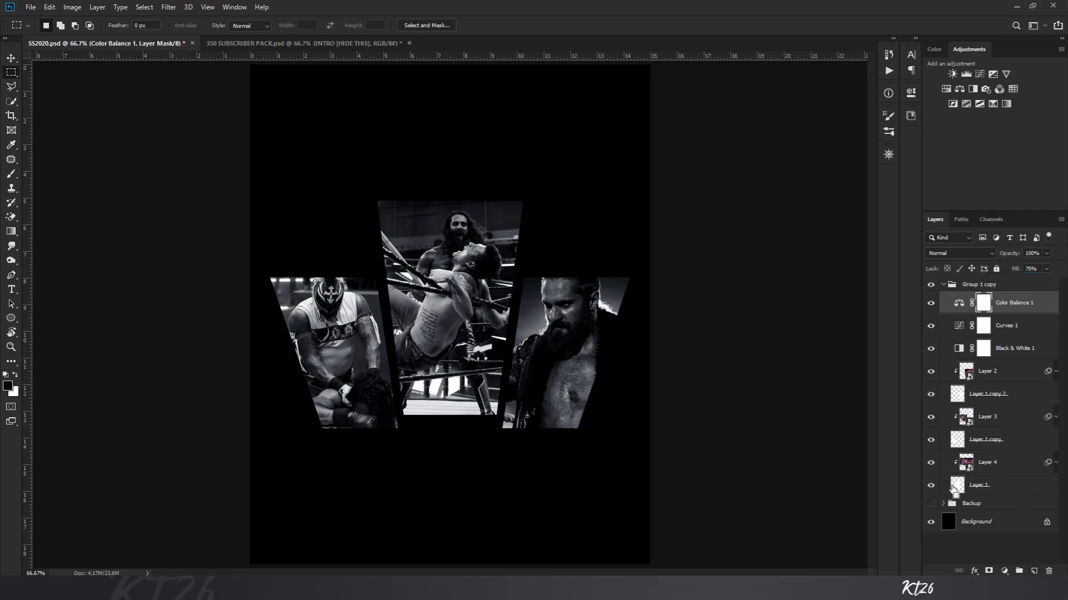
Step: Load all three panel shapes as one combined selection and create a new layer directly above Layer 2
{"action": "left_click", "coordinate": [958, 440], "text": "ctrl+shift"}
{"action": "left_click", "coordinate": [959, 396], "text": "ctrl+shift"}
{"action": "left_click", "coordinate": [1017, 378]}
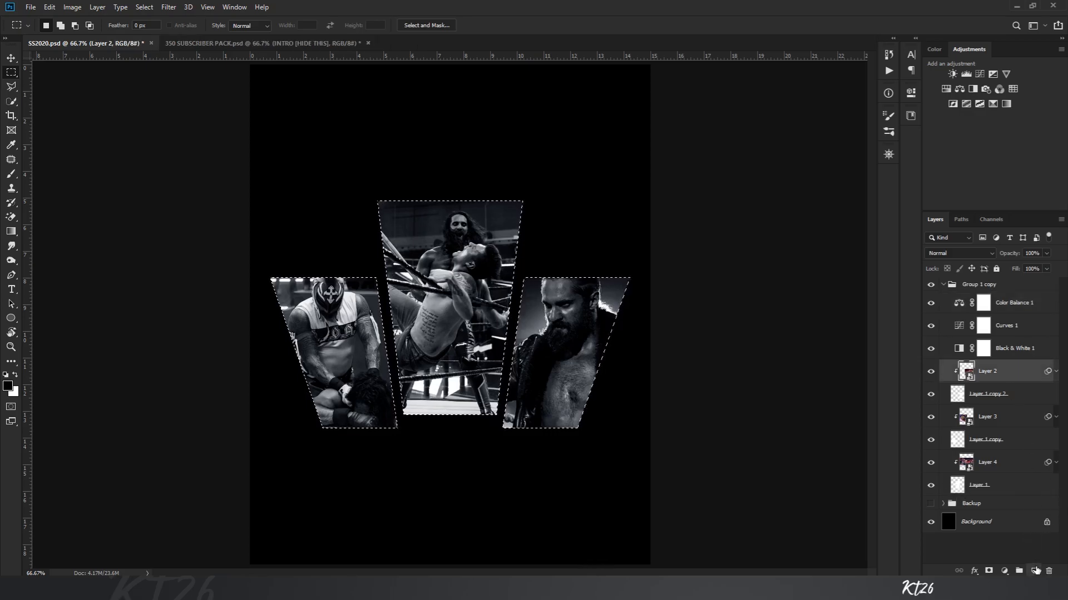
{"action": "left_click", "coordinate": [1033, 571]}
Step: Stroke the panel selection on Layer 5 in red (ff0000), centred on the edge, and move the layer to the top of the group
{"action": "key", "text": "l"}
{"action": "right_click", "coordinate": [509, 307]}
{"action": "left_click", "coordinate": [556, 459]}
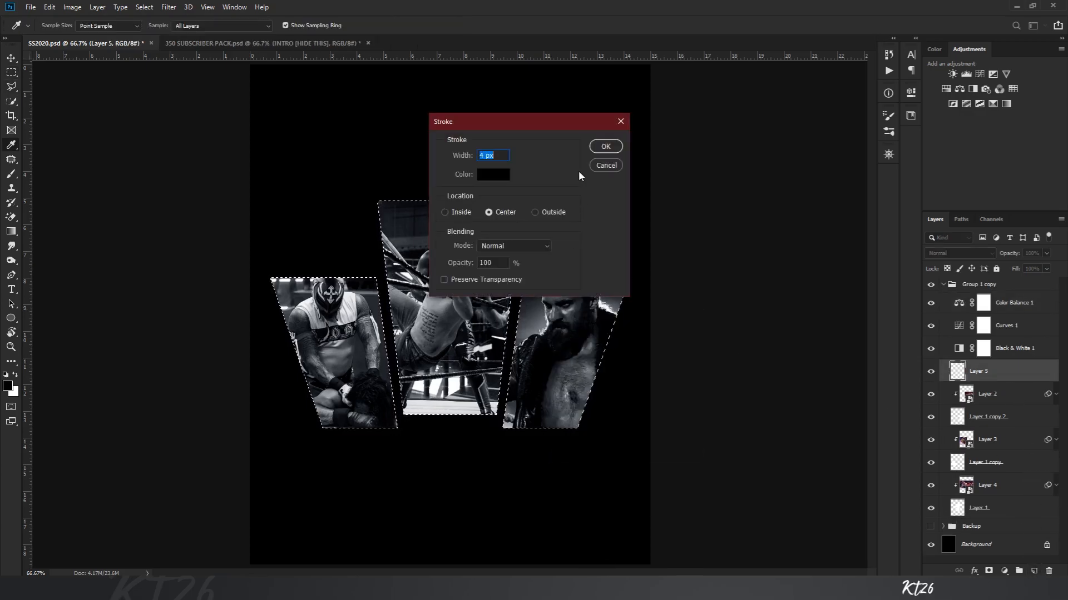
{"action": "left_click", "coordinate": [493, 174]}
{"action": "type", "text": "ff0000"}
{"action": "key", "text": "Return"}
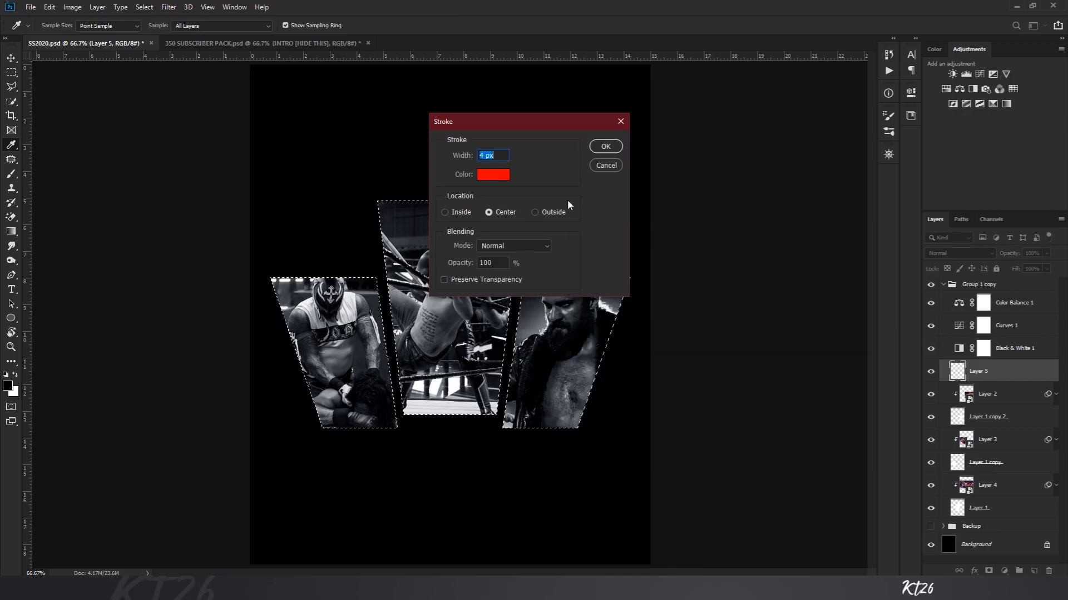
{"action": "key", "text": "Return"}
{"action": "key", "text": "ctrl+d"}
{"action": "left_click_drag", "start_coordinate": [1015, 382], "coordinate": [1001, 298]}
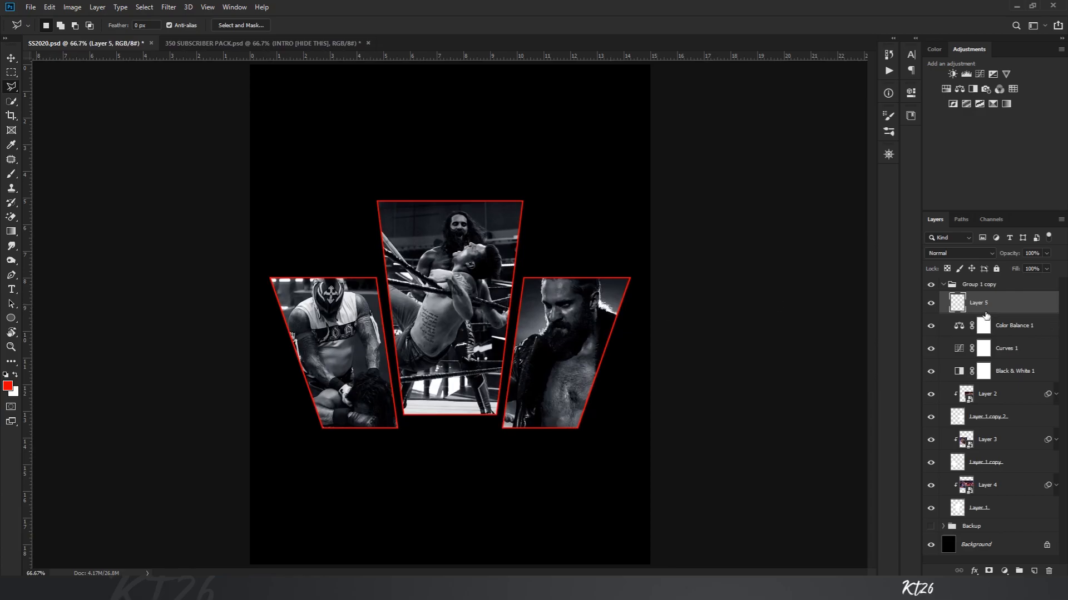
Step: Turn a duplicate of the red outline Layer 5 into a smart object with Screen blending
{"action": "key", "text": "ctrl+j"}
{"action": "left_click", "coordinate": [968, 253]}
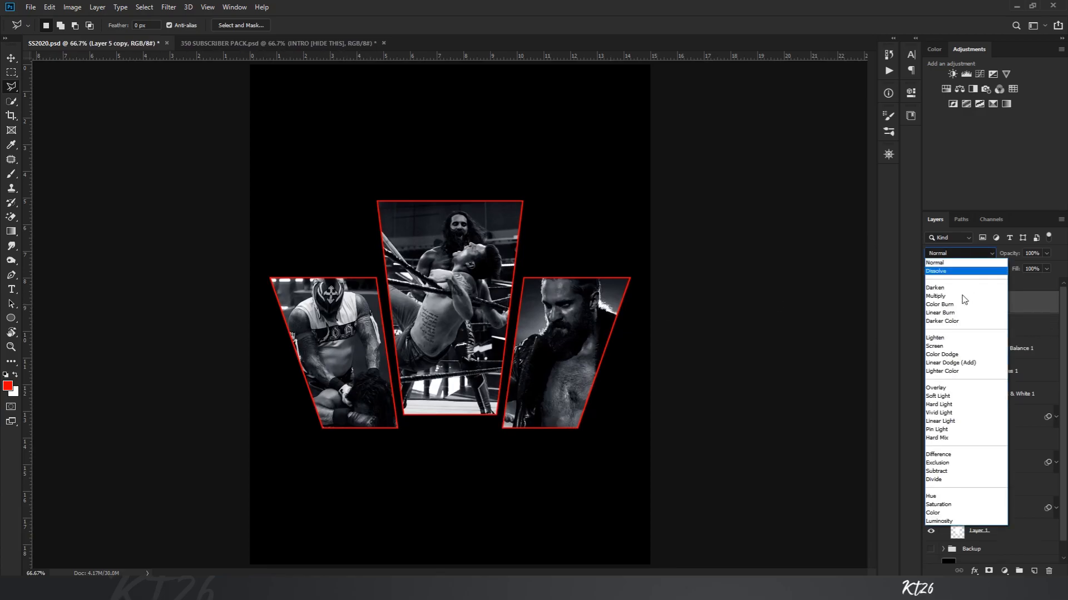
{"action": "left_click", "coordinate": [940, 345]}
{"action": "left_click", "coordinate": [169, 7]}
{"action": "key", "text": "Escape"}
{"action": "right_click", "coordinate": [1006, 311]}
{"action": "left_click", "coordinate": [945, 264]}
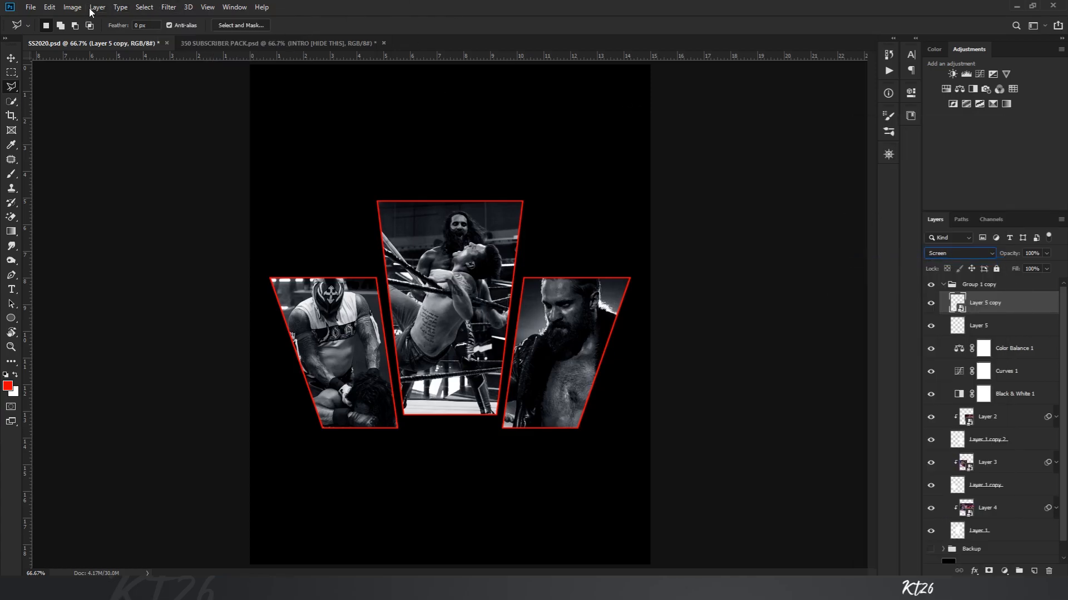
Step: Apply a Gaussian Blur with a radius of 3 pixels to Layer 5 copy
{"action": "left_click", "coordinate": [168, 6]}
{"action": "mouse_move", "coordinate": [234, 132]}
{"action": "left_click", "coordinate": [332, 174]}
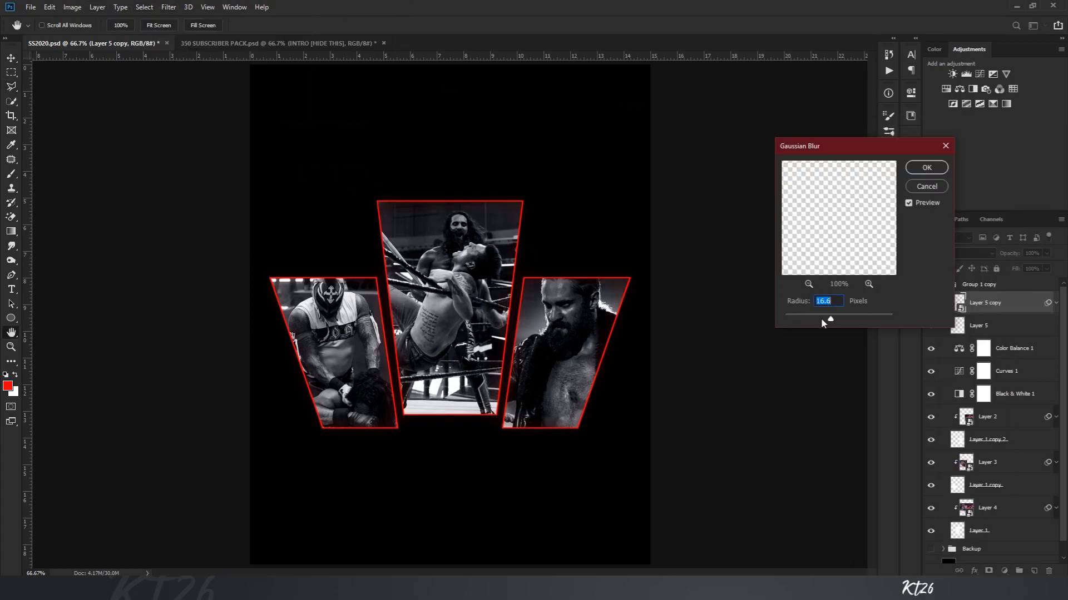
{"action": "type", "text": "3"}
{"action": "key", "text": "Return"}
Step: Duplicate the blurred outline twice, adjusting the Gaussian Blur on the first duplicate and setting its radius to 15 pixels on the second
{"action": "key", "text": "ctrl+j"}
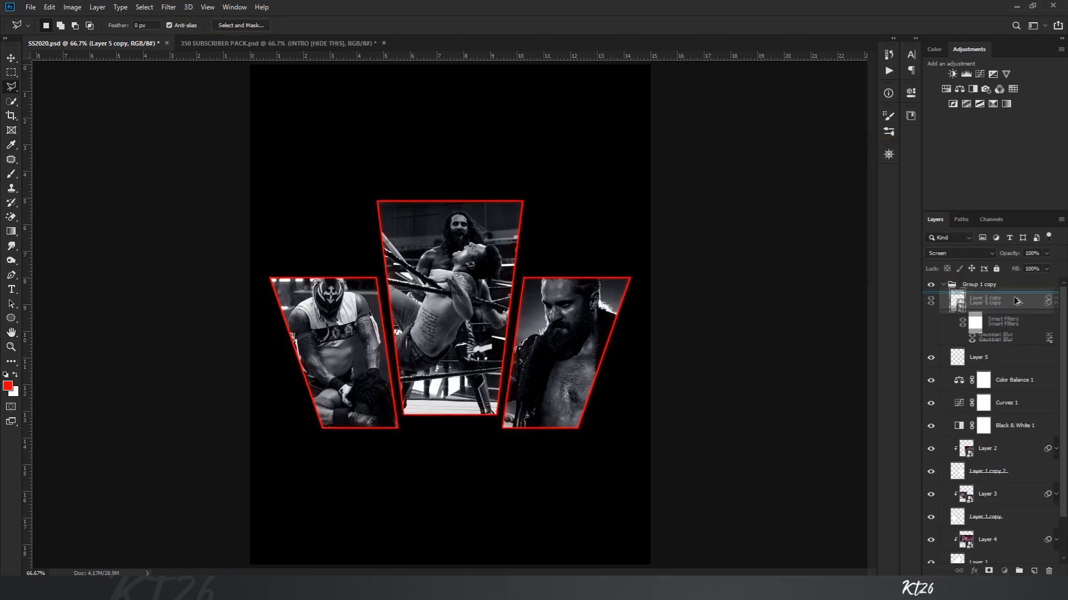
{"action": "key", "text": "ctrl+alt+f"}
{"action": "type", "text": "3"}
{"action": "key", "text": "Return"}
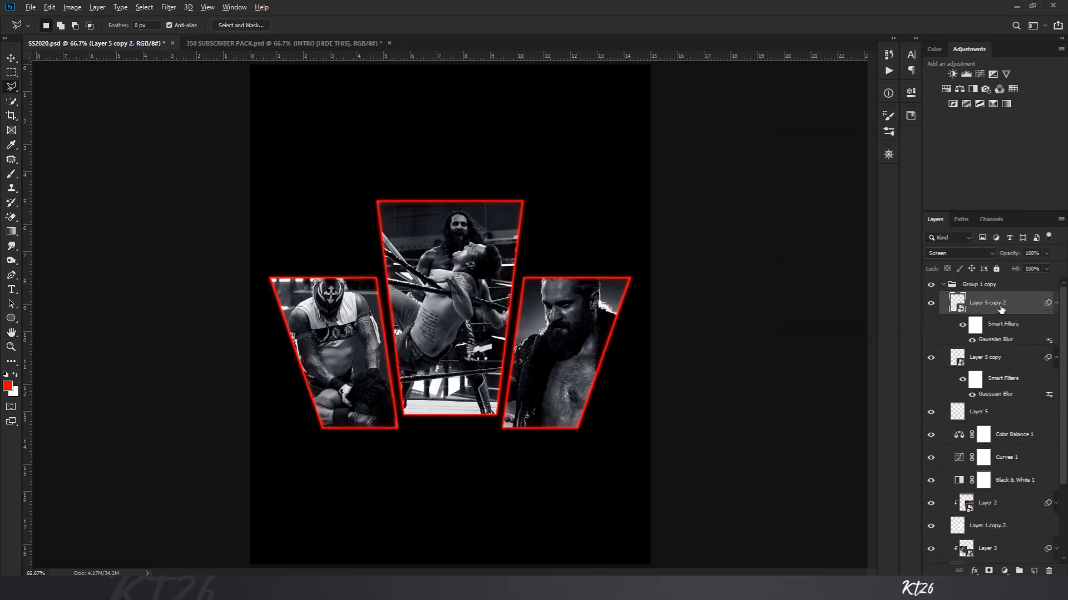
{"action": "key", "text": "ctrl+j"}
{"action": "double_click", "coordinate": [999, 340]}
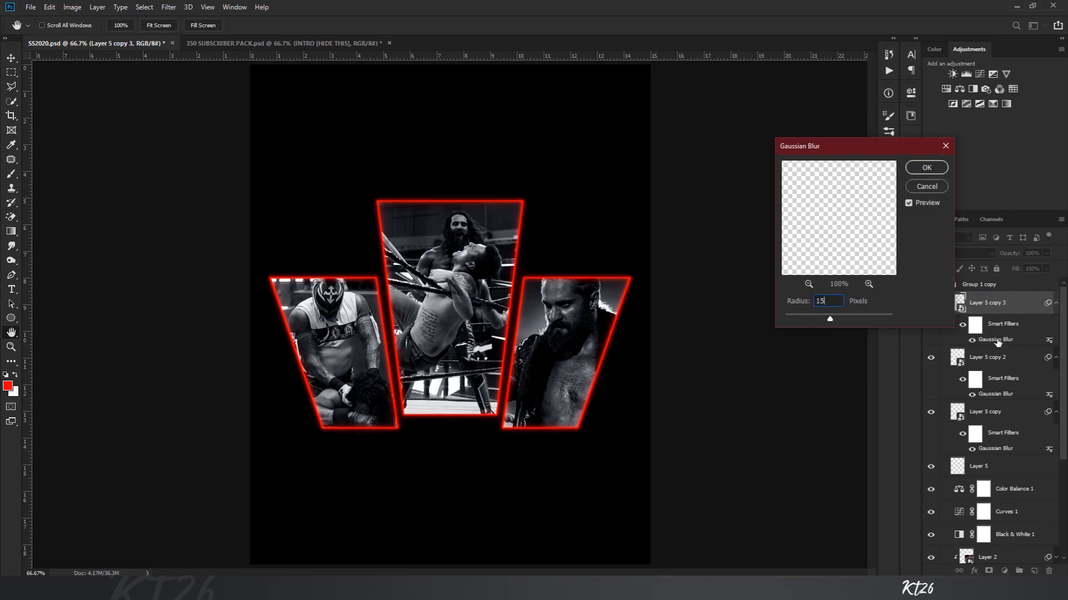
{"action": "type", "text": "15"}
{"action": "key", "text": "Return"}
Step: Duplicate the 15-pixel glow layer once more and accept the duplicate's Gaussian Blur settings
{"action": "key", "text": "ctrl+j"}
{"action": "double_click", "coordinate": [999, 340]}
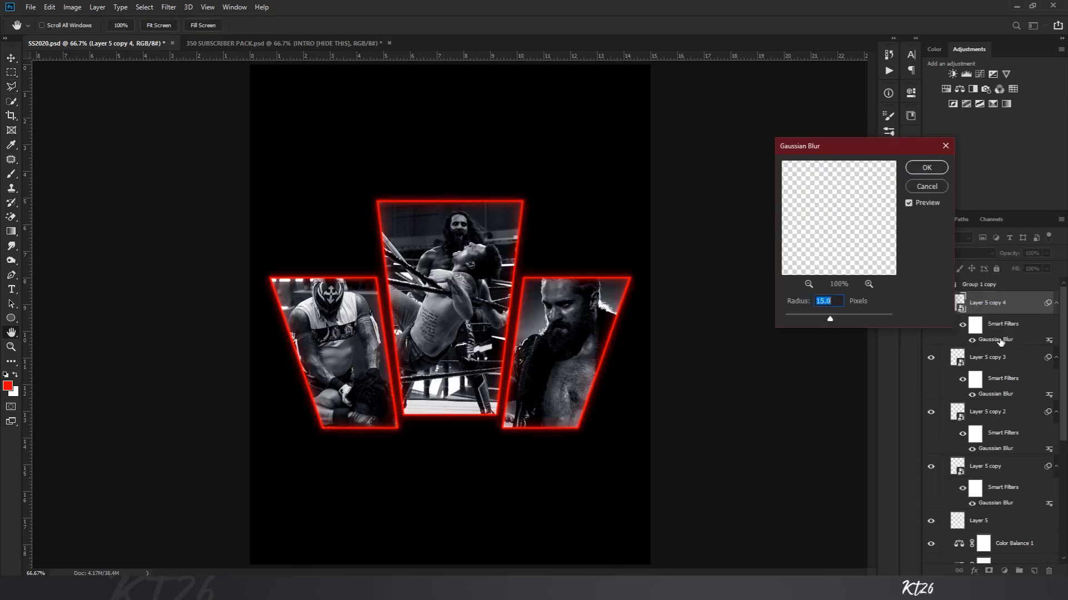
{"action": "key", "text": "Return"}
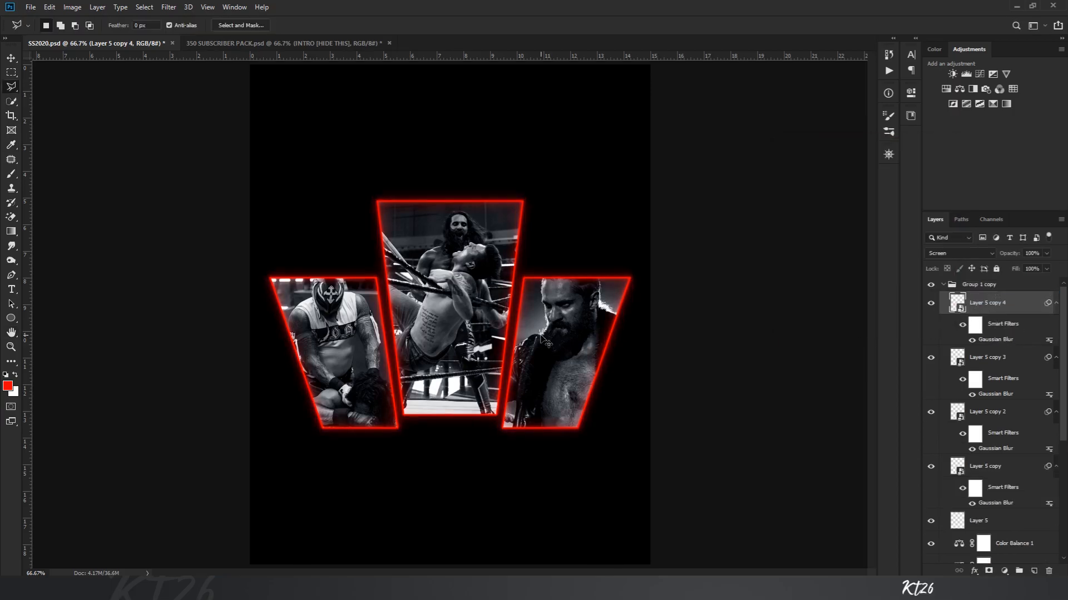
{"action": "key", "text": "ctrl+plus"}
{"action": "key", "text": "ctrl+plus"}
{"action": "key", "text": "ctrl+minus"}
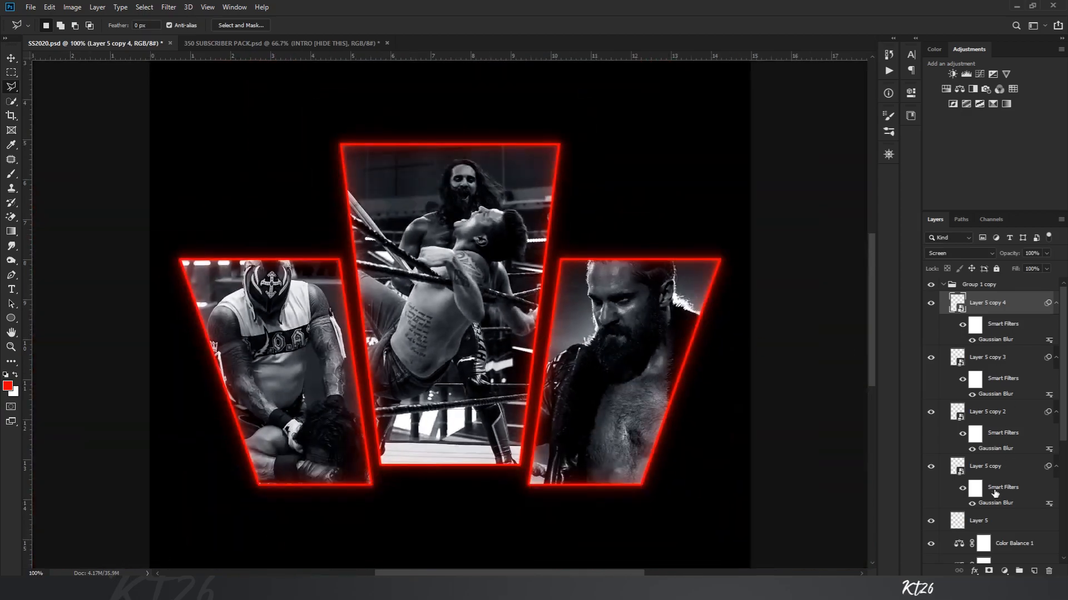
Step: Collapse the smart filter lists of the four glow layers and duplicate the unblurred Layer 5 to the top of the group
{"action": "left_click", "coordinate": [1056, 303]}
{"action": "left_click", "coordinate": [1056, 325]}
{"action": "left_click", "coordinate": [1056, 348]}
{"action": "left_click", "coordinate": [1056, 372]}
{"action": "left_click_drag", "start_coordinate": [1006, 399], "coordinate": [1011, 295]}
Step: Turn the outline on Layer 5 copy 5 white by raising its lightness in Hue/Saturation, and return its blend mode to Normal
{"action": "left_click", "coordinate": [963, 254]}
{"action": "left_click", "coordinate": [940, 388]}
{"action": "key", "text": "ctrl+u"}
{"action": "left_click_drag", "start_coordinate": [892, 386], "coordinate": [1004, 392]}
{"action": "left_click", "coordinate": [1017, 274]}
{"action": "left_click", "coordinate": [959, 253]}
{"action": "left_click", "coordinate": [945, 262]}
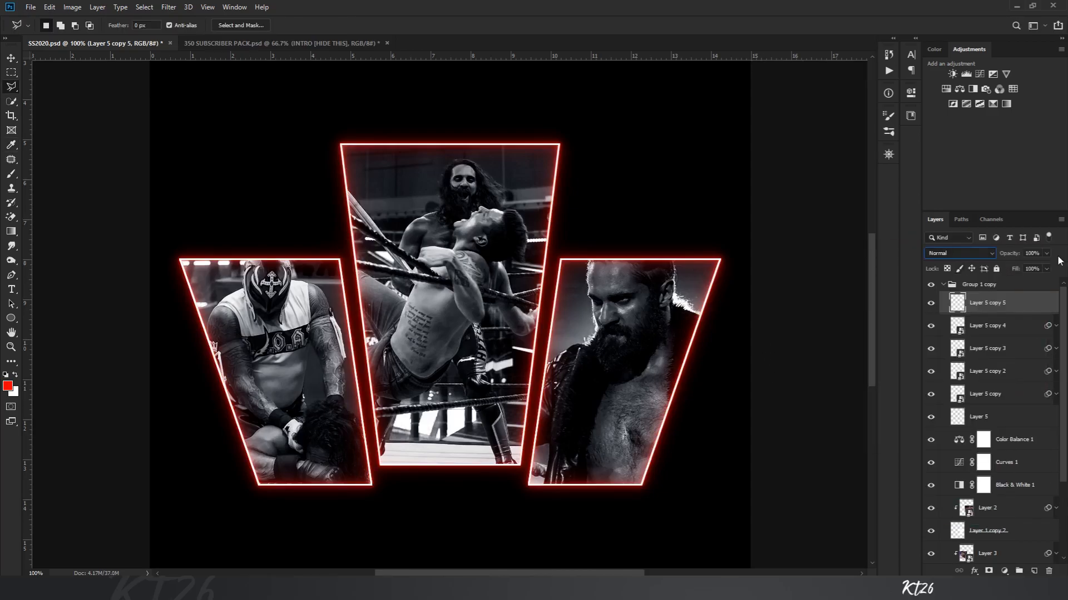
Step: Convert Layer 5 copy 5 to a smart object and apply a Gaussian Blur with a radius of about 26.3 pixels
{"action": "mouse_move", "coordinate": [1037, 269]}
{"action": "left_mouse_down"}
{"action": "mouse_move", "coordinate": [1006, 267]}
{"action": "mouse_move", "coordinate": [1026, 266]}
{"action": "left_mouse_up"}
{"action": "right_click", "coordinate": [1019, 301]}
{"action": "left_click", "coordinate": [912, 266]}
{"action": "left_click", "coordinate": [168, 7]}
{"action": "mouse_move", "coordinate": [222, 133]}
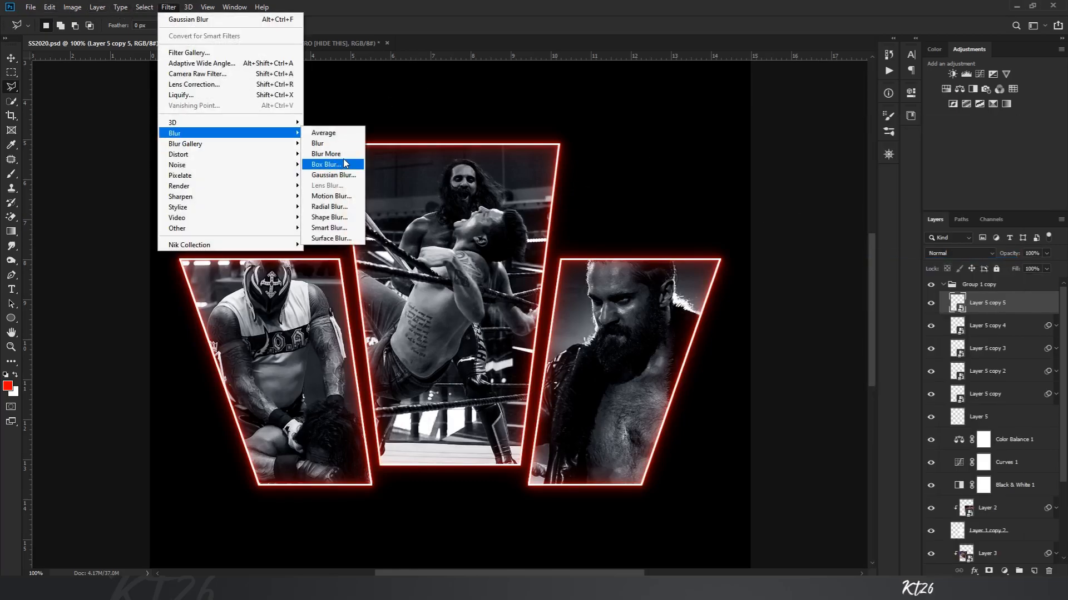
{"action": "left_click", "coordinate": [332, 175]}
{"action": "left_click_drag", "start_coordinate": [793, 318], "coordinate": [732, 312]}
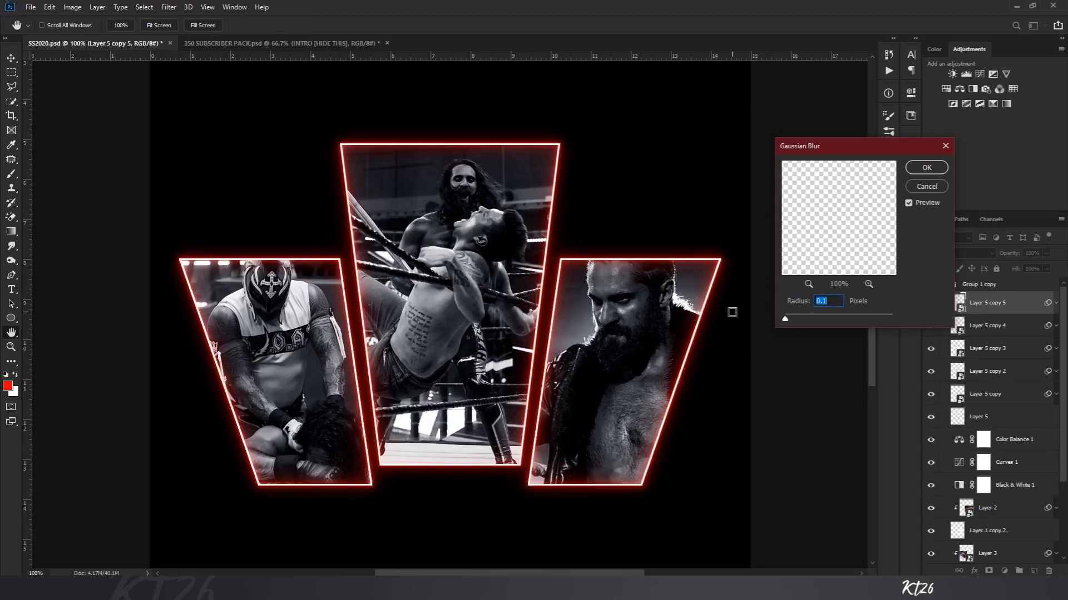
{"action": "left_click_drag", "start_coordinate": [805, 321], "coordinate": [835, 321]}
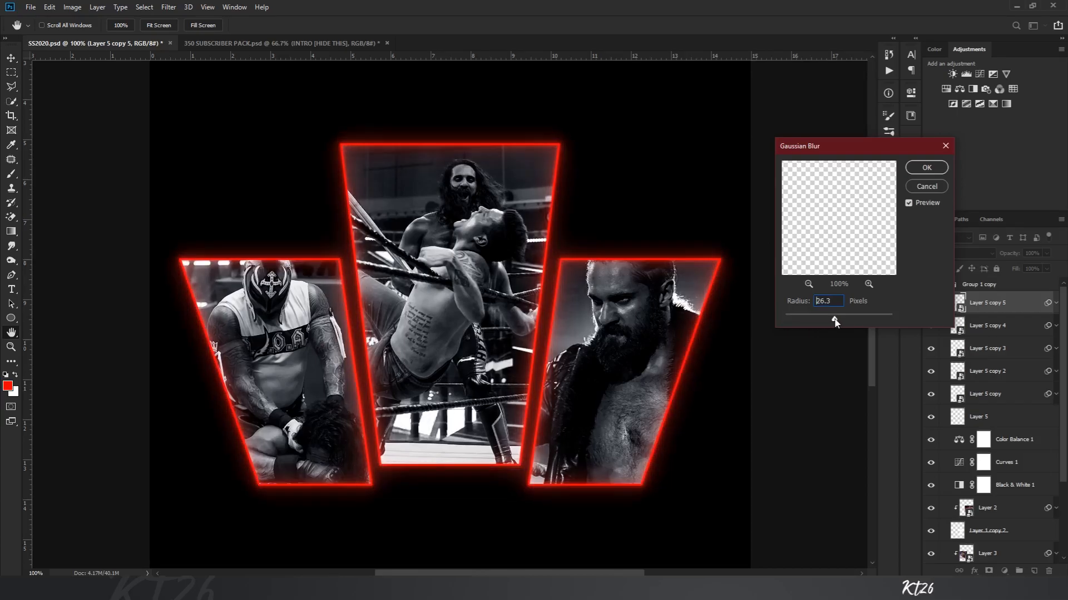
{"action": "left_click", "coordinate": [926, 167]}
Step: Colorize Layer 5 copy 5 with hue 0, saturation +62 and lightness -26, and set its blend mode to Screen
{"action": "key", "text": "ctrl+u"}
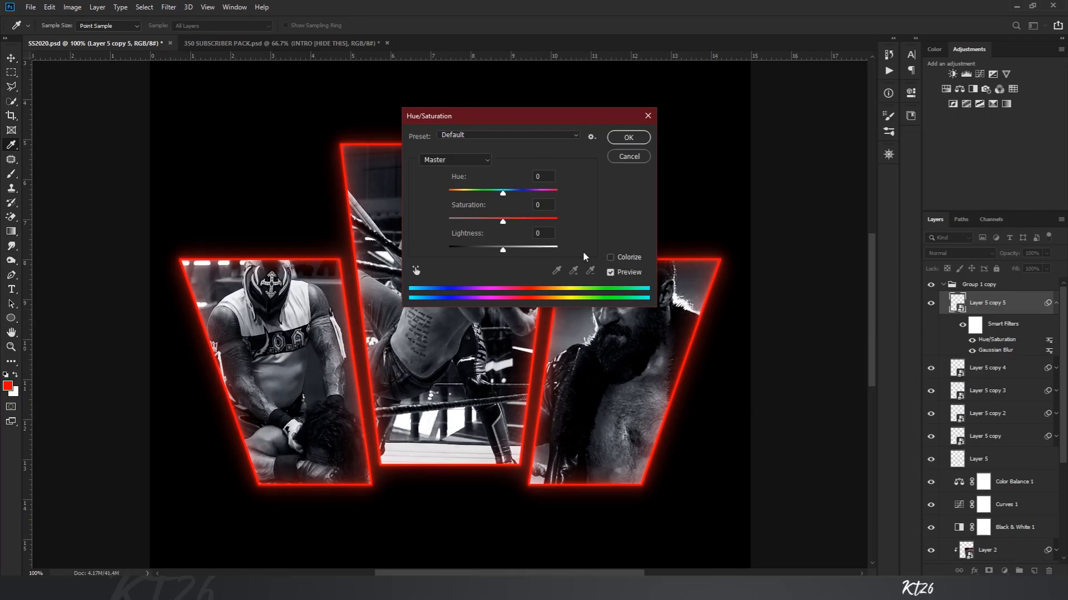
{"action": "left_click", "coordinate": [623, 260]}
{"action": "left_click_drag", "start_coordinate": [476, 221], "coordinate": [488, 251]}
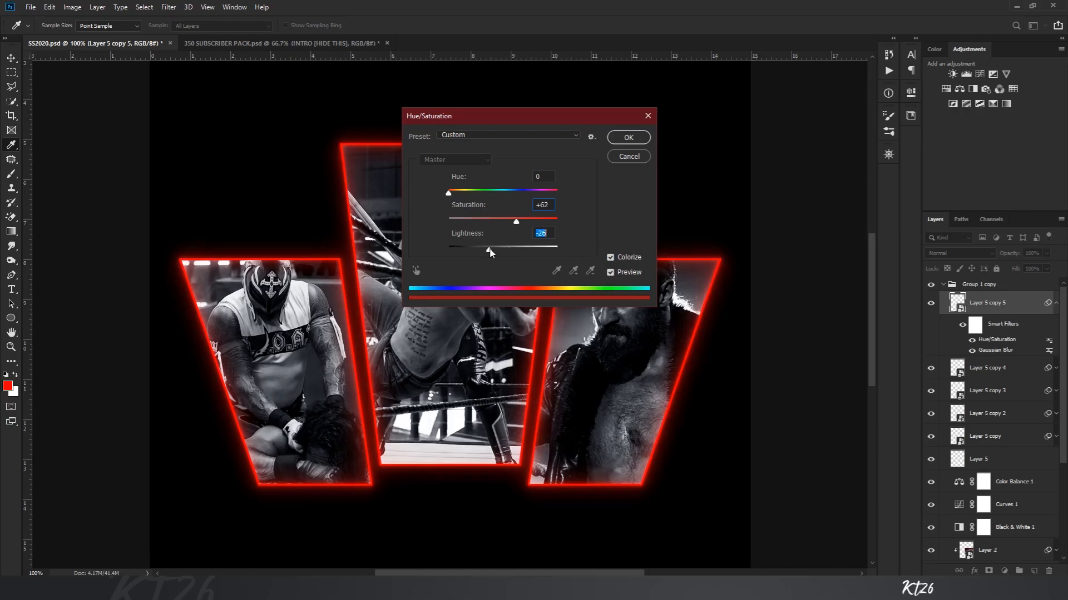
{"action": "left_click", "coordinate": [625, 139]}
{"action": "left_click", "coordinate": [968, 253]}
{"action": "left_click", "coordinate": [951, 348]}
{"action": "key", "text": "ctrl+plus"}
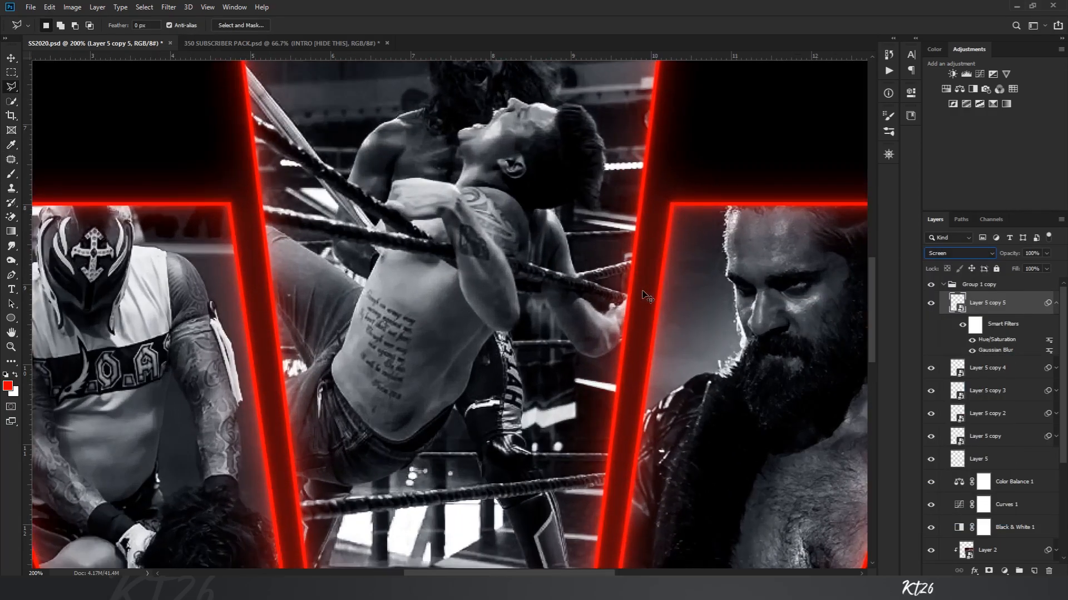
{"action": "key", "text": "ctrl+0"}
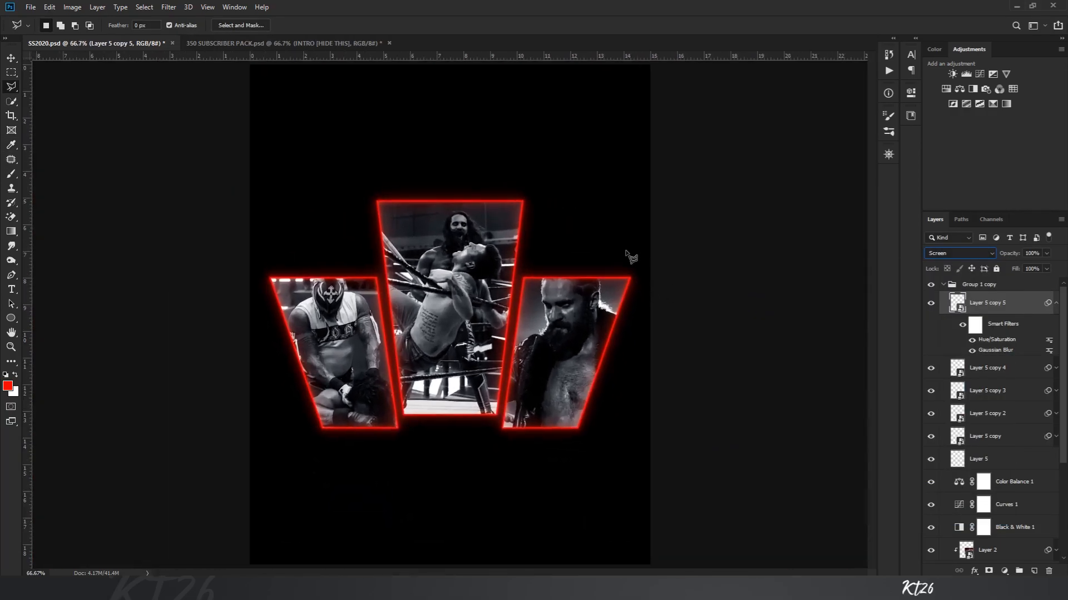
Step: Load the three panel shapes as a selection again and add a new empty layer at the top of the group
{"action": "scroll", "coordinate": [965, 451], "scroll_direction": "down", "scroll_amount": 5}
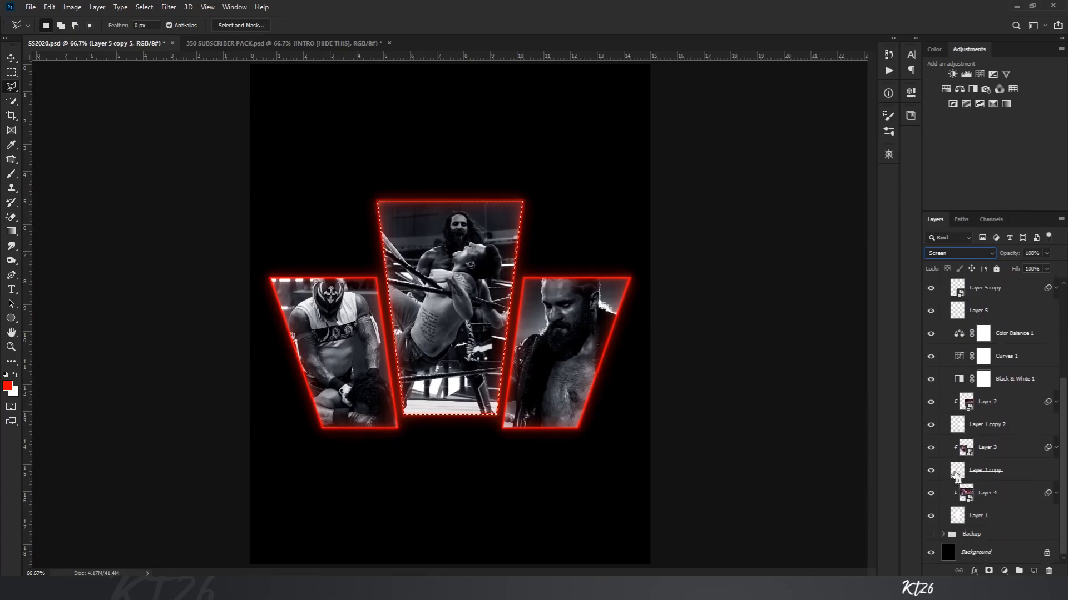
{"action": "scroll", "coordinate": [993, 364], "scroll_direction": "up", "scroll_amount": 5}
{"action": "left_click", "coordinate": [1034, 570]}
{"action": "key", "text": "shift+F5"}
{"action": "left_click", "coordinate": [607, 177]}
Step: Stroke the panel selection on Layer 6 with a 3 px white line, centred on the edge
{"action": "right_click", "coordinate": [390, 290]}
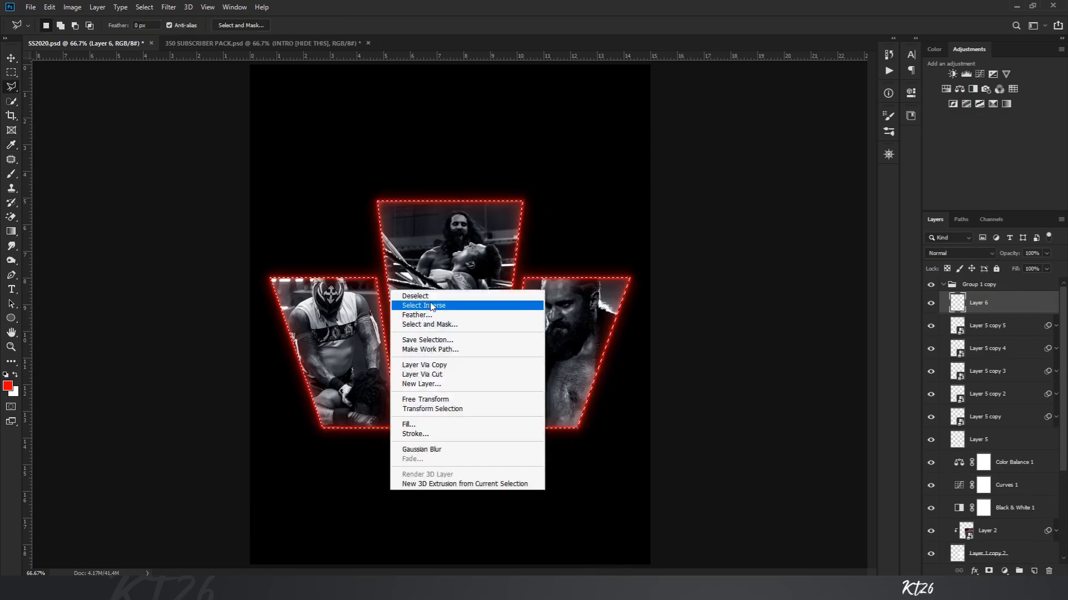
{"action": "left_click", "coordinate": [429, 435]}
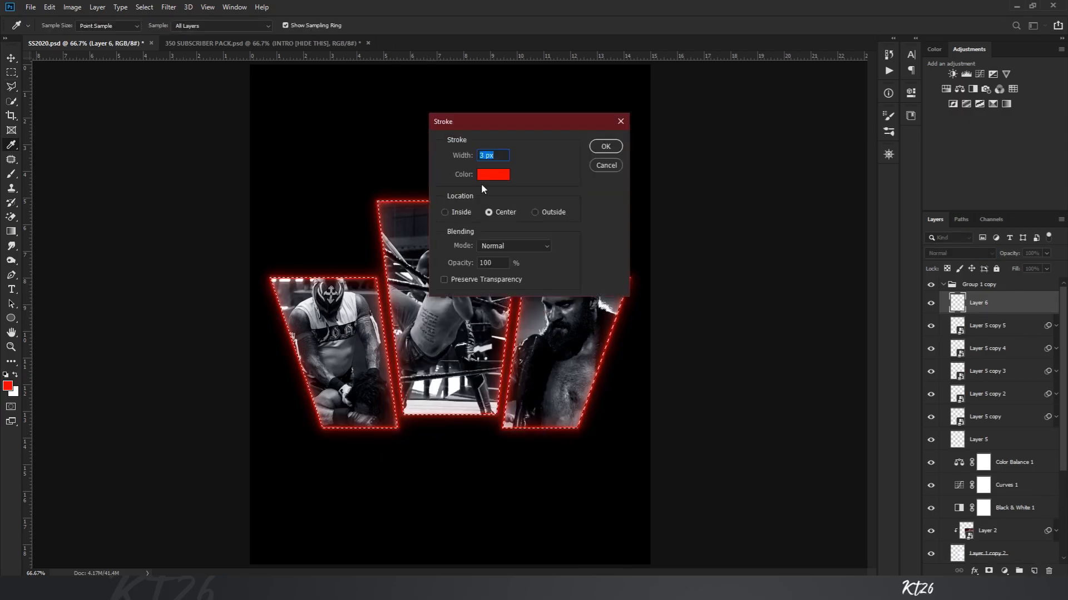
{"action": "left_click", "coordinate": [493, 174]}
{"action": "left_click", "coordinate": [581, 264]}
{"action": "left_click", "coordinate": [839, 257]}
{"action": "left_click", "coordinate": [604, 146]}
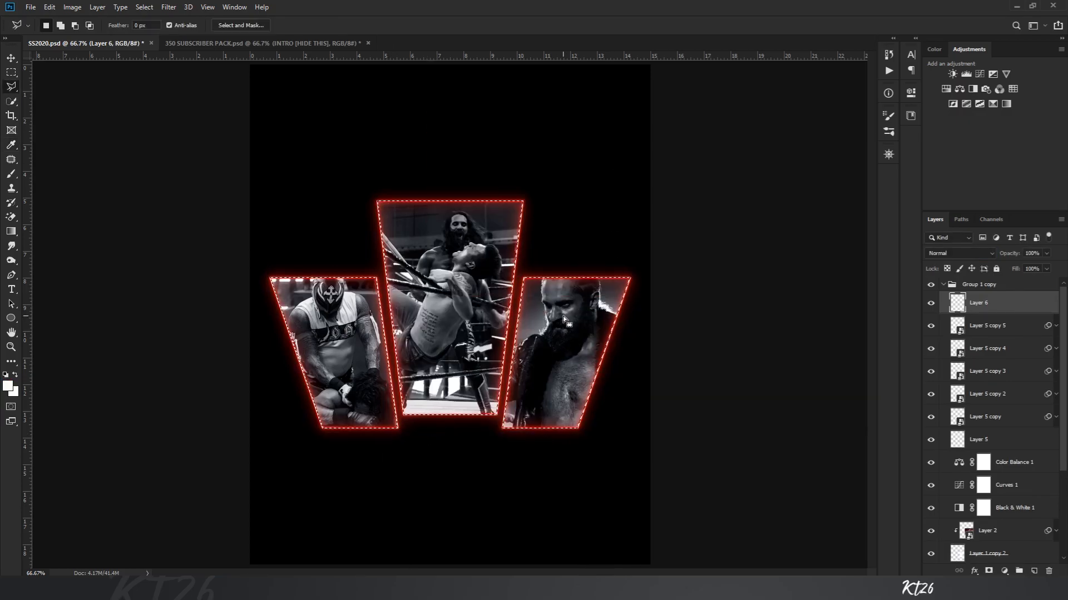
Step: Add a black mask that hides all of Layer 6 and ready the brush with white as the foreground colour
{"action": "left_click", "coordinate": [989, 571], "text": "alt"}
{"action": "scroll", "coordinate": [494, 345], "scroll_direction": "up", "scroll_amount": 2}
{"action": "key", "text": "b"}
{"action": "key", "text": "x"}
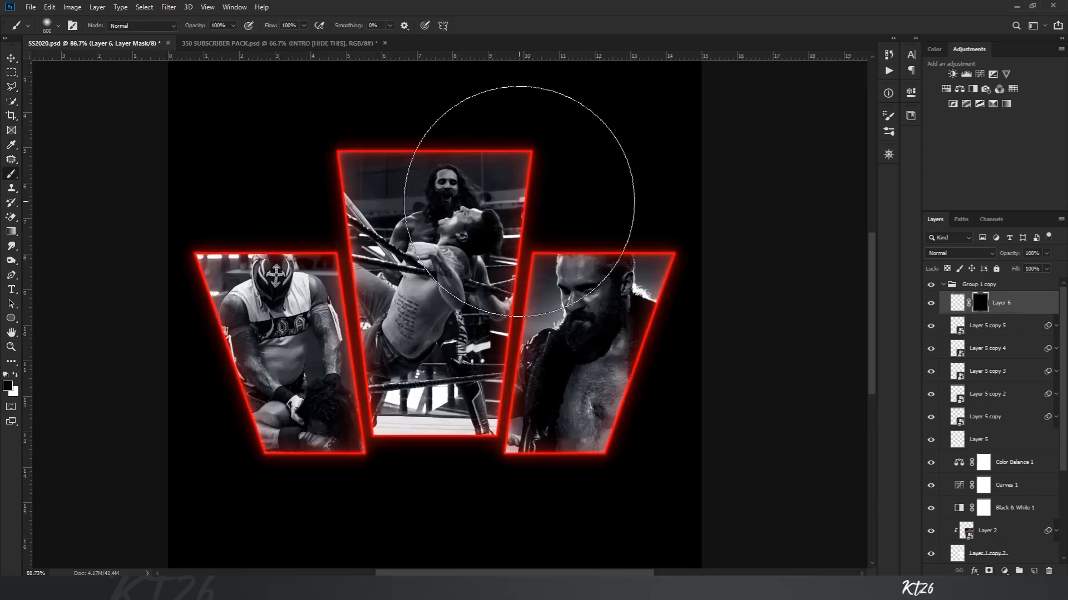
Step: Paint white spots on Layer 6's mask along the edges of all three panels to reveal parts of the white outline as highlights
{"action": "mouse_move", "coordinate": [434, 148]}
{"action": "left_mouse_down"}
{"action": "mouse_move", "coordinate": [352, 204]}
{"action": "mouse_move", "coordinate": [328, 196]}
{"action": "left_mouse_up"}
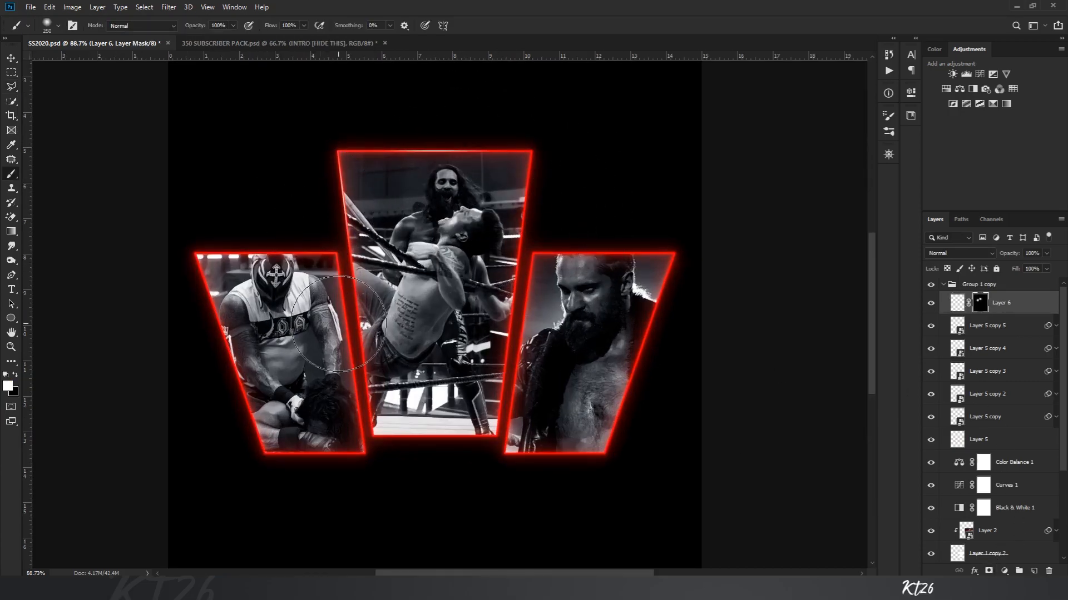
{"action": "left_click", "coordinate": [190, 317]}
{"action": "left_click", "coordinate": [274, 460]}
{"action": "left_click", "coordinate": [441, 450]}
{"action": "left_click", "coordinate": [601, 455]}
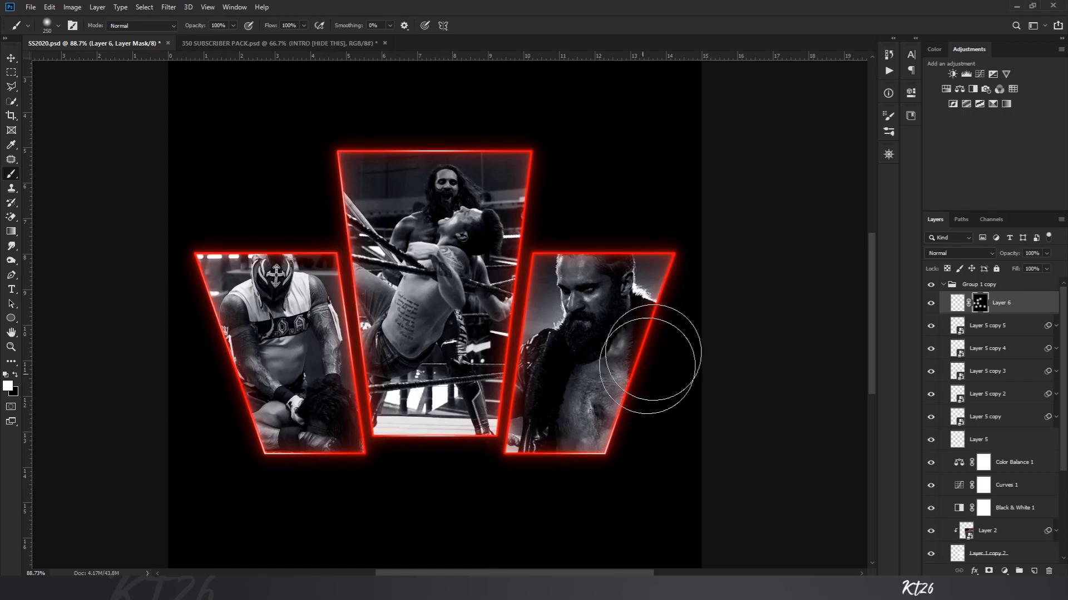
{"action": "left_click", "coordinate": [553, 248]}
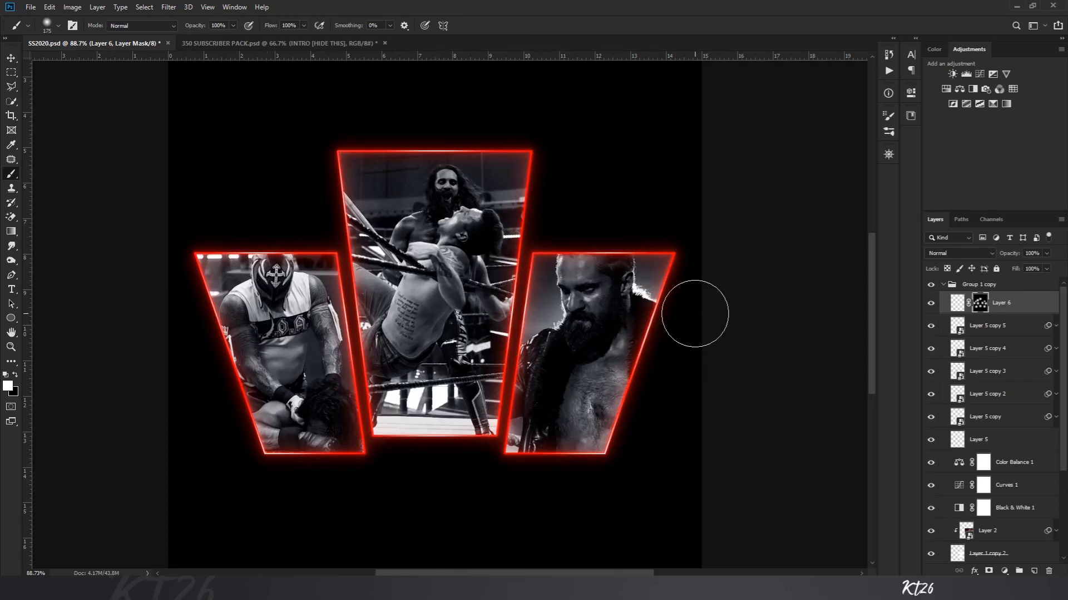
{"action": "key", "text": "ctrl+minus"}
{"action": "key", "text": "ctrl+minus"}
{"action": "key", "text": "ctrl+plus"}
{"action": "key", "text": "ctrl+plus"}
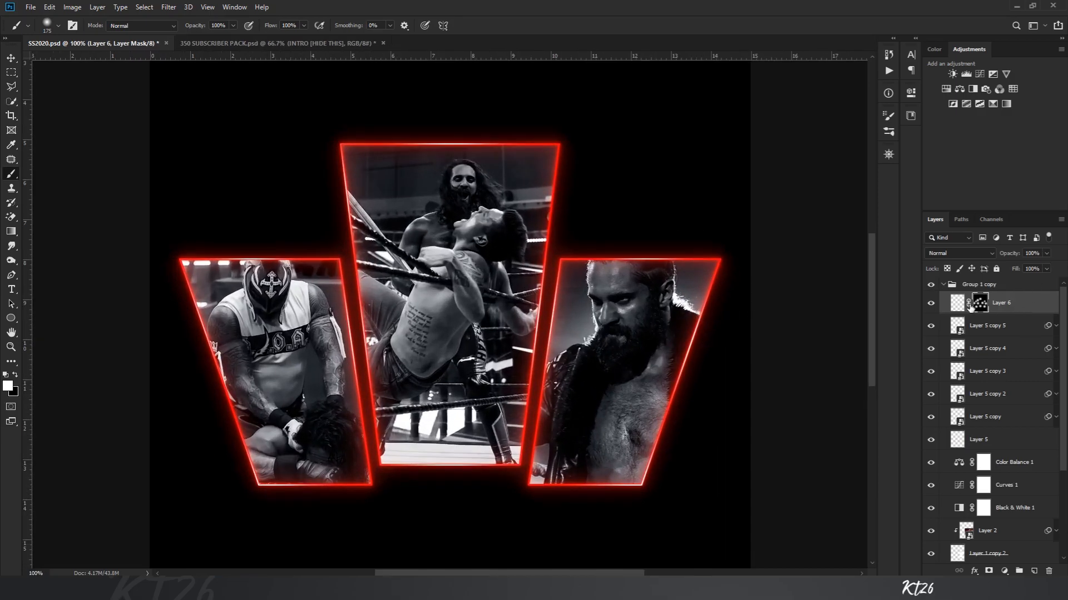
Step: Lower Layer 6's opacity to 51% to soften the white highlights on the panel outlines
{"action": "left_click", "coordinate": [1017, 268]}
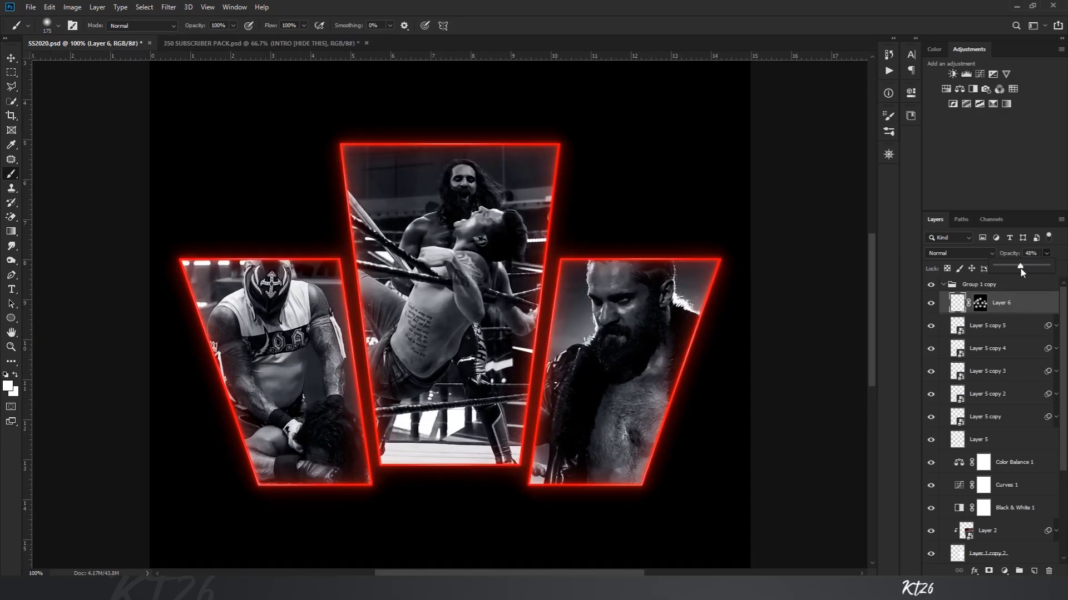
{"action": "key", "text": "ctrl+minus"}
{"action": "key", "text": "ctrl+minus"}
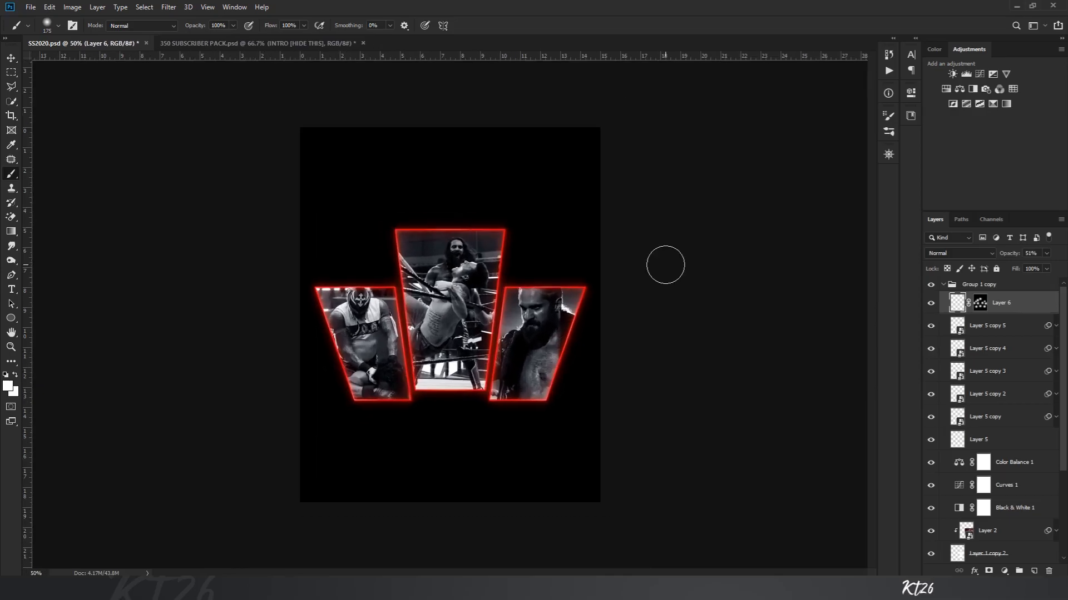
Step: Add a new empty layer above Color Balance 1 and load the three panel shapes as a selection
{"action": "left_click", "coordinate": [1039, 464]}
{"action": "left_click", "coordinate": [1033, 571]}
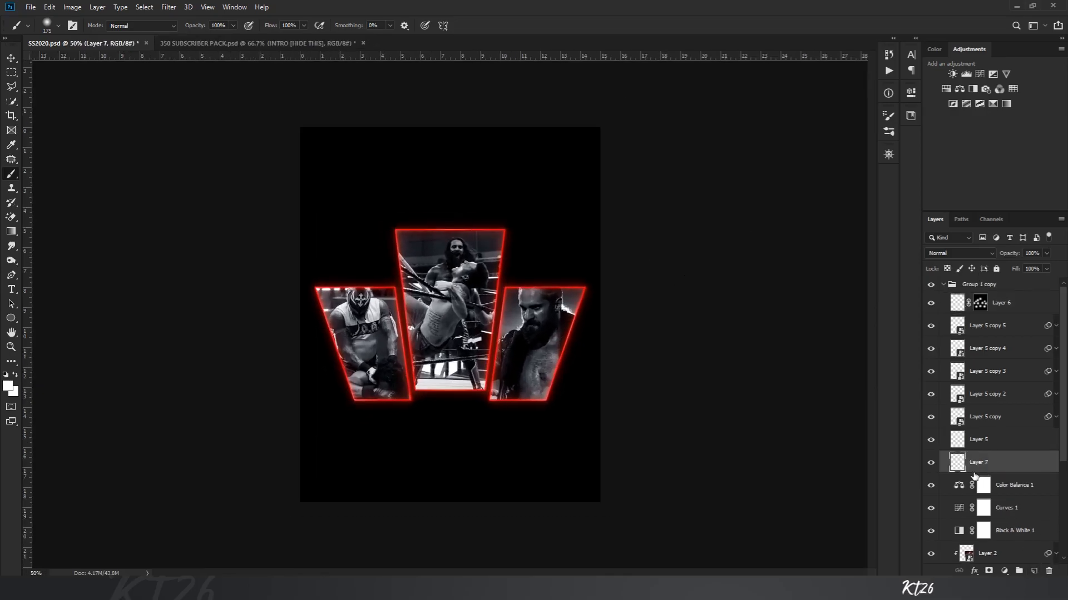
{"action": "scroll", "coordinate": [962, 476], "scroll_direction": "down", "scroll_amount": 3}
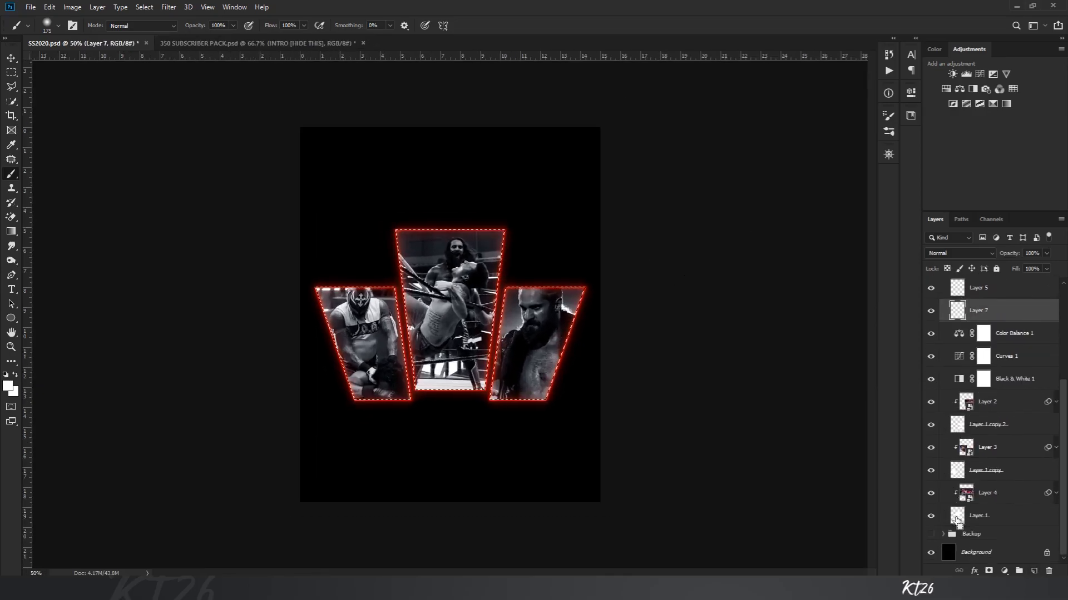
{"action": "left_click", "coordinate": [958, 427], "text": "ctrl+shift"}
Step: Paint soft red across the bottoms of the three selected panels on Layer 7 with a 600 px brush, and clear the selection
{"action": "scroll", "coordinate": [455, 322], "scroll_direction": "up", "scroll_amount": 4}
{"action": "left_click", "coordinate": [8, 386]}
{"action": "left_click_drag", "start_coordinate": [698, 274], "coordinate": [714, 230]}
{"action": "key", "text": "Return"}
{"action": "key", "text": "b"}
{"action": "key", "text": "bracketright"}
{"action": "key", "text": "bracketright"}
{"action": "key", "text": "bracketright"}
{"action": "key", "text": "bracketright"}
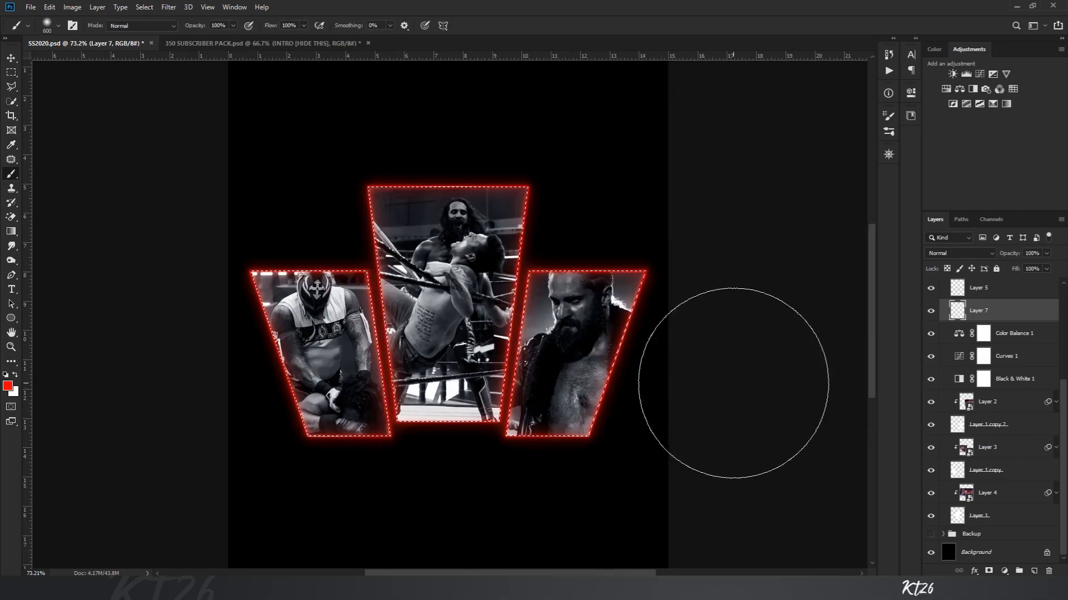
{"action": "mouse_move", "coordinate": [689, 578]}
{"action": "left_mouse_down"}
{"action": "mouse_move", "coordinate": [455, 520]}
{"action": "mouse_move", "coordinate": [447, 491]}
{"action": "mouse_move", "coordinate": [410, 513]}
{"action": "mouse_move", "coordinate": [237, 500]}
{"action": "mouse_move", "coordinate": [441, 525]}
{"action": "left_mouse_up"}
{"action": "left_click", "coordinate": [12, 87]}
{"action": "key", "text": "ctrl+d"}
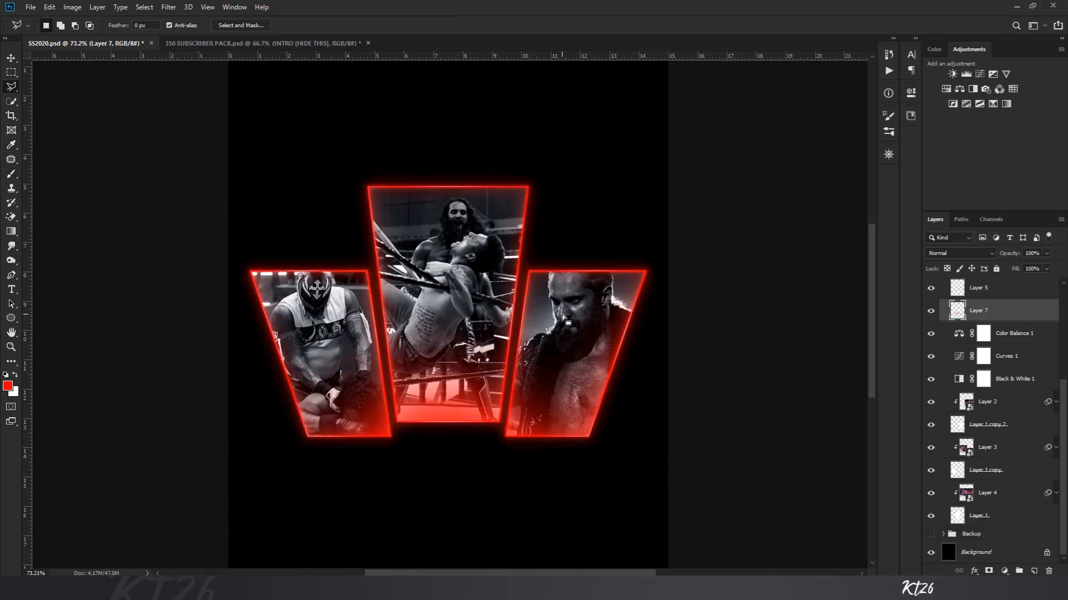
Step: Set Layer 7's blend mode to Overlay
{"action": "key", "text": "ctrl+plus"}
{"action": "key", "text": "ctrl+minus"}
{"action": "left_click", "coordinate": [959, 253]}
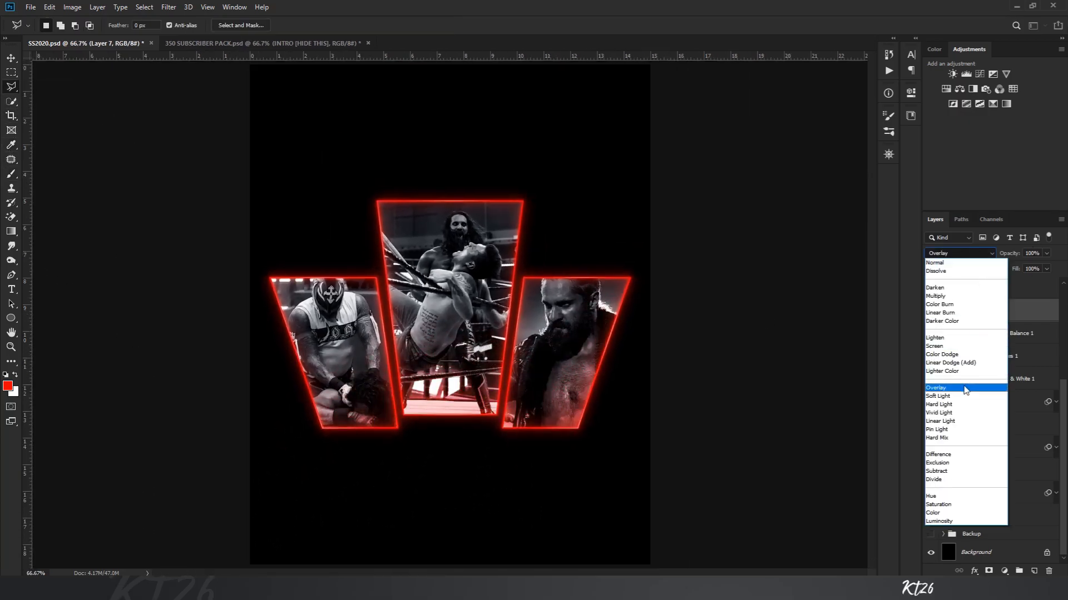
{"action": "left_click", "coordinate": [962, 370]}
{"action": "key", "text": "ctrl+plus"}
{"action": "key", "text": "ctrl+minus"}
{"action": "key", "text": "ctrl+minus"}
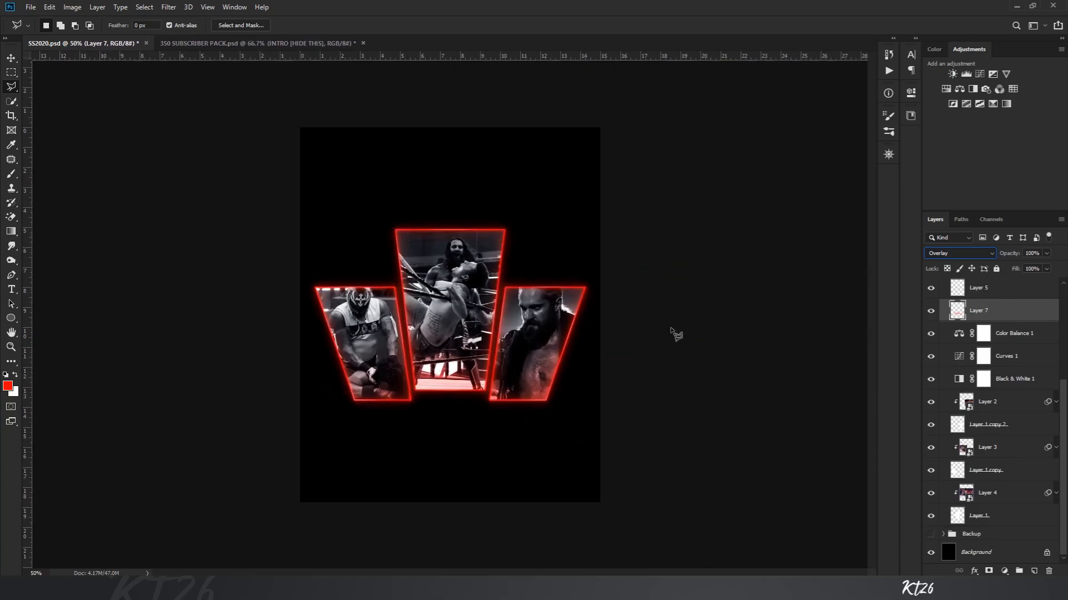
Step: Switch to the Chrome browser and search Google Images for "wwe summerslam 2020 logo" in a new tab
{"action": "key", "text": "alt+Tab"}
{"action": "key", "text": "ctrl+t"}
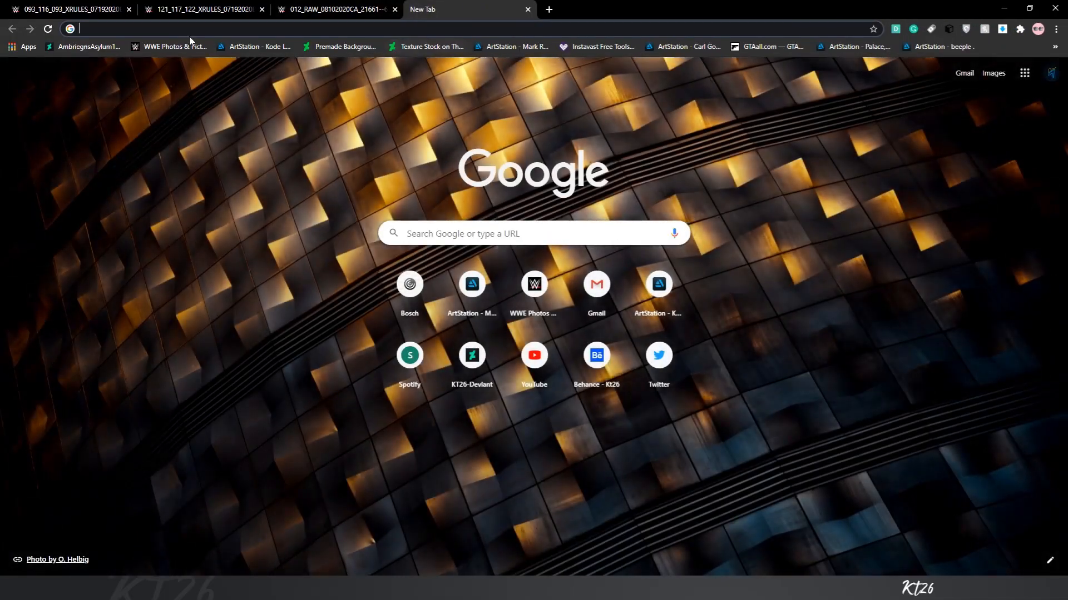
{"action": "type", "text": "wwe summerslam 2020"}
{"action": "key", "text": "Return"}
{"action": "left_click", "coordinate": [202, 105]}
{"action": "left_click", "coordinate": [211, 63]}
{"action": "left_click", "coordinate": [206, 121]}
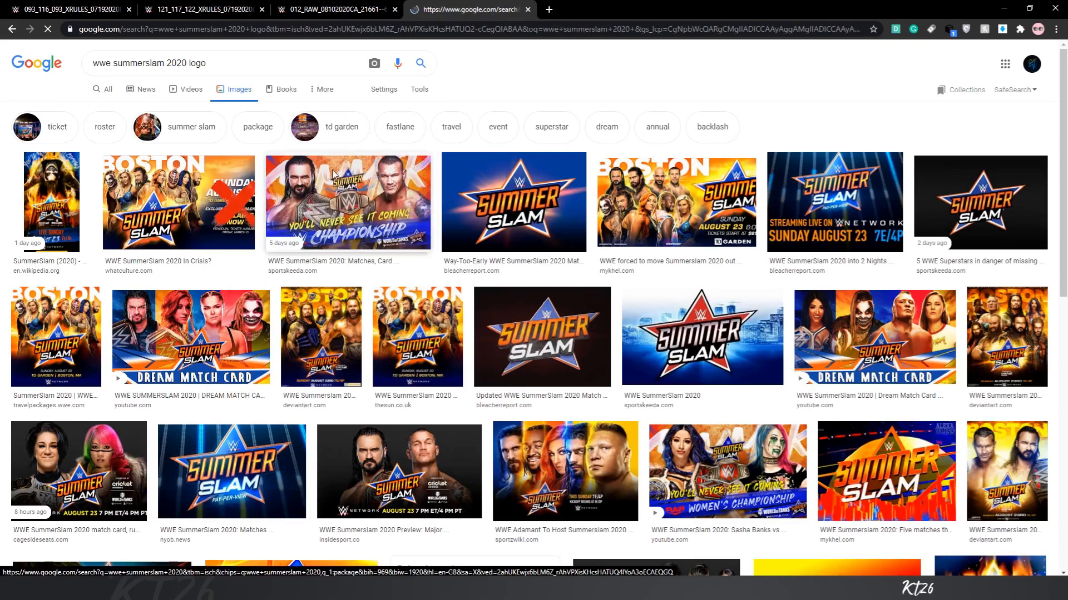
Step: Open the Pro Wrestling Fandom SummerSlam star logo at full size in a new tab and save it as SummerSlam_2015.png
{"action": "left_click", "coordinate": [656, 207]}
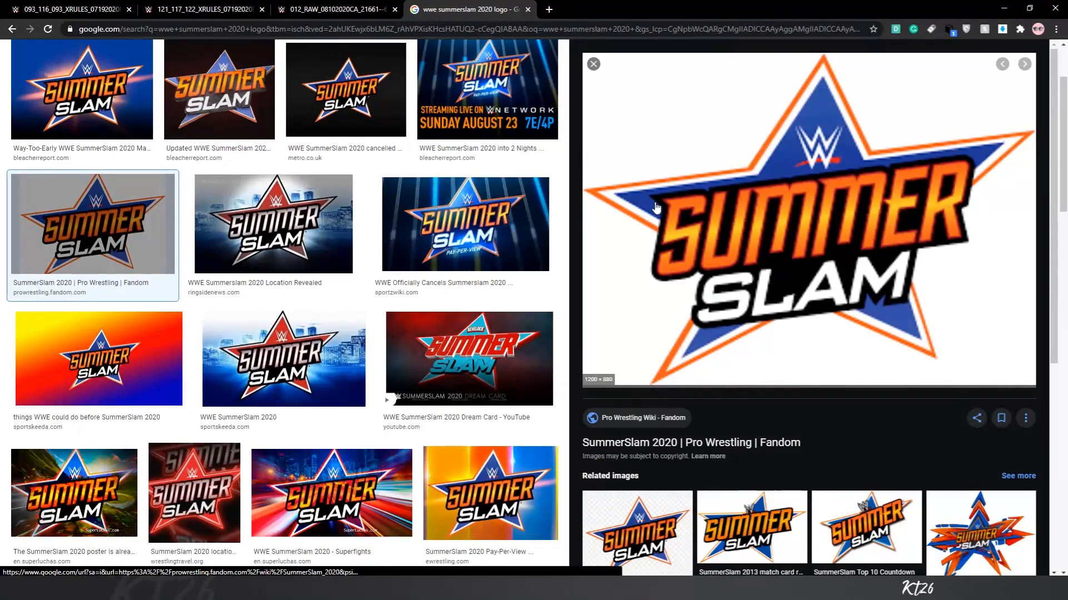
{"action": "right_click", "coordinate": [749, 235]}
{"action": "left_click", "coordinate": [802, 324]}
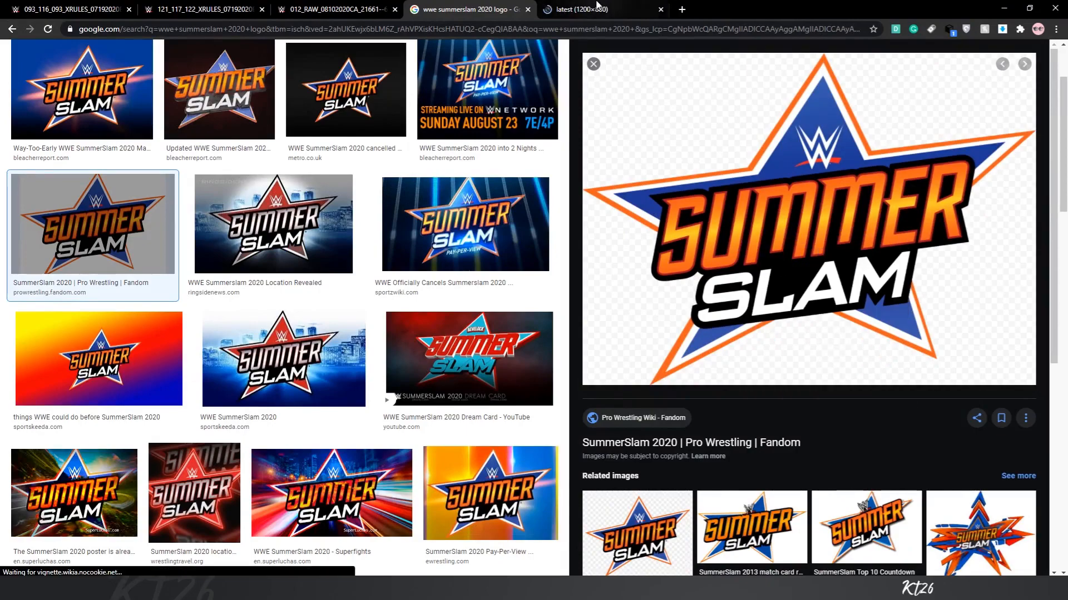
{"action": "left_click", "coordinate": [596, 6]}
{"action": "right_click", "coordinate": [589, 188]}
{"action": "left_click", "coordinate": [617, 211]}
{"action": "left_click", "coordinate": [59, 97]}
{"action": "left_click", "coordinate": [432, 282]}
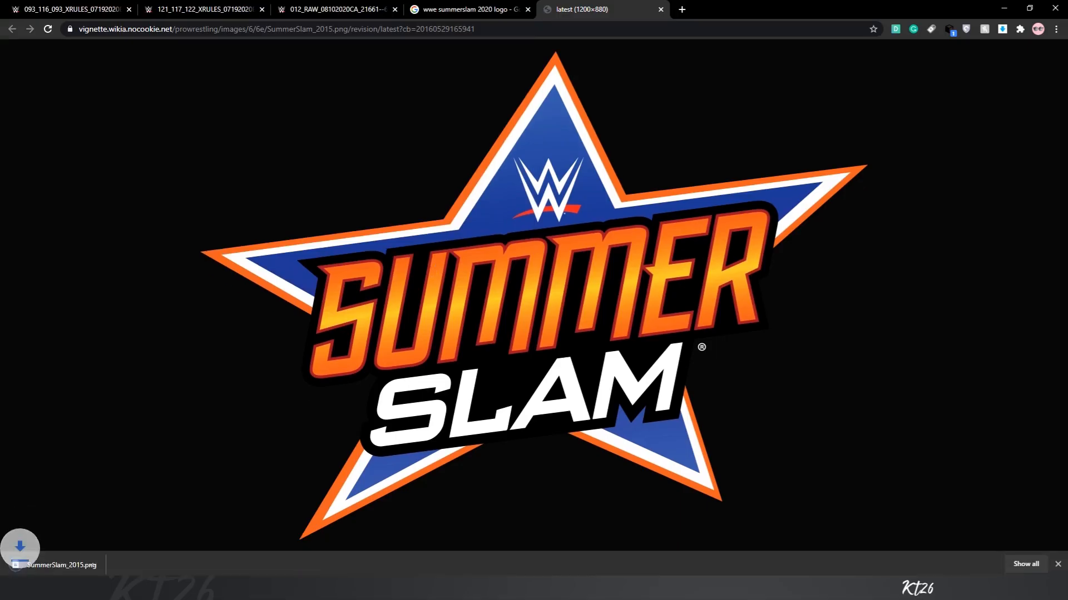
Step: Place SummerSlam_2015.png from the desktop into SS2020.psd in Photoshop and put its layer at the top of Group 1 copy
{"action": "key", "text": "super+d"}
{"action": "left_click_drag", "start_coordinate": [20, 24], "coordinate": [123, 240]}
{"action": "left_click_drag", "start_coordinate": [294, 588], "coordinate": [356, 428]}
{"action": "key", "text": "Return"}
{"action": "left_click_drag", "start_coordinate": [993, 310], "coordinate": [972, 294]}
Step: Scale the SummerSlam logo down to a small emblem and centre it below the middle panel
{"action": "key", "text": "ctrl+t"}
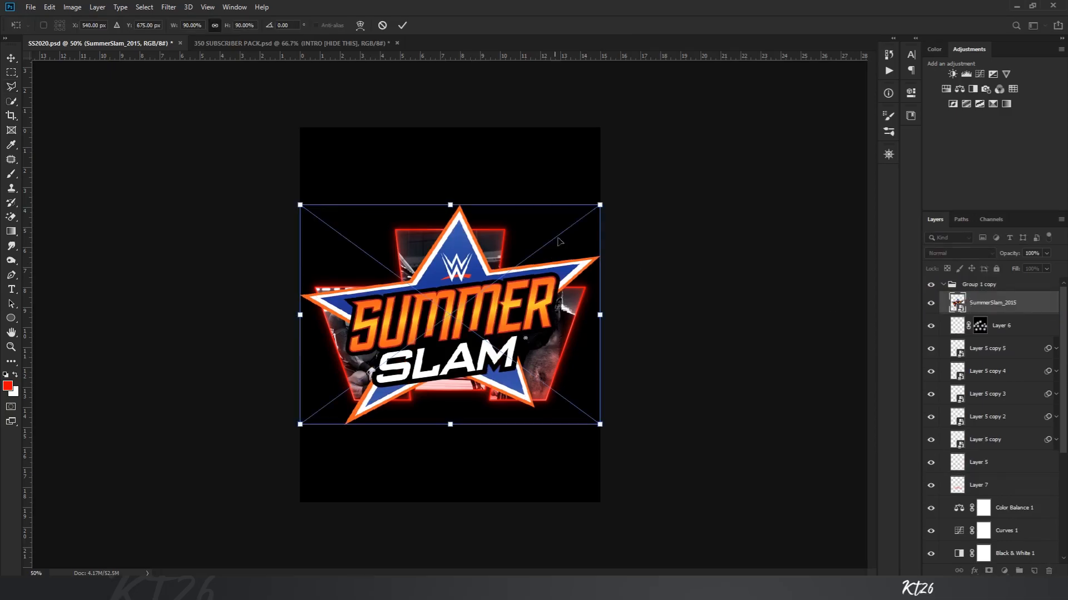
{"action": "left_click_drag", "start_coordinate": [595, 201], "coordinate": [500, 278]}
{"action": "mouse_move", "coordinate": [489, 286]}
{"action": "left_mouse_down"}
{"action": "mouse_move", "coordinate": [489, 425]}
{"action": "mouse_move", "coordinate": [477, 427]}
{"action": "left_mouse_up"}
{"action": "key", "text": "Return"}
{"action": "key", "text": "l"}
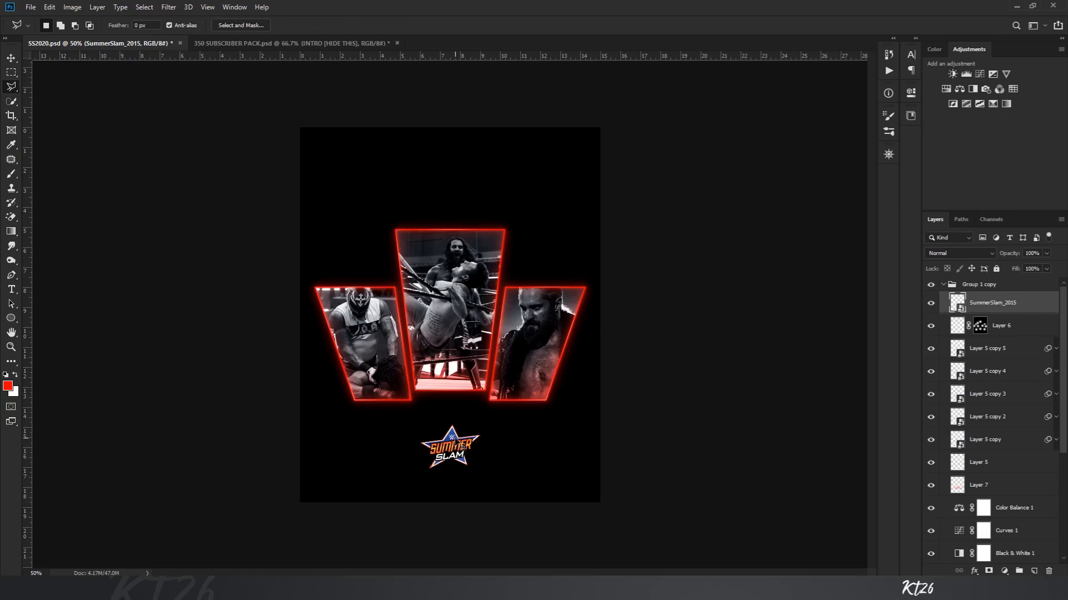
Step: Check how the panels and logo line up with the centre guides, and hide the guides
{"action": "left_click_drag", "start_coordinate": [440, 233], "coordinate": [536, 243]}
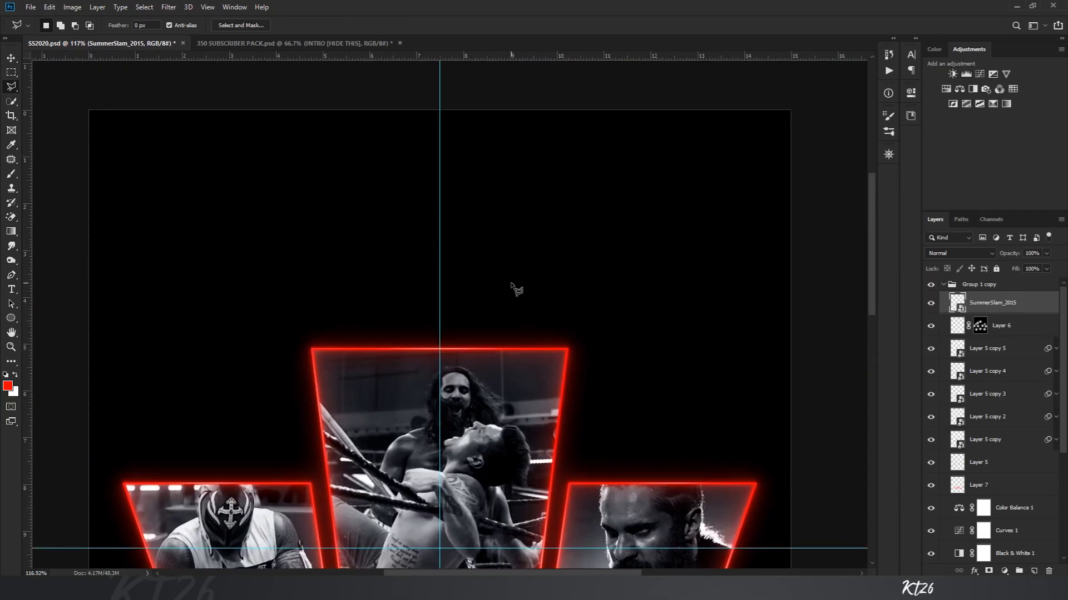
{"action": "scroll", "coordinate": [511, 283], "scroll_direction": "down", "scroll_amount": 6}
{"action": "scroll", "coordinate": [509, 284], "scroll_direction": "up", "scroll_amount": 5}
{"action": "left_click_drag", "start_coordinate": [399, 255], "coordinate": [457, 239]}
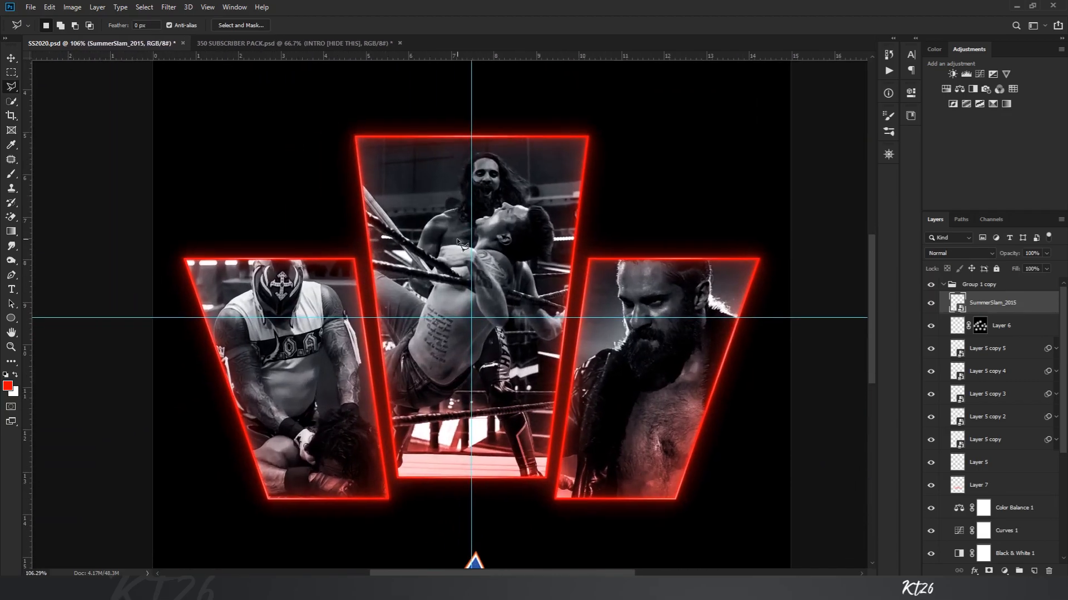
{"action": "scroll", "coordinate": [457, 241], "scroll_direction": "down", "scroll_amount": 5}
{"action": "key", "text": "ctrl+semicolon"}
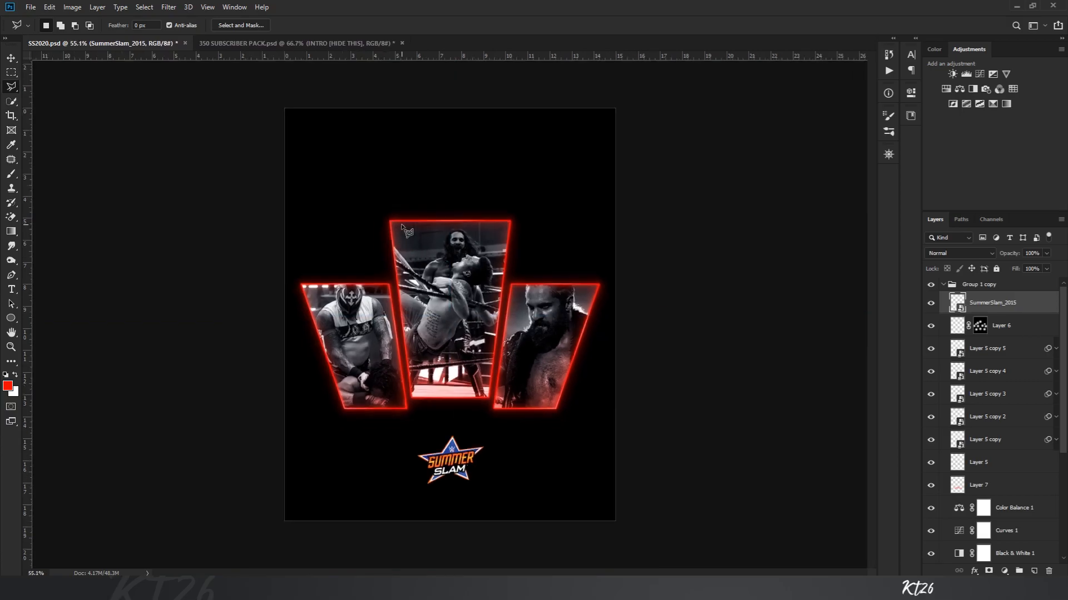
{"action": "scroll", "coordinate": [406, 230], "scroll_direction": "up", "scroll_amount": 1}
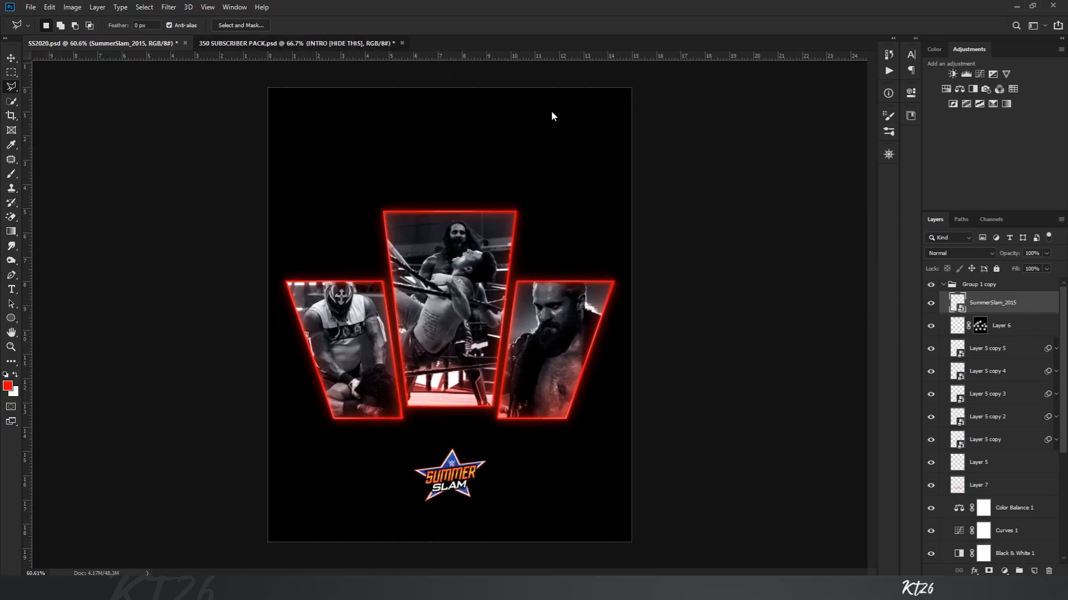
Step: Switch to 350 SUBSCRIBER PACK.psd and preview the textures in the Overlays group one by one
{"action": "key", "text": "ctrl+Tab"}
{"action": "left_click", "coordinate": [930, 286]}
{"action": "left_click", "coordinate": [944, 344]}
{"action": "left_click", "coordinate": [930, 359]}
{"action": "left_click", "coordinate": [931, 359]}
{"action": "left_click", "coordinate": [930, 375]}
{"action": "left_click", "coordinate": [931, 374]}
{"action": "left_click", "coordinate": [931, 389]}
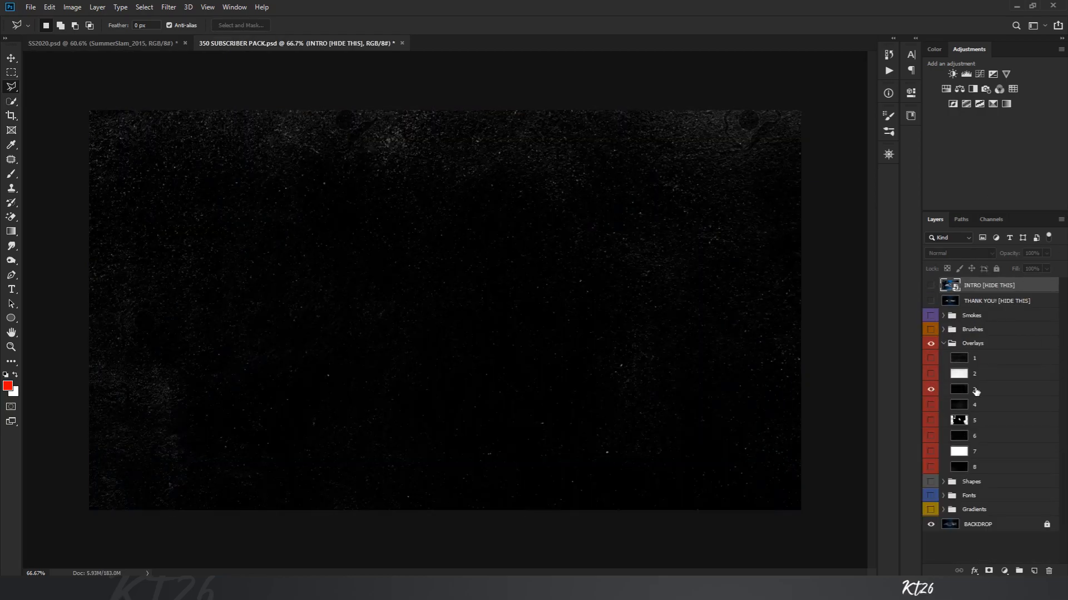
{"action": "left_click", "coordinate": [931, 389]}
{"action": "left_click", "coordinate": [932, 405]}
{"action": "left_click", "coordinate": [930, 405]}
{"action": "left_click", "coordinate": [930, 436]}
{"action": "left_click", "coordinate": [931, 451]}
Step: Copy overlay 7 into SS2020.psd above the logo layer, rotated upright and scaled to cover the whole canvas
{"action": "left_click_drag", "start_coordinate": [985, 451], "coordinate": [433, 193]}
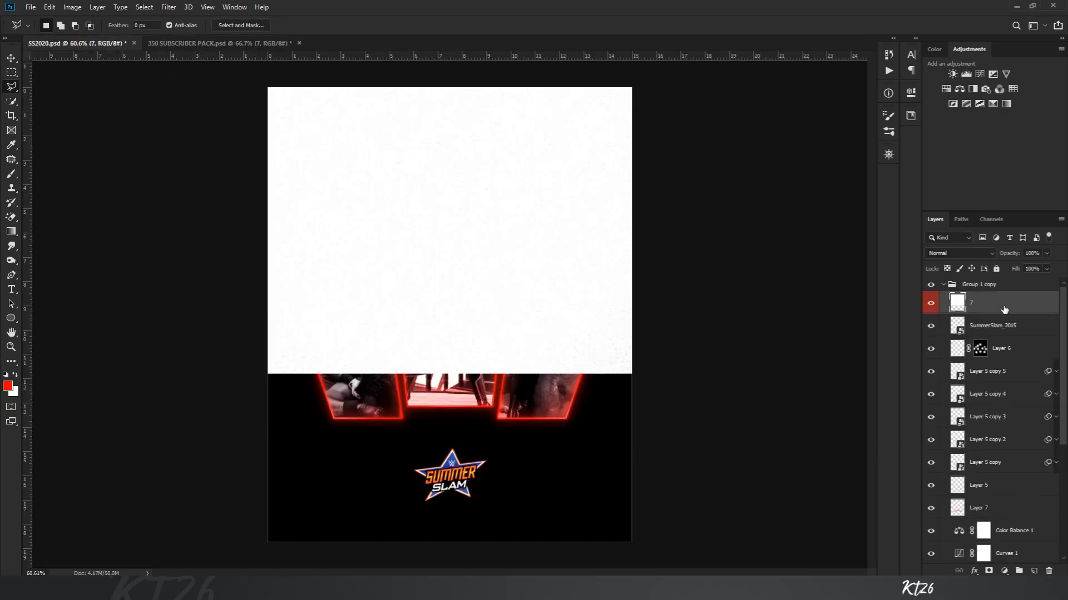
{"action": "key", "text": "ctrl+t"}
{"action": "left_click_drag", "start_coordinate": [783, 318], "coordinate": [376, 410]}
{"action": "left_click_drag", "start_coordinate": [482, 271], "coordinate": [486, 380]}
{"action": "left_click_drag", "start_coordinate": [481, 249], "coordinate": [481, 291]}
{"action": "key", "text": "Return"}
{"action": "key", "text": "l"}
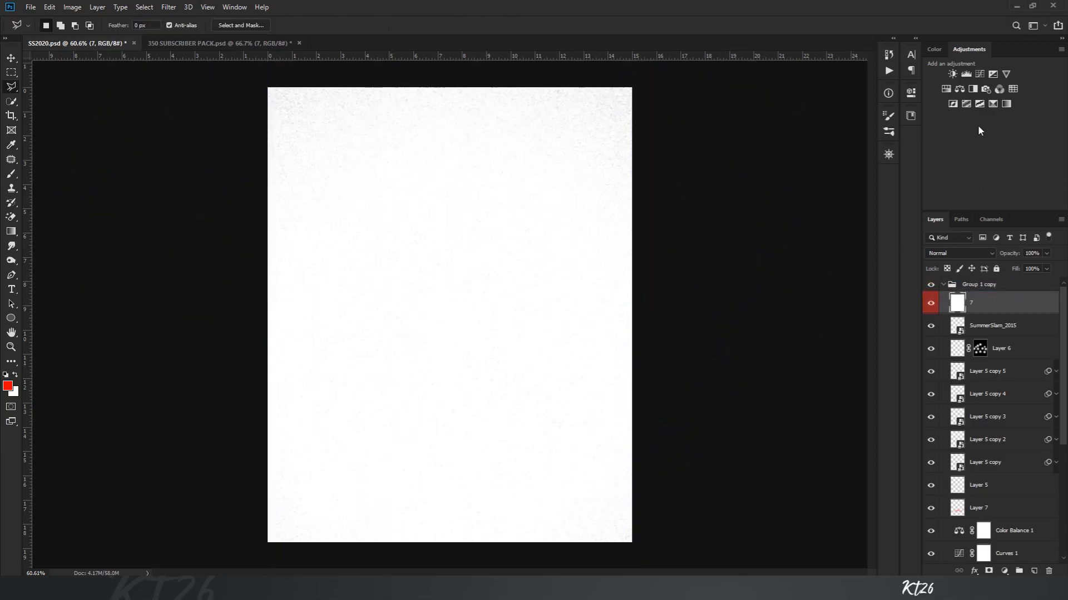
Step: Invert overlay 7 with a clipped Invert adjustment and set the overlay's blend mode to Screen
{"action": "left_click", "coordinate": [959, 253]}
{"action": "key", "text": "Escape"}
{"action": "left_click", "coordinate": [952, 104]}
{"action": "left_click", "coordinate": [816, 278]}
{"action": "left_click", "coordinate": [1002, 329]}
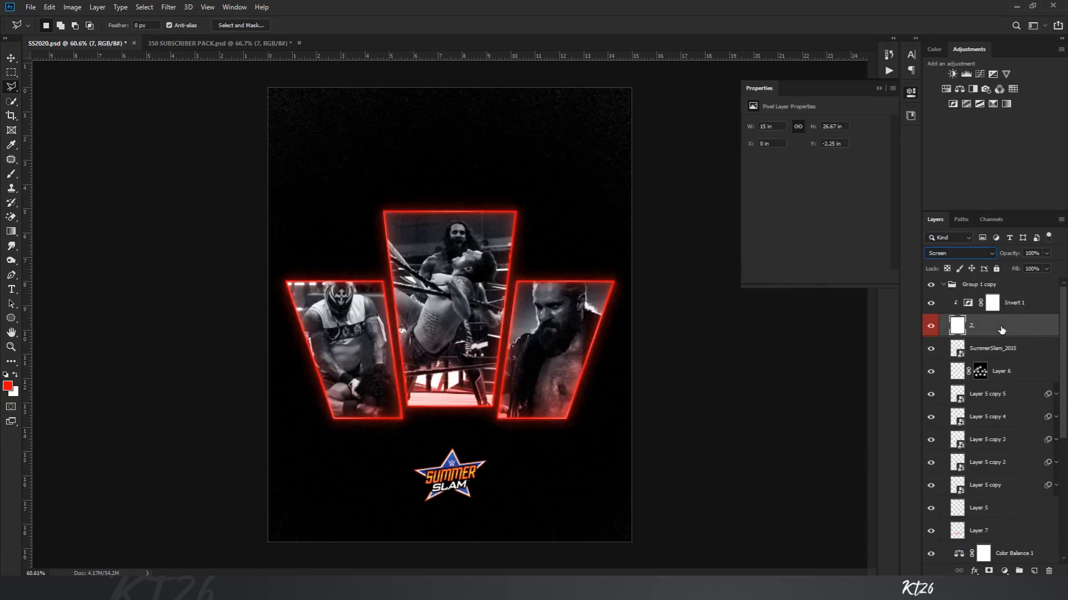
{"action": "key", "text": "ctrl+plus"}
{"action": "key", "text": "ctrl+plus"}
{"action": "key", "text": "ctrl+minus"}
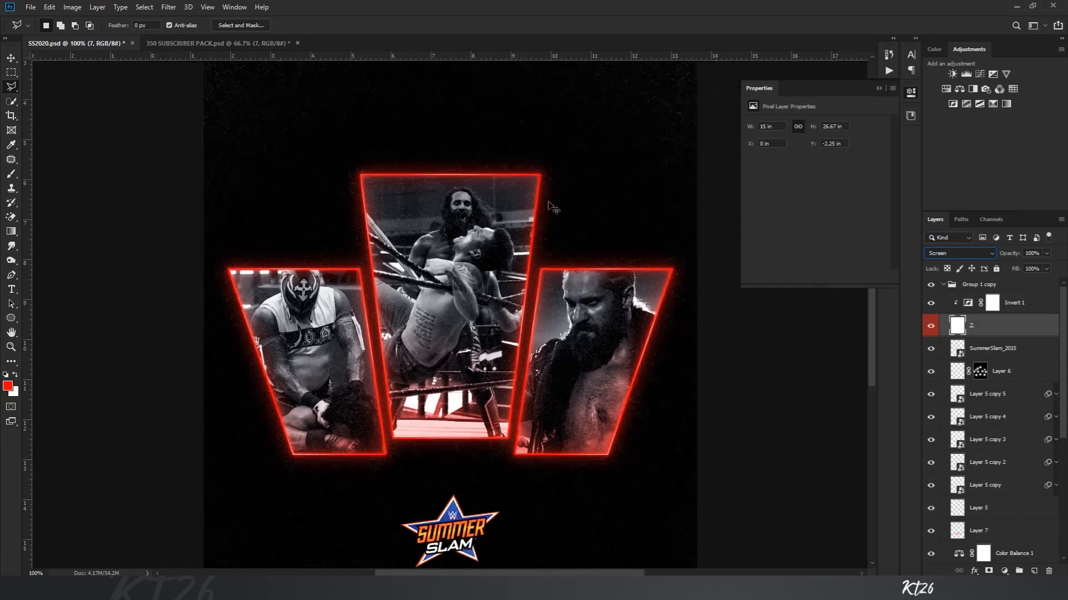
{"action": "left_click", "coordinate": [879, 88]}
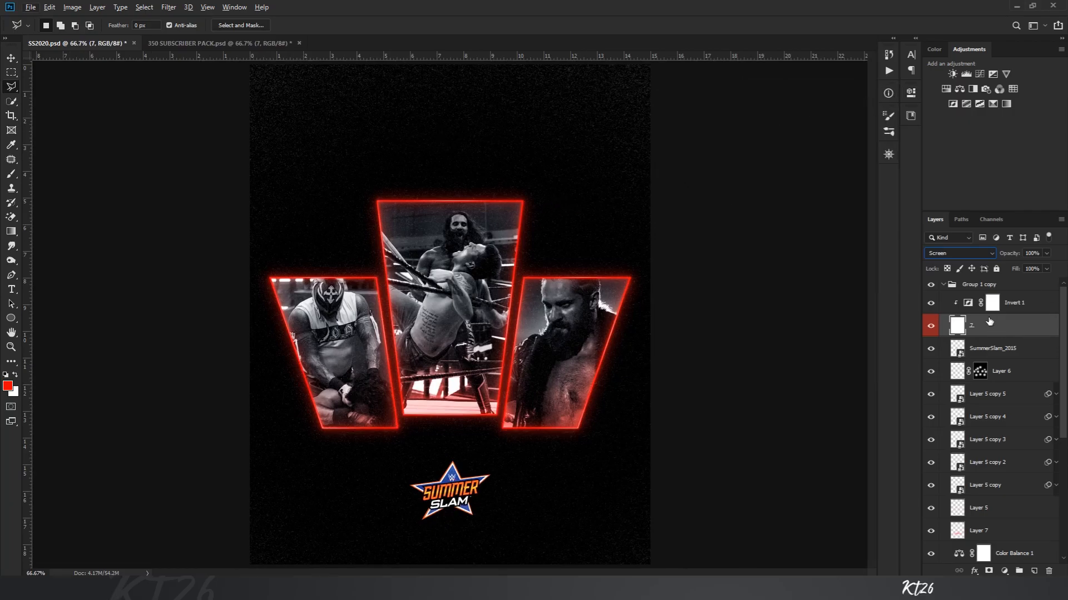
{"action": "key", "text": "ctrl+t"}
{"action": "key", "text": "Return"}
{"action": "key", "text": "ctrl+minus"}
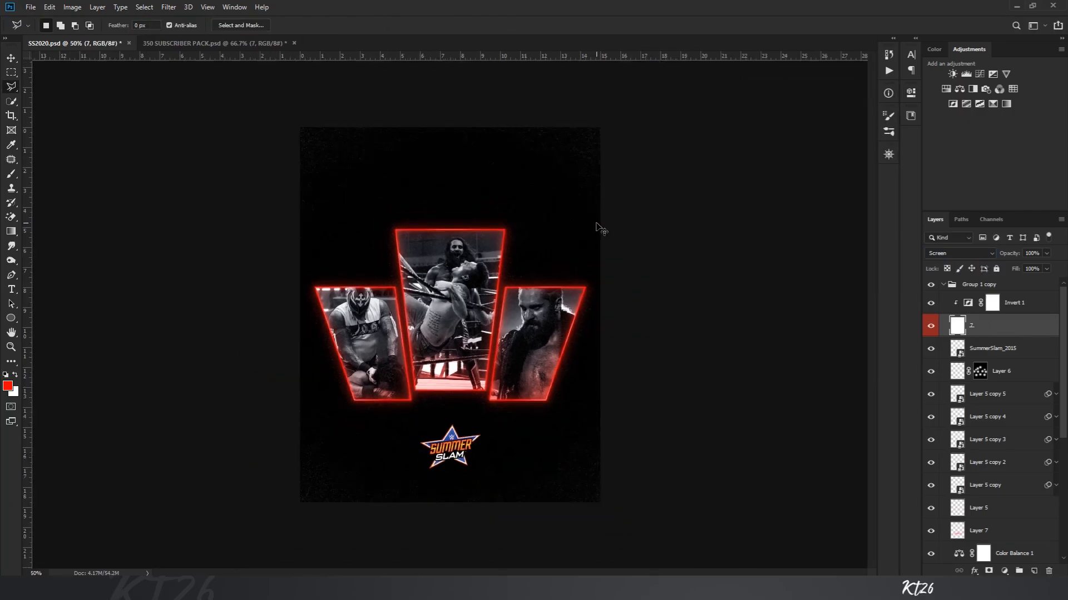
{"action": "key", "text": "ctrl+plus"}
{"action": "key", "text": "ctrl+plus"}
{"action": "key", "text": "ctrl+minus"}
Step: Add a Levels adjustment clipped to overlay 7 and adjust its midtones to control the texture's strength
{"action": "left_click", "coordinate": [965, 74]}
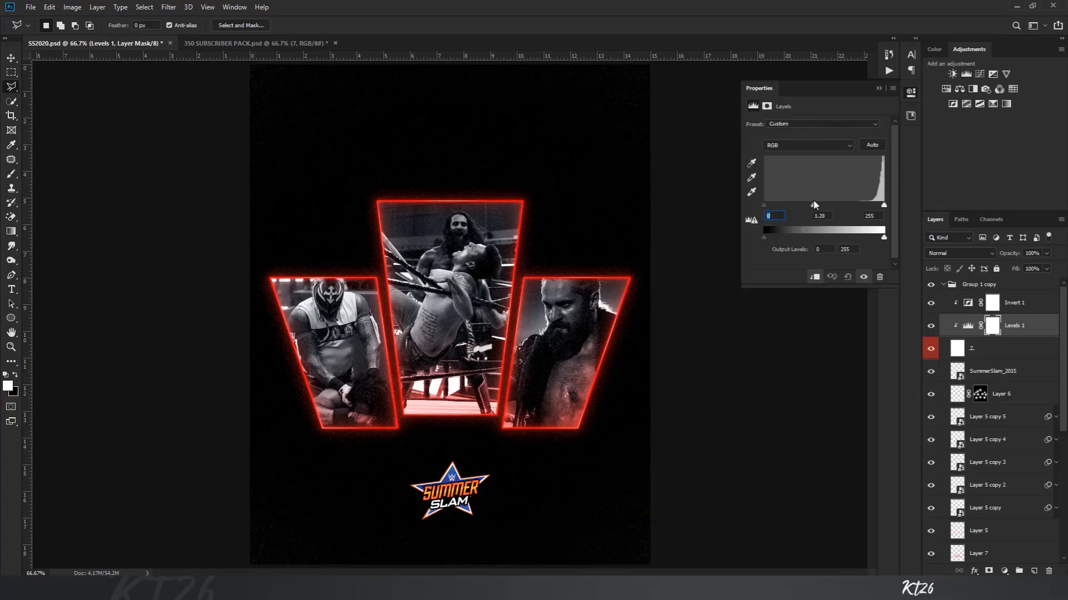
{"action": "left_click", "coordinate": [745, 147]}
{"action": "key", "text": "ctrl+plus"}
{"action": "key", "text": "ctrl+minus"}
{"action": "key", "text": "ctrl+minus"}
{"action": "key", "text": "ctrl+plus"}
Step: Move the SummerSlam_2015 layer to the top and colorize it red with a clipped Hue/Saturation adjustment, saturation 100 and lightness -10
{"action": "left_click_drag", "start_coordinate": [1006, 373], "coordinate": [1031, 298]}
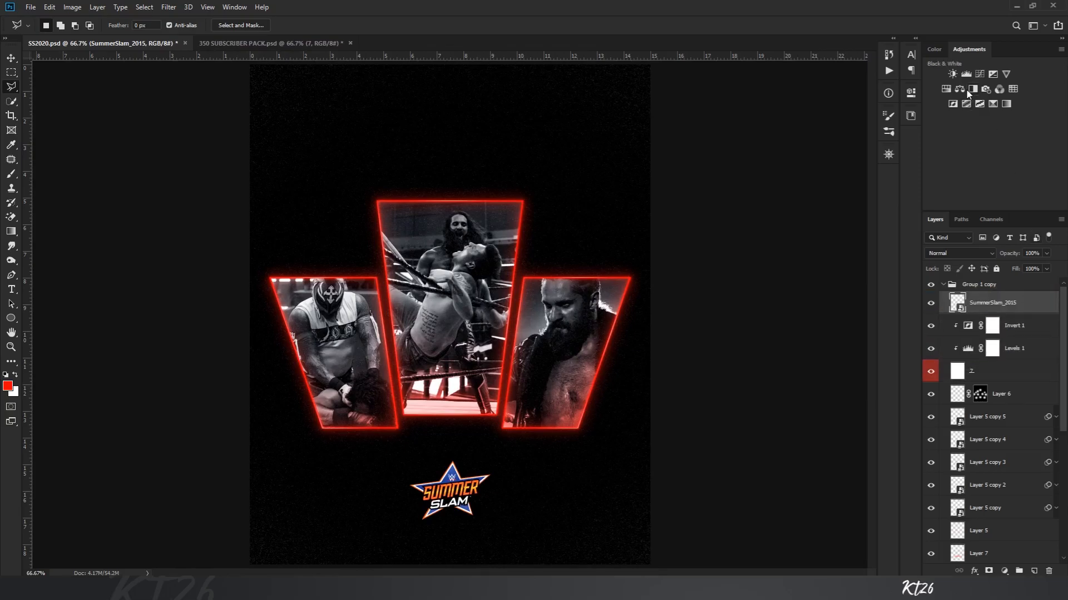
{"action": "left_click", "coordinate": [946, 89]}
{"action": "left_click", "coordinate": [811, 226]}
{"action": "left_click_drag", "start_coordinate": [783, 187], "coordinate": [875, 191]}
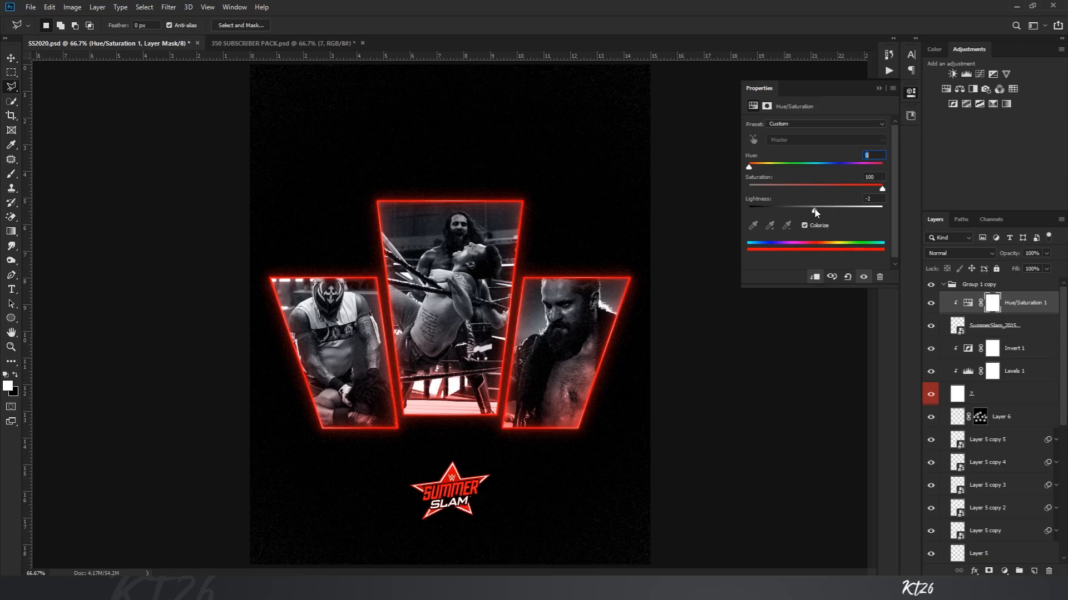
{"action": "left_click_drag", "start_coordinate": [749, 167], "coordinate": [848, 170]}
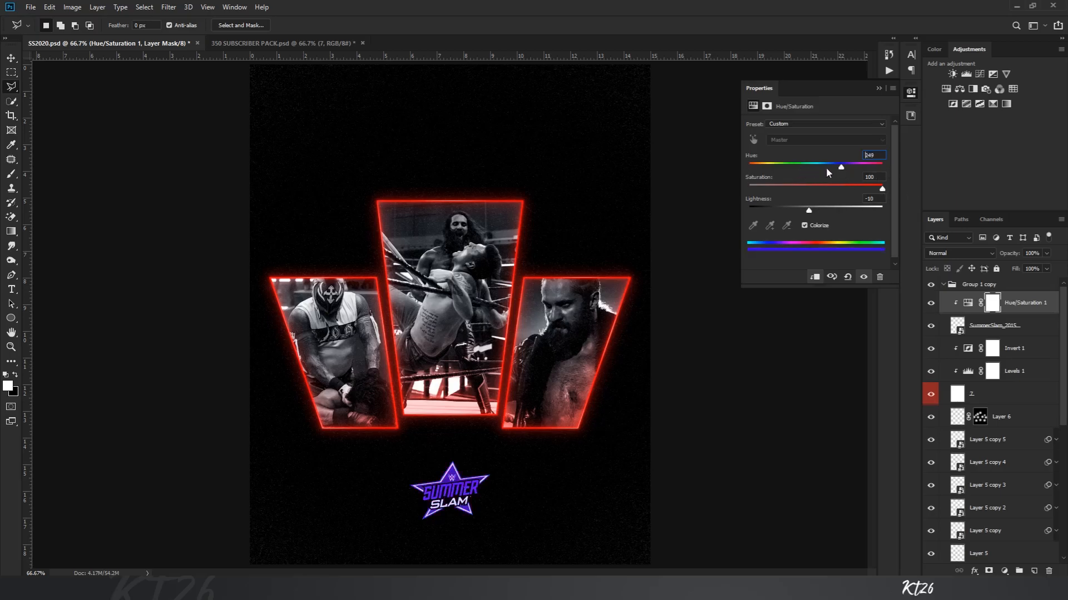
{"action": "left_click", "coordinate": [878, 89]}
Step: Inspect the recoloured SummerSlam logo up close and against the whole poster
{"action": "key", "text": "ctrl+plus"}
{"action": "left_click_drag", "start_coordinate": [438, 493], "coordinate": [435, 306]}
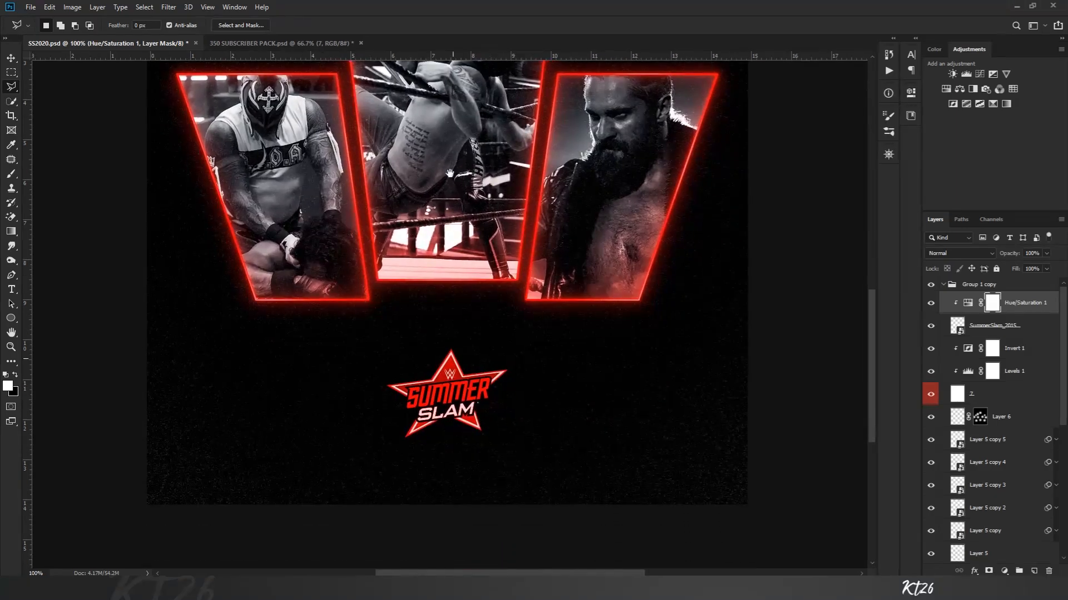
{"action": "key", "text": "ctrl+plus"}
{"action": "key", "text": "ctrl+minus"}
{"action": "key", "text": "ctrl+minus"}
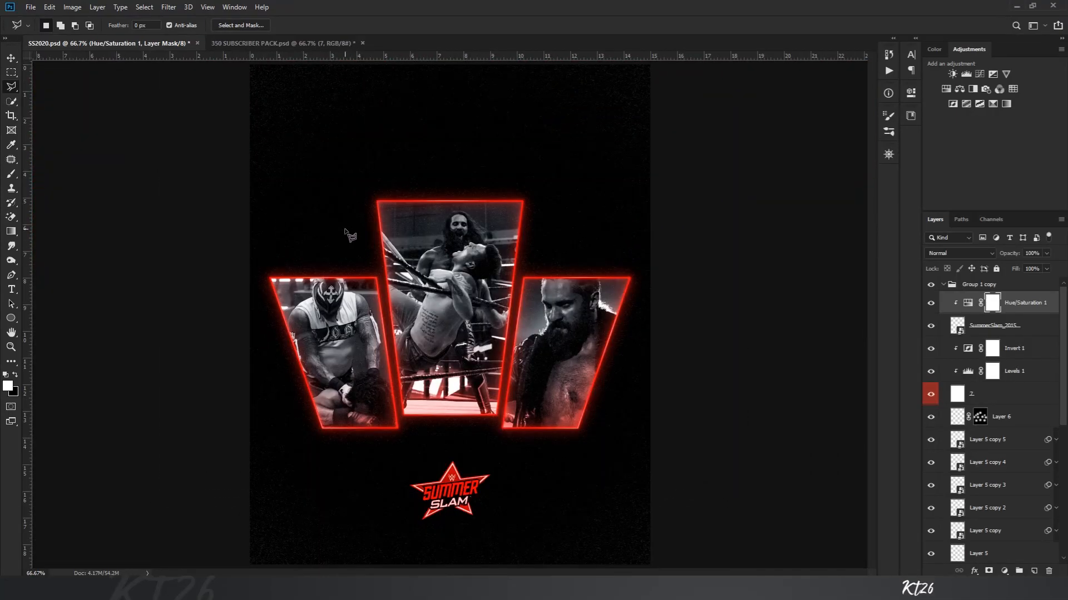
{"action": "scroll", "coordinate": [349, 236], "scroll_direction": "up", "scroll_amount": 3}
{"action": "scroll", "coordinate": [351, 214], "scroll_direction": "down", "scroll_amount": 2}
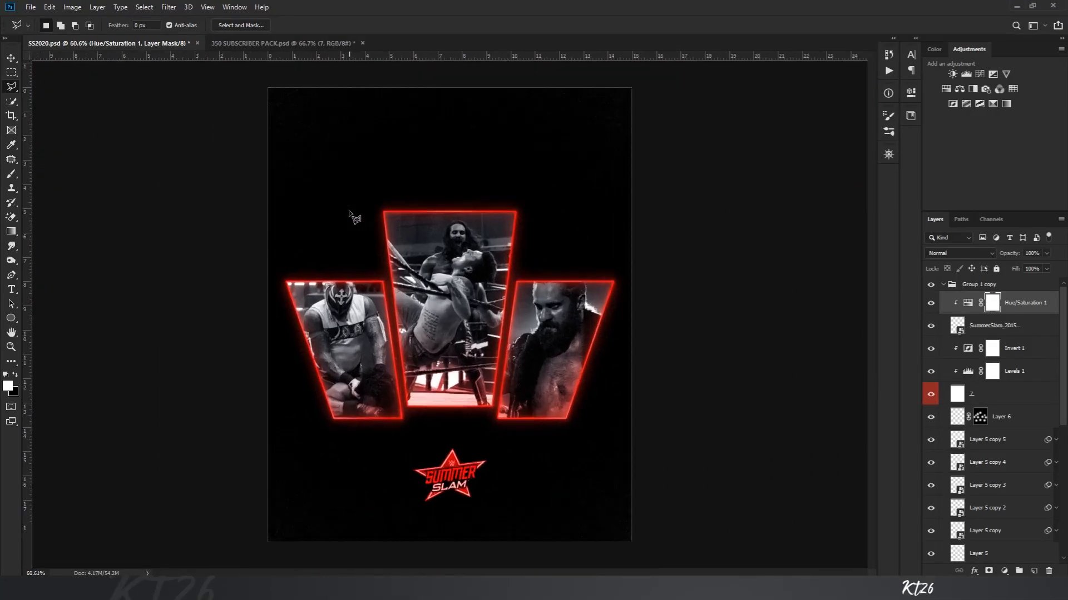
Step: Add a new empty layer and move it to the bottom of the group, directly beneath Layer 1
{"action": "scroll", "coordinate": [1029, 390], "scroll_direction": "down", "scroll_amount": 5}
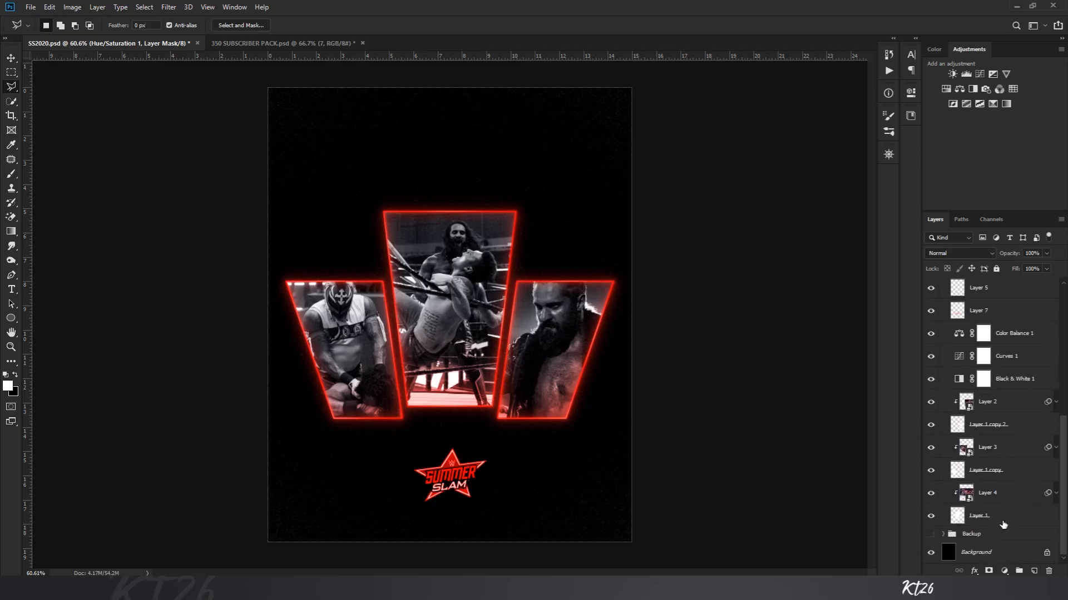
{"action": "left_click", "coordinate": [1014, 406]}
{"action": "left_click", "coordinate": [1033, 570]}
{"action": "left_click_drag", "start_coordinate": [985, 405], "coordinate": [995, 541]}
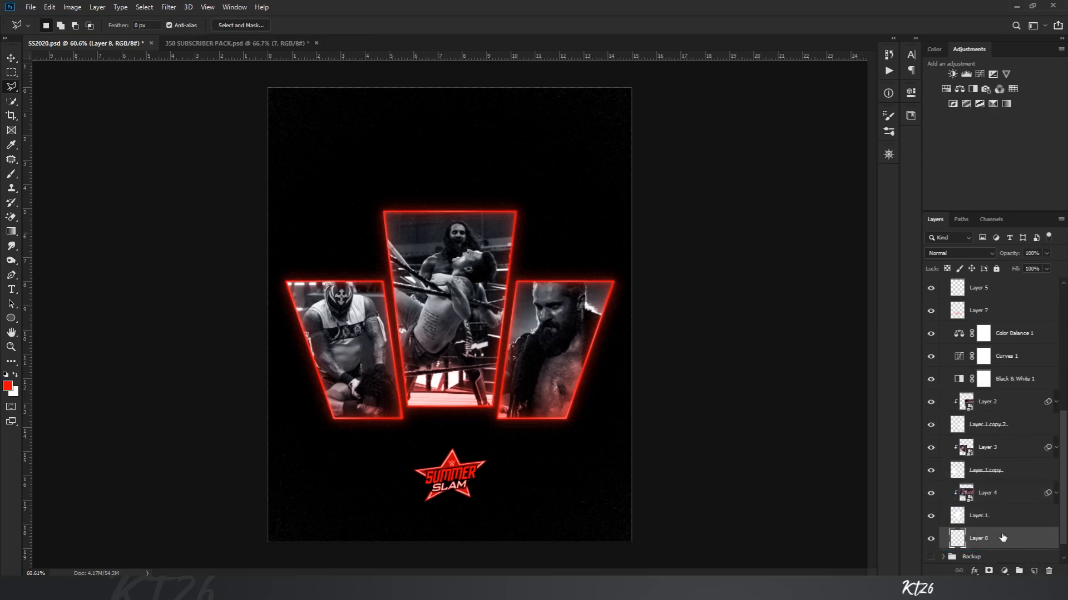
Step: Switch to 350 SUBSCRIBER PACK.psd and hide overlay 7 and the whole Overlays group
{"action": "key", "text": "b"}
{"action": "left_click", "coordinate": [266, 44]}
{"action": "left_click", "coordinate": [931, 451]}
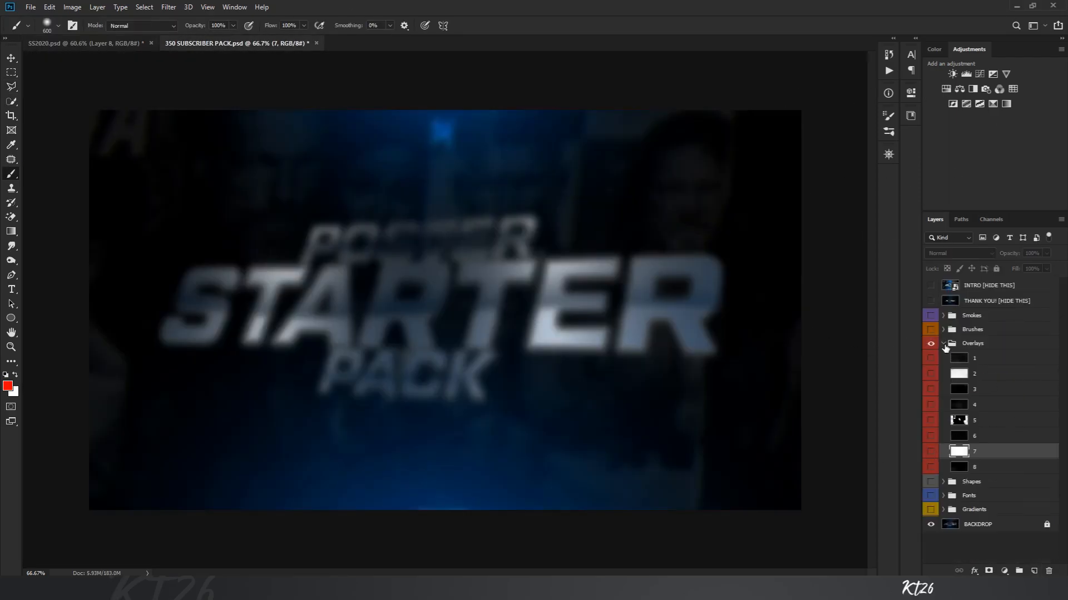
{"action": "left_click", "coordinate": [943, 344]}
{"action": "left_click", "coordinate": [931, 344]}
Step: Show SHAPE 3 in the pack's Shapes group and bring it into SS2020.psd directly beneath Layer 1
{"action": "left_click", "coordinate": [943, 357]}
{"action": "left_click", "coordinate": [978, 372]}
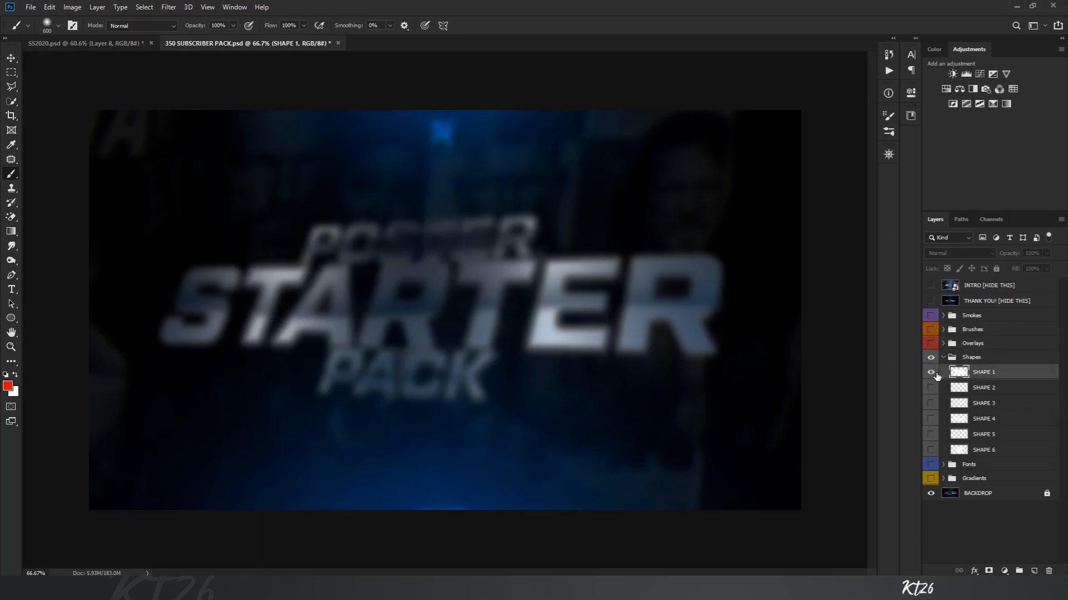
{"action": "left_click", "coordinate": [930, 404]}
{"action": "left_click", "coordinate": [982, 403]}
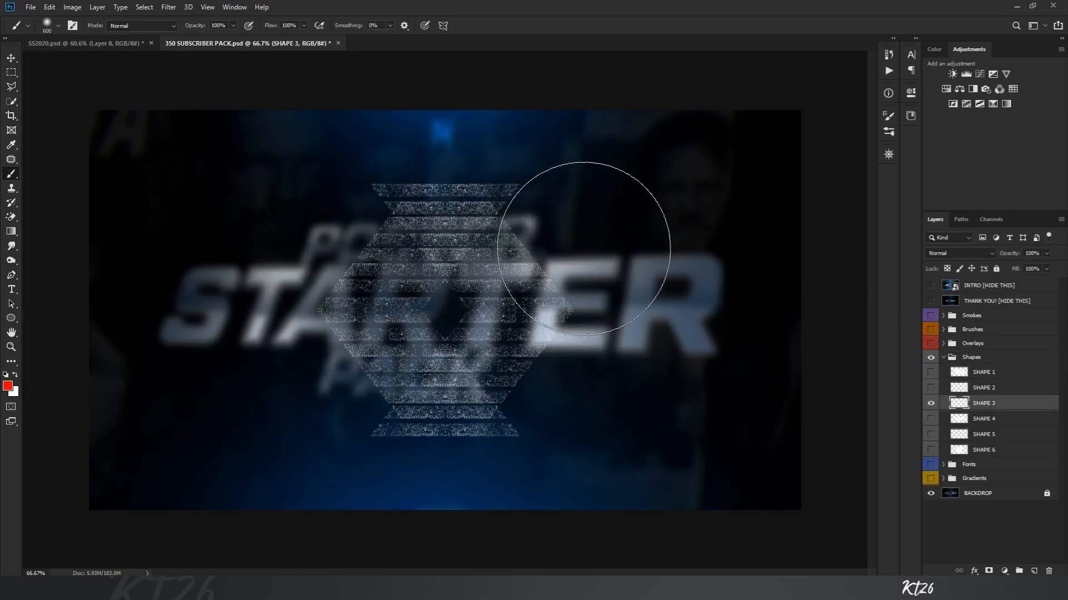
{"action": "key", "text": "v"}
{"action": "left_click_drag", "start_coordinate": [433, 194], "coordinate": [512, 199]}
Step: Centre SHAPE 3 on the poster behind the three panels and enlarge it so it extends above and below them
{"action": "key", "text": "ctrl+t"}
{"action": "left_click_drag", "start_coordinate": [559, 155], "coordinate": [504, 251]}
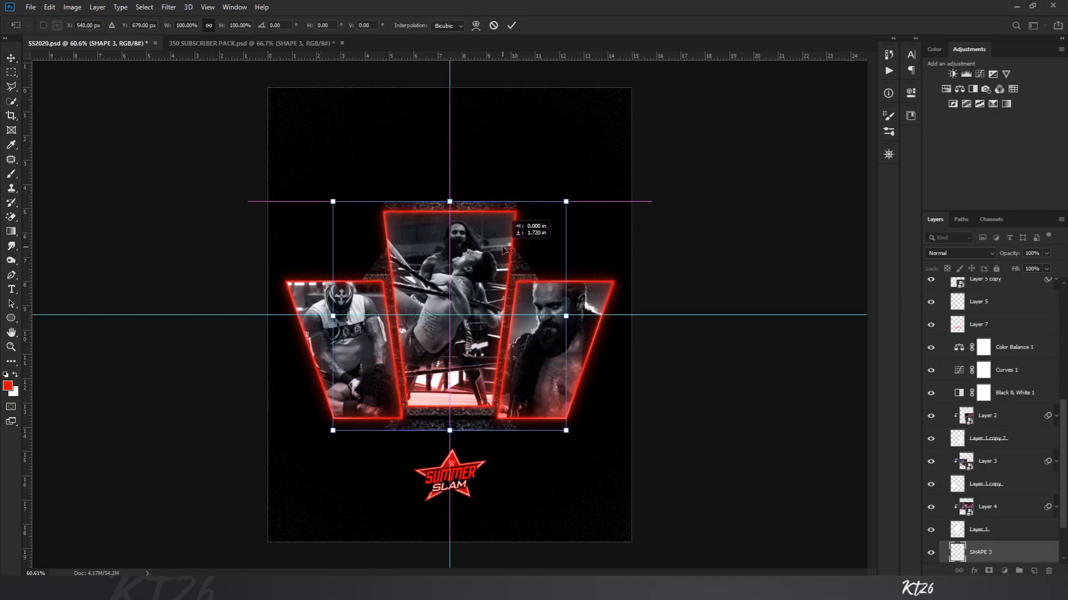
{"action": "left_click_drag", "start_coordinate": [565, 201], "coordinate": [590, 176]}
{"action": "left_click_drag", "start_coordinate": [542, 238], "coordinate": [543, 236]}
{"action": "key", "text": "Return"}
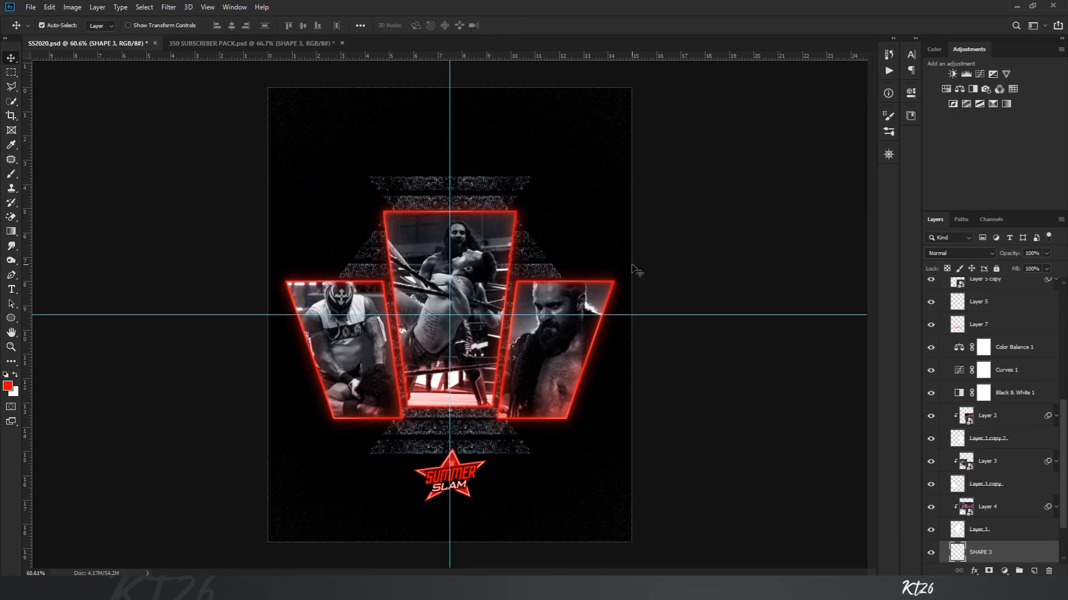
Step: Adjust the lightness of SHAPE 3 with Hue/Saturation
{"action": "key", "text": "ctrl+u"}
{"action": "left_click_drag", "start_coordinate": [893, 387], "coordinate": [918, 386]}
{"action": "key", "text": "Return"}
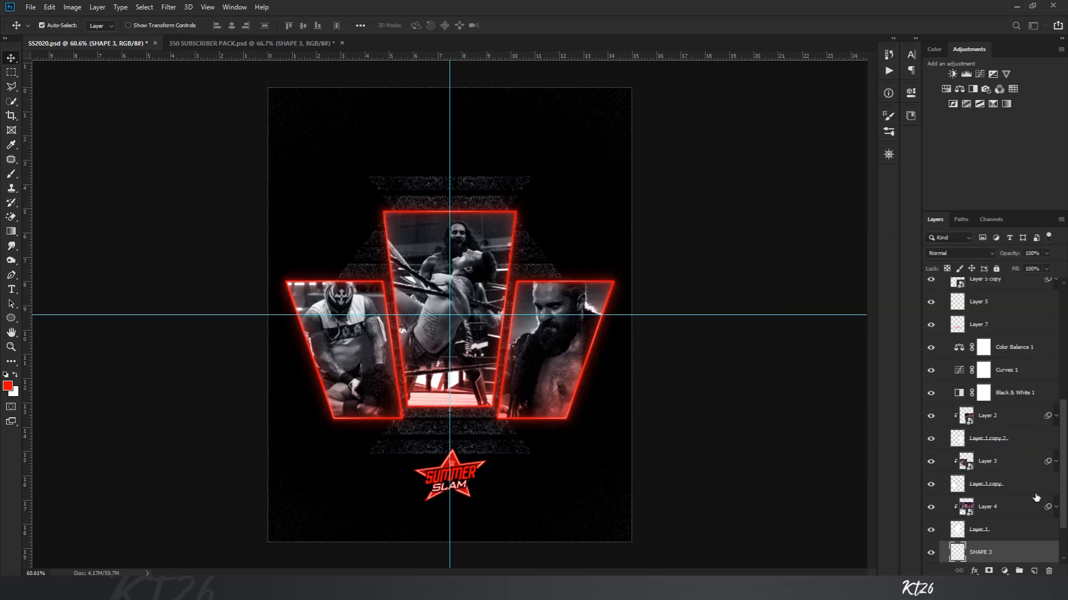
Step: Clip the Black & White, Curves and Color Balance adjustments so they affect only the Layer 2 photo
{"action": "left_click", "coordinate": [1015, 391]}
{"action": "left_click", "coordinate": [966, 404], "text": "alt"}
{"action": "left_click", "coordinate": [964, 381], "text": "alt"}
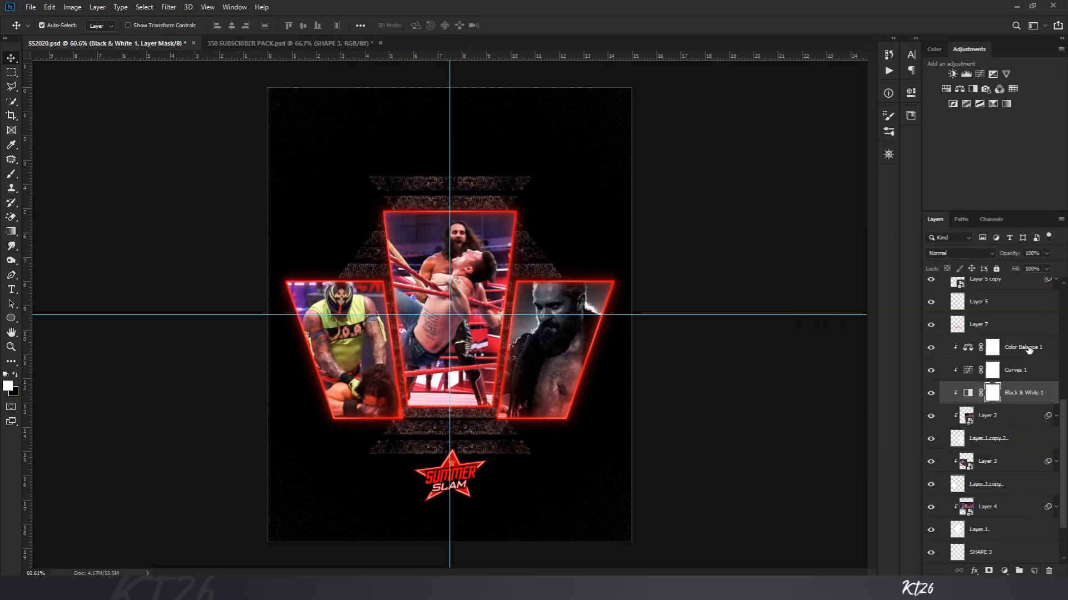
Step: Copy the three adjustments above Layer 3 and Layer 4 and clip each set to its photo
{"action": "left_click", "coordinate": [1028, 350], "text": "shift"}
{"action": "left_click_drag", "start_coordinate": [1022, 400], "coordinate": [1036, 498]}
{"action": "left_click", "coordinate": [964, 517], "text": "alt"}
{"action": "left_click", "coordinate": [963, 495], "text": "alt"}
{"action": "left_click", "coordinate": [961, 473], "text": "alt"}
{"action": "scroll", "coordinate": [1025, 461], "scroll_direction": "down", "scroll_amount": 3}
{"action": "scroll", "coordinate": [973, 492], "scroll_direction": "down", "scroll_amount": 5}
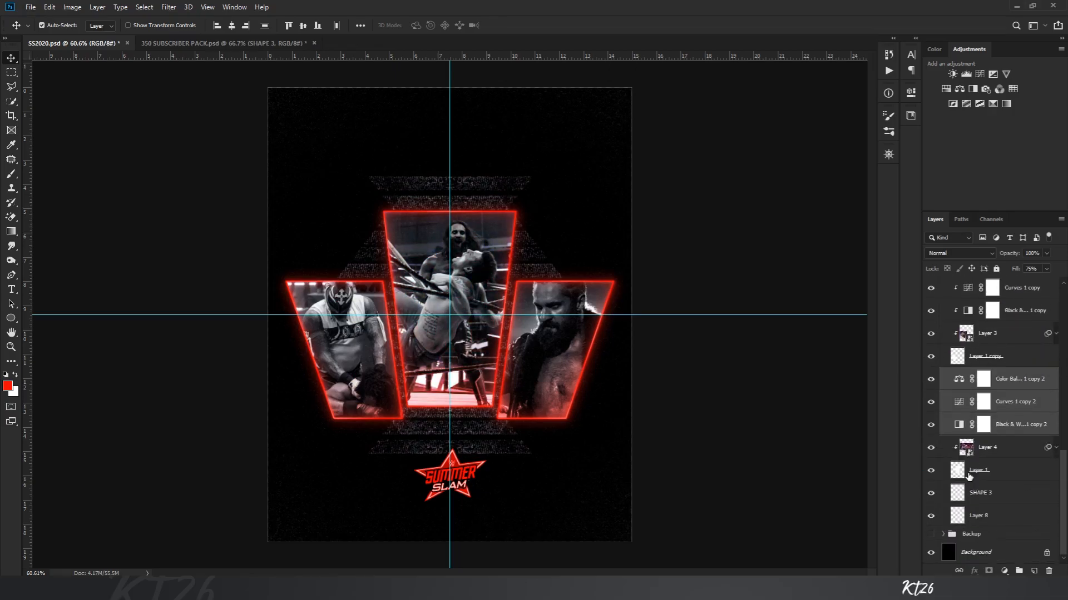
Step: Colorize SHAPE 3 red with Hue/Saturation at hue 0 and saturation 100, and reduce its lightness
{"action": "double_click", "coordinate": [930, 494]}
{"action": "left_click", "coordinate": [1008, 495]}
{"action": "key", "text": "ctrl+u"}
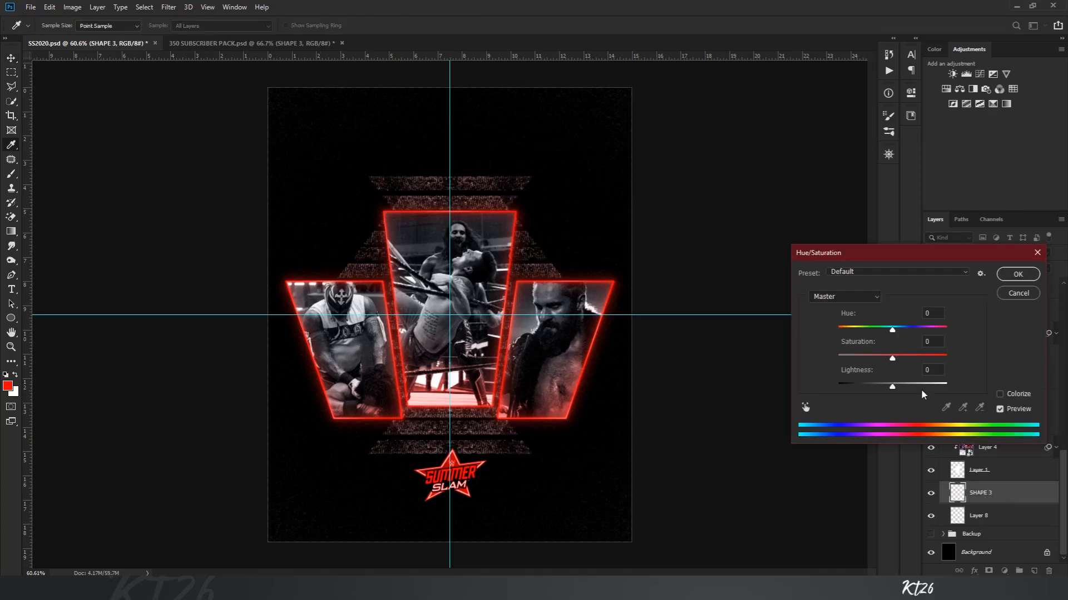
{"action": "left_click_drag", "start_coordinate": [892, 386], "coordinate": [872, 387]}
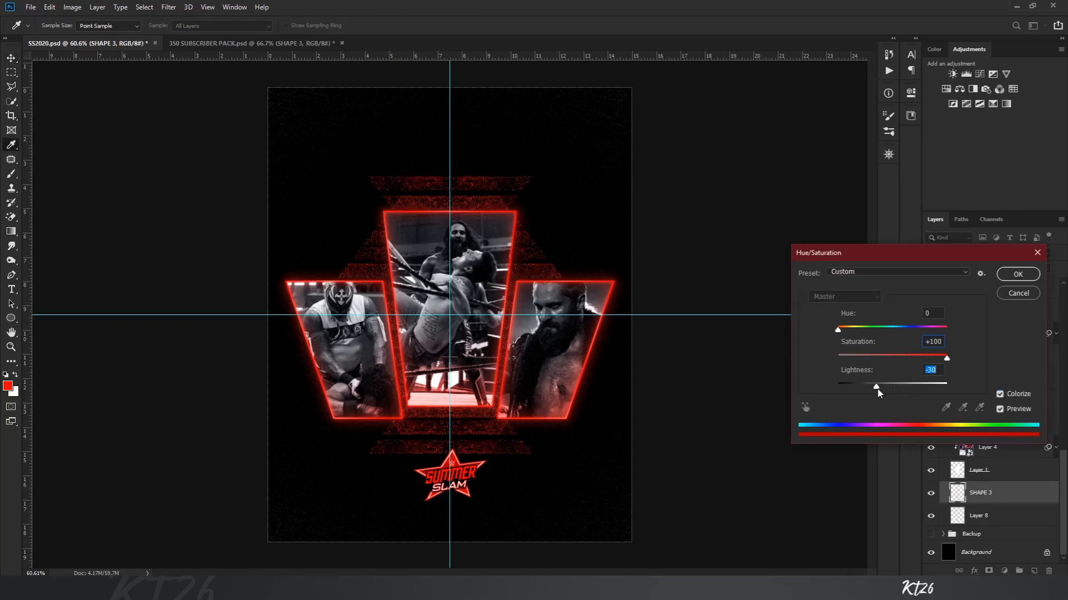
{"action": "left_click", "coordinate": [1019, 277]}
Step: Duplicate the red SHAPE 3, scale the copy down and place it half off the poster's upper-left corner
{"action": "key", "text": "ctrl+j"}
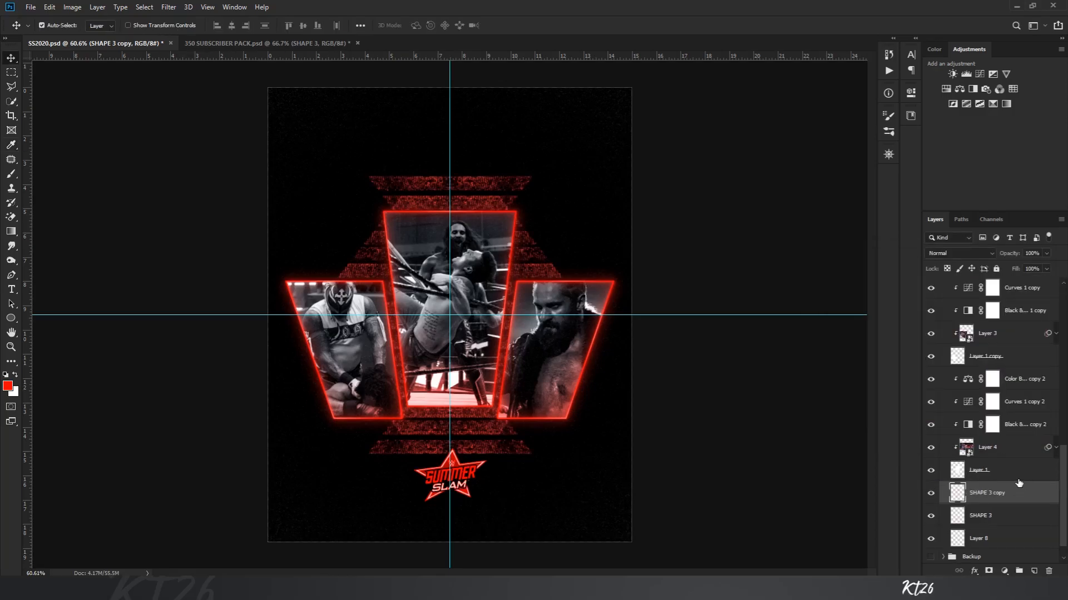
{"action": "key", "text": "ctrl+t"}
{"action": "left_click_drag", "start_coordinate": [548, 265], "coordinate": [464, 182]}
{"action": "left_click_drag", "start_coordinate": [508, 94], "coordinate": [451, 149]}
{"action": "left_click_drag", "start_coordinate": [415, 216], "coordinate": [669, 135]}
{"action": "key", "text": "Return"}
Step: Duplicate the smaller shape, mirror its placement at the poster's upper-right corner and hide the guides
{"action": "key", "text": "ctrl+j"}
{"action": "key", "text": "ctrl+t"}
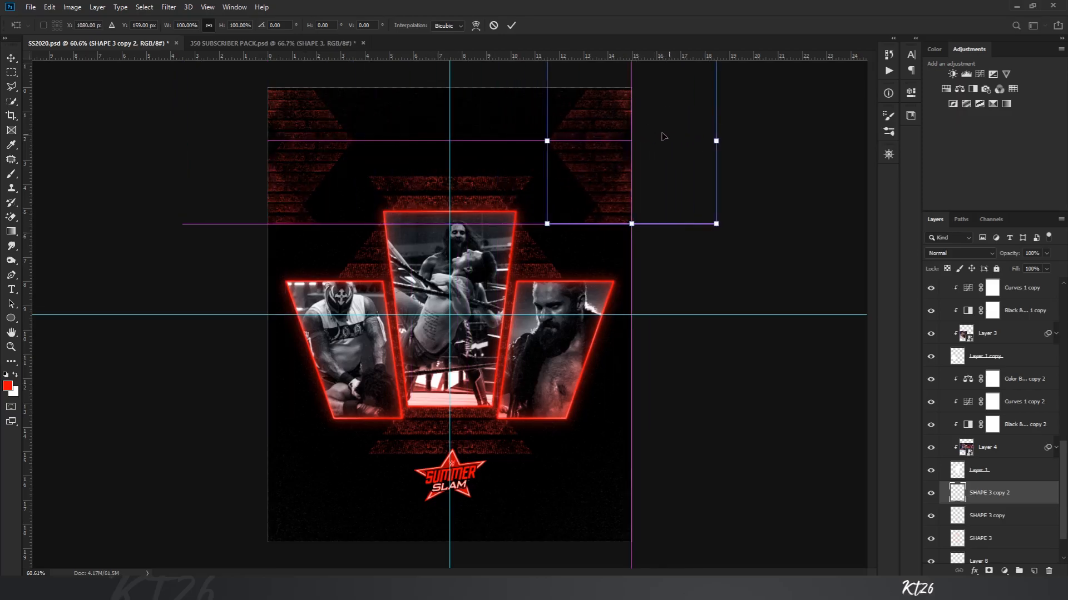
{"action": "key", "text": "Return"}
{"action": "key", "text": "ctrl+minus"}
{"action": "key", "text": "ctrl+semicolon"}
{"action": "key", "text": "ctrl+plus"}
{"action": "key", "text": "ctrl+plus"}
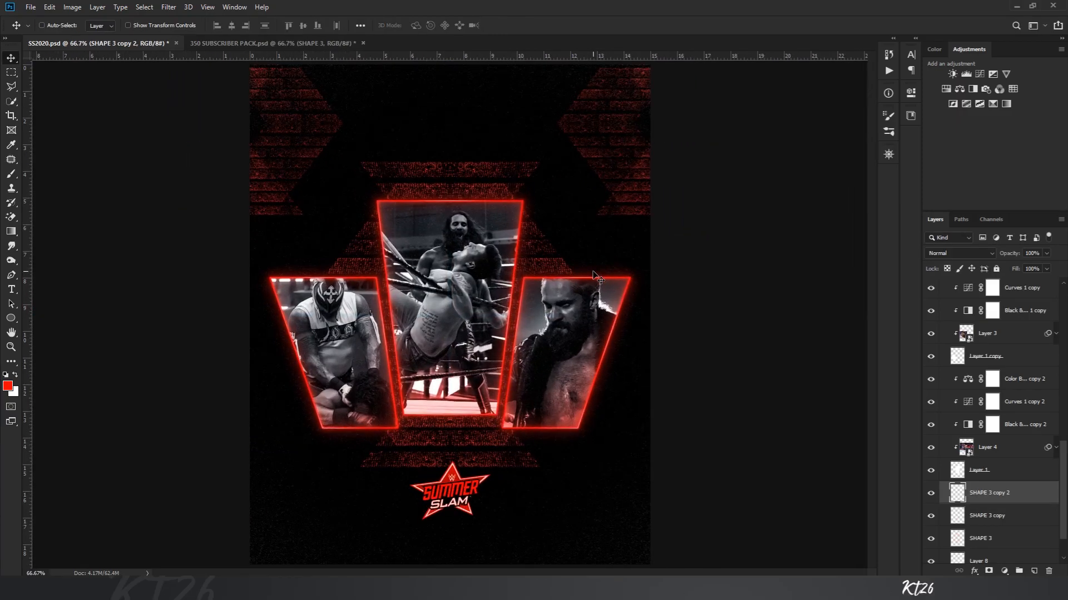
{"action": "key", "text": "ctrl+minus"}
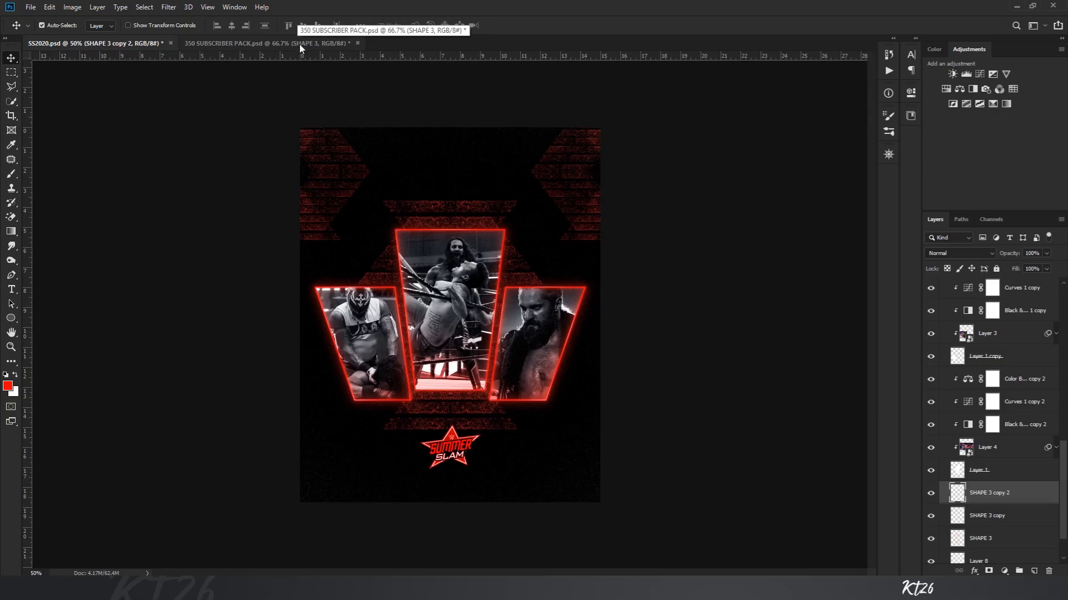
Step: Hide SHAPE 3 in 350 SUBSCRIBER PACK.psd, show SHAPE 5 and bring it into SS2020.psd beneath Layer 1
{"action": "left_click", "coordinate": [365, 48]}
{"action": "left_click", "coordinate": [930, 403]}
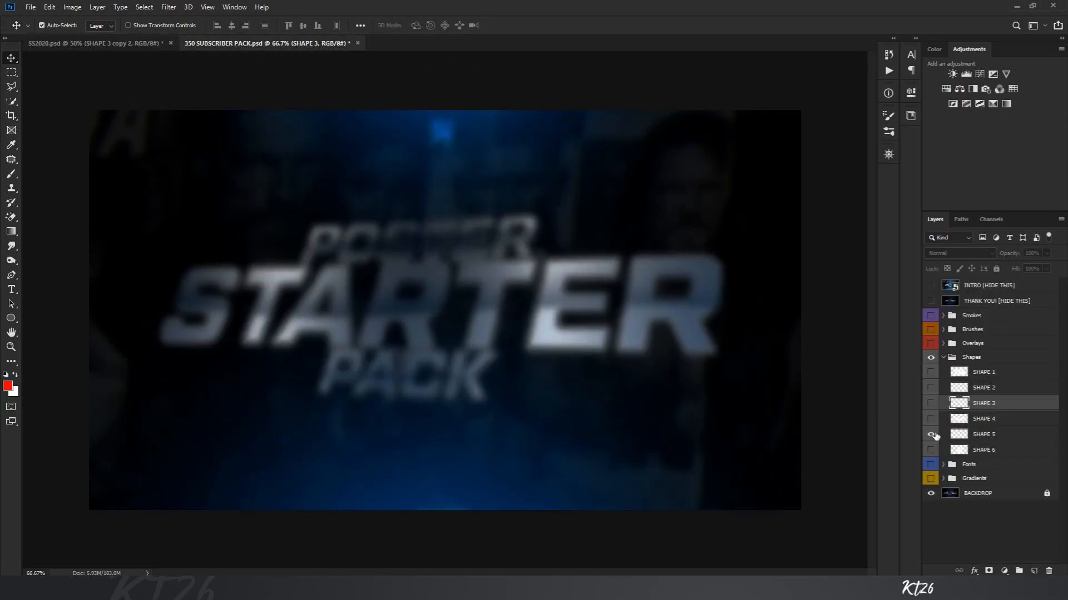
{"action": "left_click", "coordinate": [931, 435]}
{"action": "left_click", "coordinate": [991, 438]}
{"action": "left_click_drag", "start_coordinate": [522, 199], "coordinate": [462, 248]}
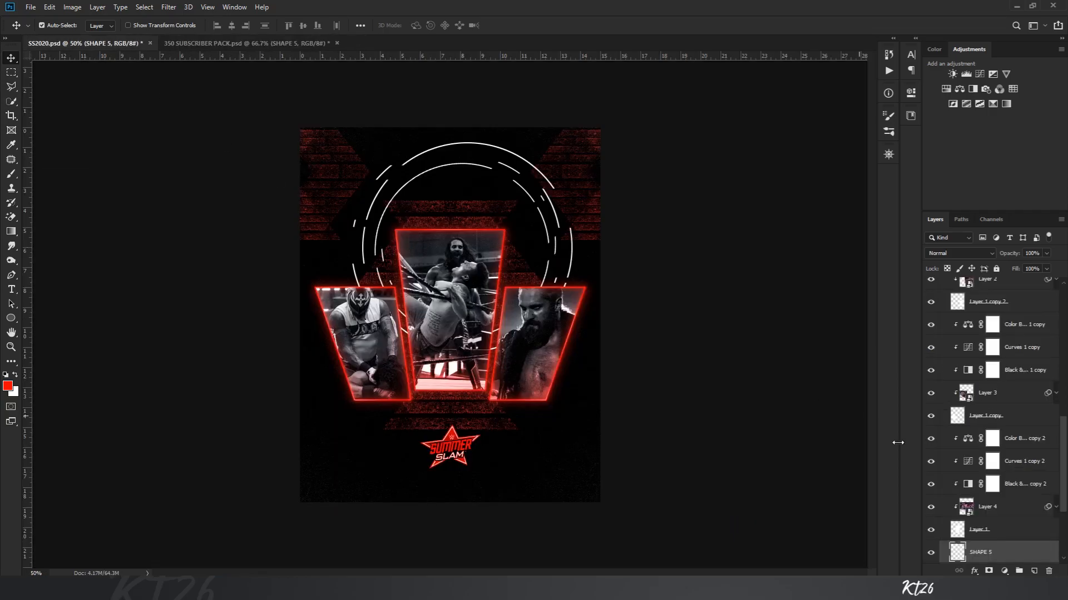
Step: Transform the SHAPE 5 circles, scaling them down and centring them behind the wrestler panels
{"action": "key", "text": "ctrl+t"}
{"action": "left_click_drag", "start_coordinate": [521, 199], "coordinate": [481, 260]}
{"action": "right_click", "coordinate": [489, 304]}
{"action": "left_click", "coordinate": [517, 453]}
{"action": "left_click_drag", "start_coordinate": [560, 200], "coordinate": [542, 215]}
{"action": "mouse_move", "coordinate": [516, 266]}
{"action": "left_mouse_down"}
{"action": "mouse_move", "coordinate": [516, 284]}
{"action": "mouse_move", "coordinate": [515, 274]}
{"action": "left_mouse_up"}
{"action": "key", "text": "Return"}
{"action": "scroll", "coordinate": [525, 303], "scroll_direction": "up", "scroll_amount": 1}
{"action": "key", "text": "ctrl+t"}
{"action": "key", "text": "Return"}
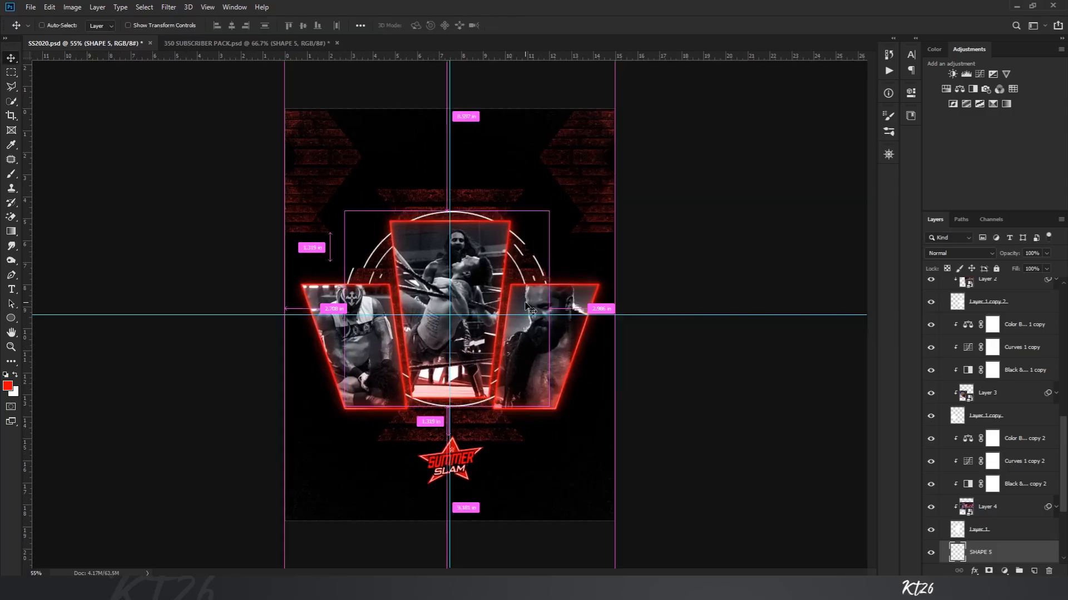
{"action": "scroll", "coordinate": [526, 304], "scroll_direction": "up", "scroll_amount": 1}
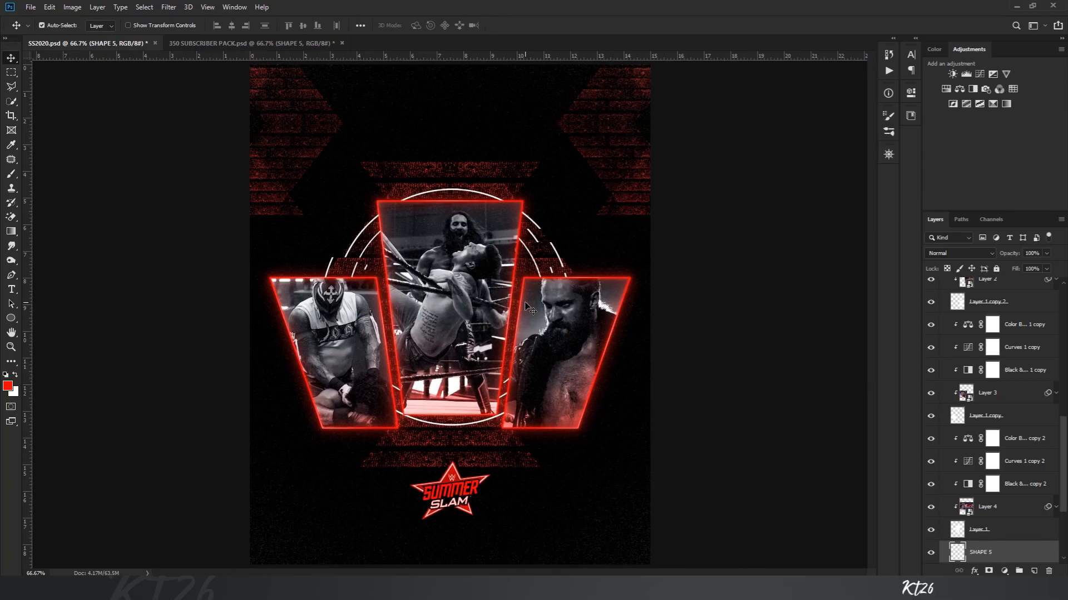
{"action": "key", "text": "ctrl+minus"}
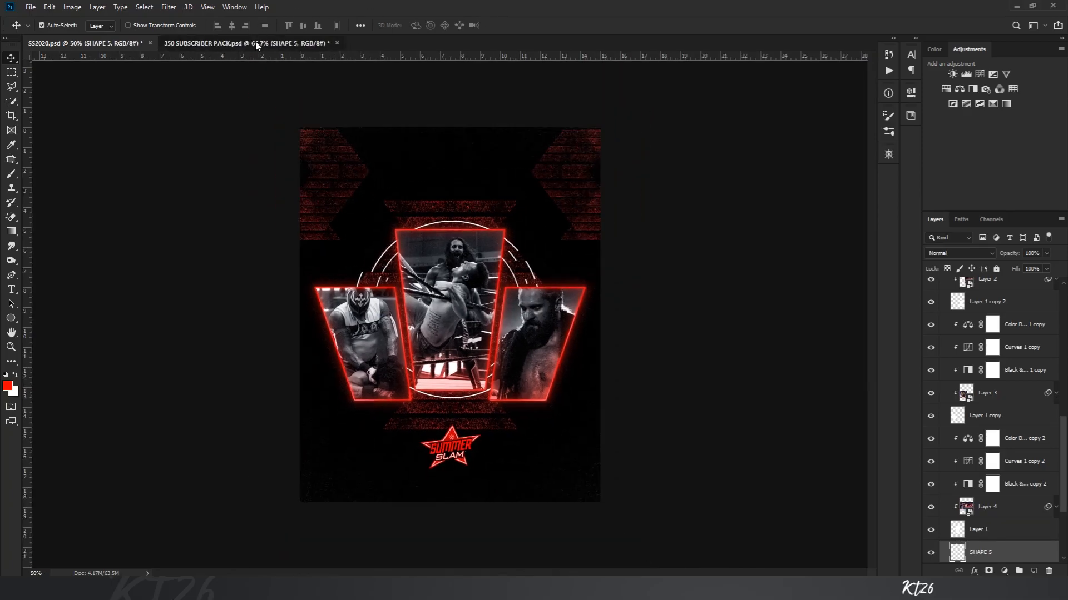
Step: Hide the Shapes group in 350 SUBSCRIBER PACK.psd and look over the samples in the Fonts group
{"action": "left_click", "coordinate": [258, 43]}
{"action": "left_click", "coordinate": [931, 357]}
{"action": "left_click", "coordinate": [943, 357]}
{"action": "left_click", "coordinate": [931, 371]}
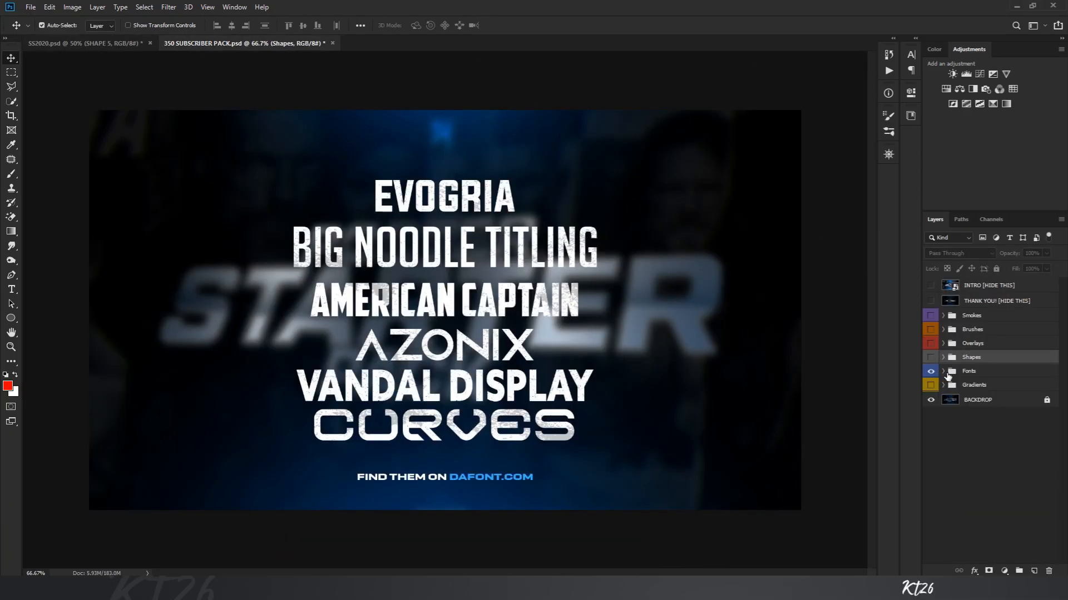
{"action": "left_click", "coordinate": [947, 373]}
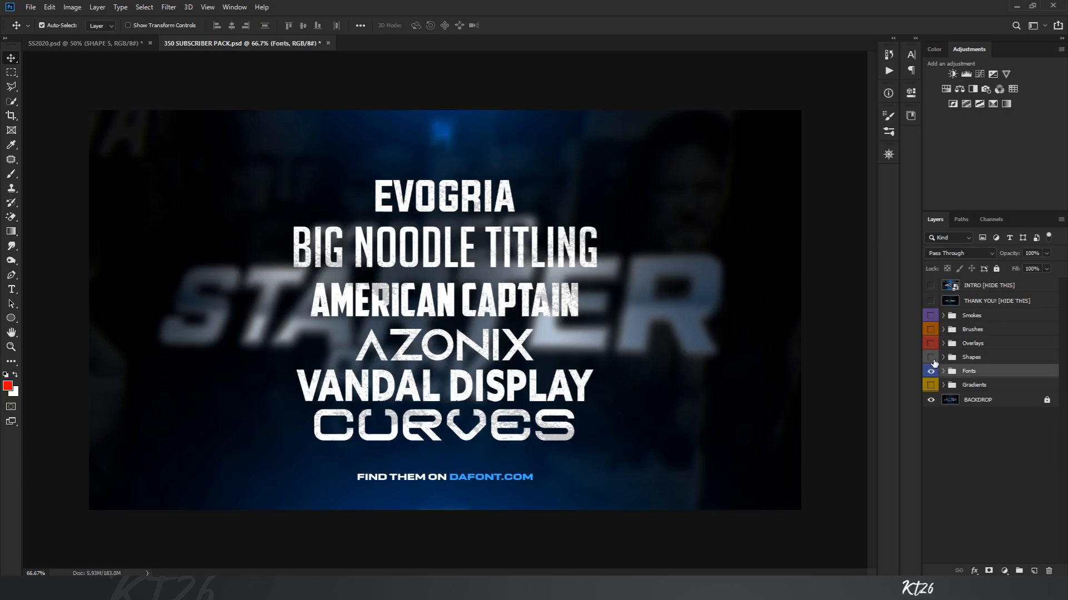
{"action": "left_click", "coordinate": [931, 370]}
Step: Preview the smokes in the pack's Smokes group and bring SMOKE 4 into the SS2020.psd poster
{"action": "left_click", "coordinate": [942, 318]}
{"action": "left_click", "coordinate": [931, 335]}
{"action": "left_click", "coordinate": [931, 334]}
{"action": "left_click", "coordinate": [931, 345]}
{"action": "left_click", "coordinate": [930, 345]}
{"action": "left_click", "coordinate": [931, 362]}
{"action": "left_click", "coordinate": [931, 363]}
{"action": "left_click", "coordinate": [930, 378]}
{"action": "left_click_drag", "start_coordinate": [1005, 379], "coordinate": [509, 273]}
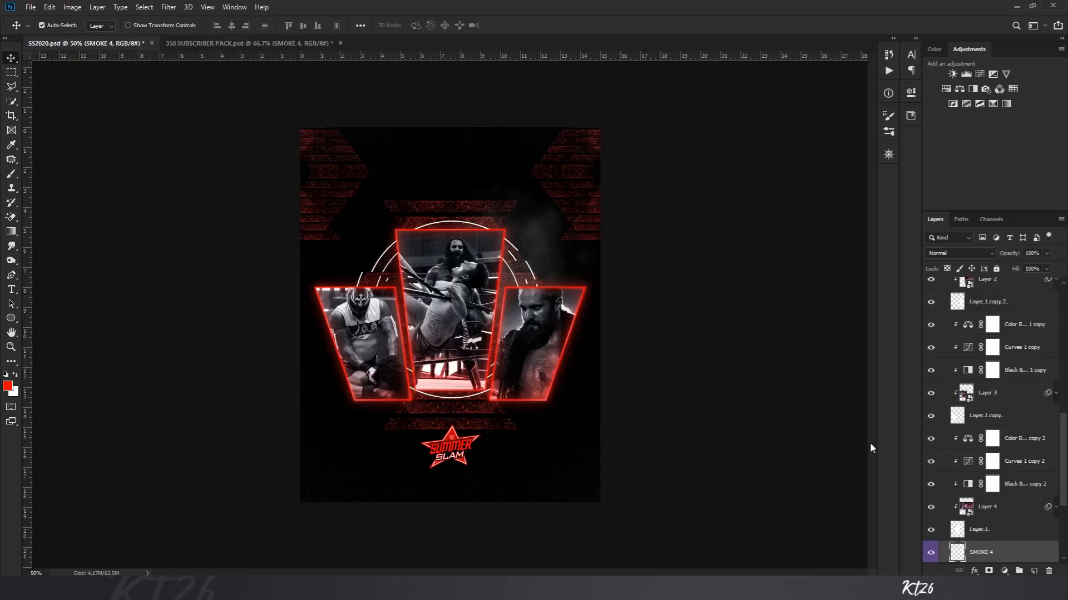
Step: Move SMOKE 4 directly beneath Layer 7 and position it along the bottom of the poster
{"action": "left_click_drag", "start_coordinate": [982, 542], "coordinate": [975, 421]}
{"action": "key", "text": "ctrl+t"}
{"action": "left_click_drag", "start_coordinate": [542, 267], "coordinate": [486, 329]}
{"action": "key", "text": "Return"}
Step: Duplicate SMOKE 4 beneath the original and position the copy along the poster's bottom edge
{"action": "scroll", "coordinate": [487, 330], "scroll_direction": "down", "scroll_amount": 3}
{"action": "left_click_drag", "start_coordinate": [993, 426], "coordinate": [993, 435]}
{"action": "left_click_drag", "start_coordinate": [430, 289], "coordinate": [519, 412]}
{"action": "key", "text": "Return"}
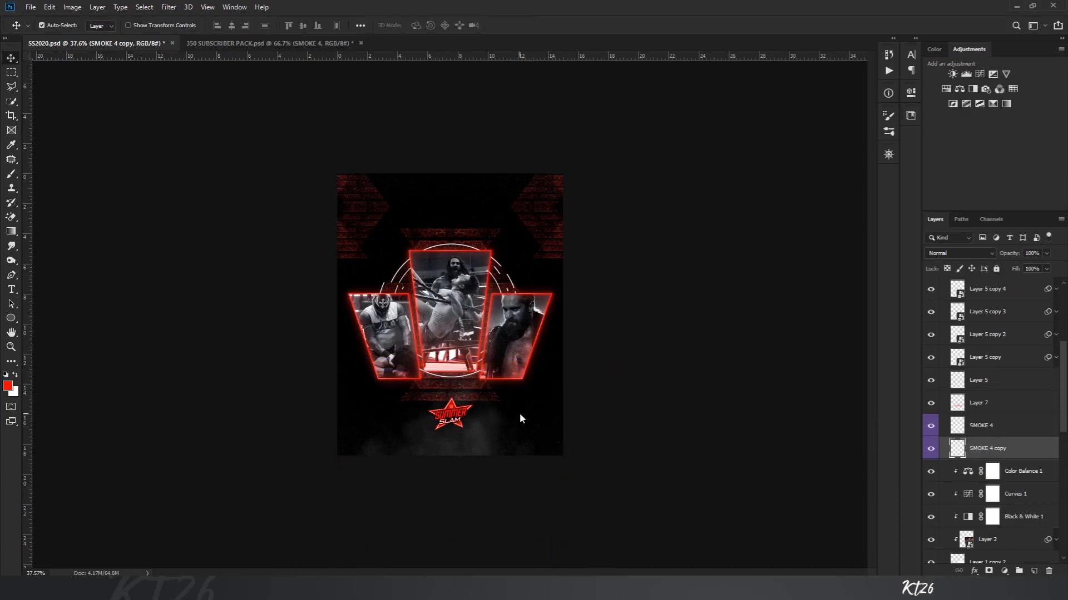
Step: Colorize SMOKE 4 copy red with Hue/Saturation, saturation 100 and lightness -34
{"action": "key", "text": "ctrl+u"}
{"action": "left_click", "coordinate": [999, 395]}
{"action": "left_click_drag", "start_coordinate": [866, 358], "coordinate": [1016, 360]}
{"action": "left_click_drag", "start_coordinate": [893, 387], "coordinate": [875, 388]}
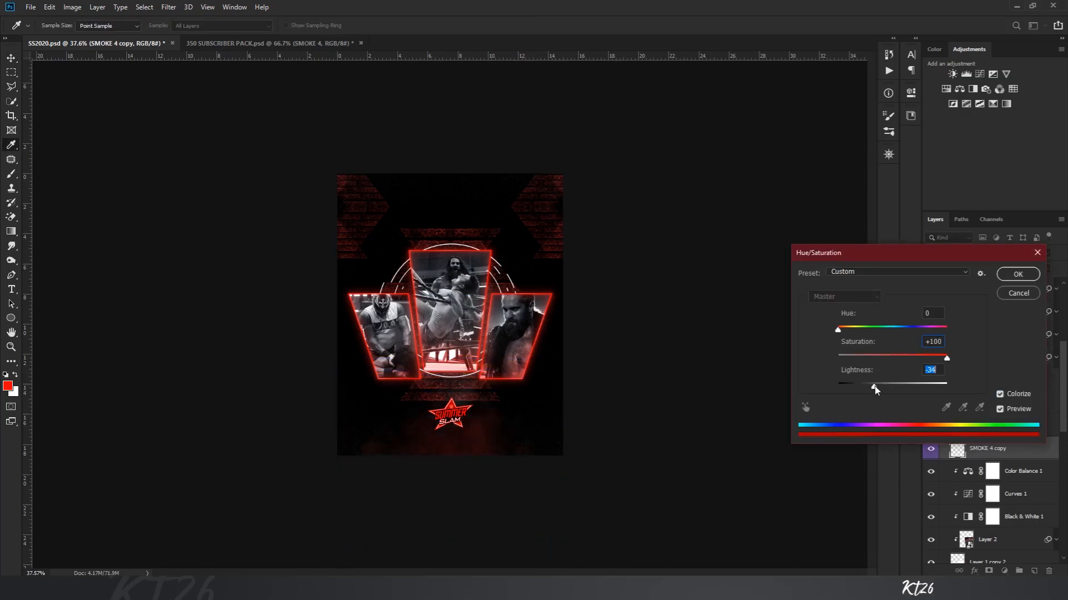
{"action": "left_click", "coordinate": [1018, 274]}
Step: Colorize the original SMOKE 4 red with Hue/Saturation, saturation 100 and lightness -26
{"action": "left_click", "coordinate": [1010, 428]}
{"action": "key", "text": "ctrl+u"}
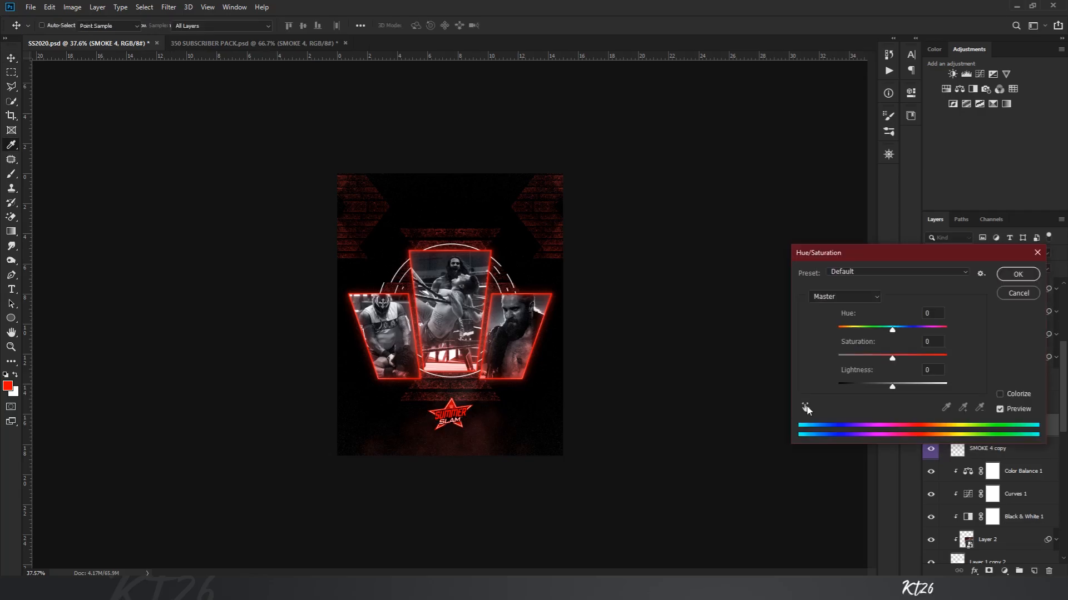
{"action": "left_click", "coordinate": [999, 395]}
{"action": "left_click_drag", "start_coordinate": [865, 358], "coordinate": [959, 362]}
{"action": "left_click_drag", "start_coordinate": [892, 386], "coordinate": [879, 390]}
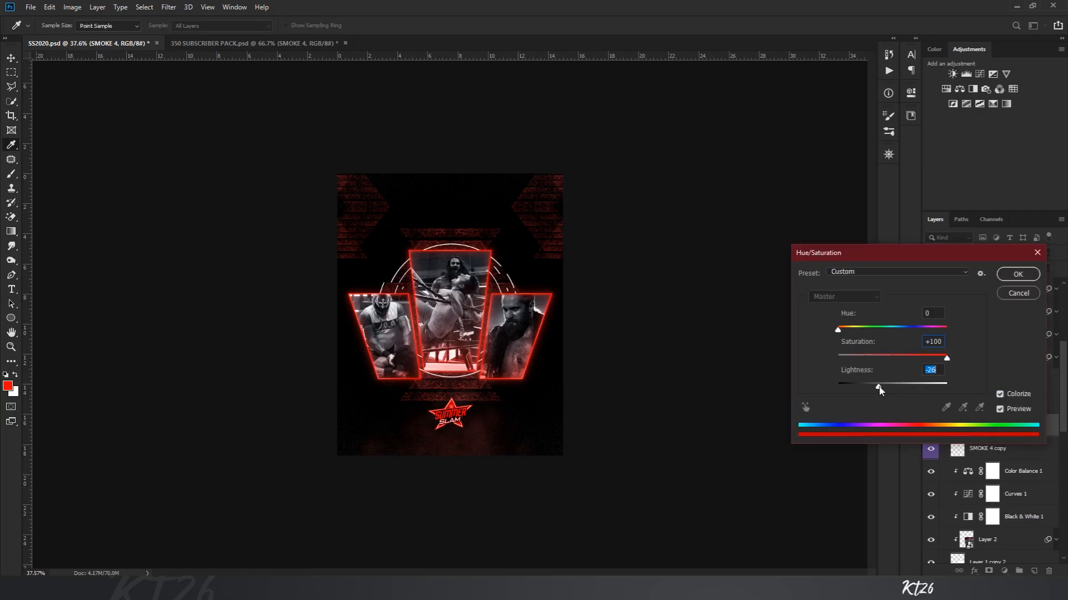
{"action": "left_click", "coordinate": [1018, 274]}
Step: Set the blend mode of SMOKE 4 to Screen
{"action": "left_click", "coordinate": [975, 253]}
{"action": "left_click", "coordinate": [945, 342]}
{"action": "key", "text": "ctrl+plus"}
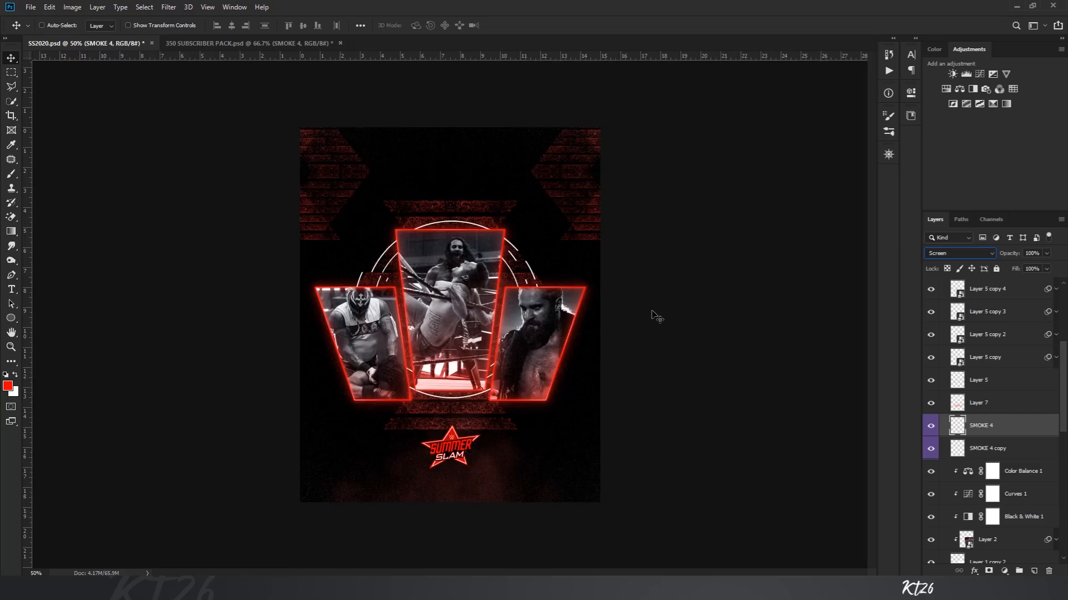
Step: Scale SMOKE 4 down and reposition it over the wrestler panels
{"action": "key", "text": "ctrl+plus"}
{"action": "key", "text": "ctrl+t"}
{"action": "left_click_drag", "start_coordinate": [617, 190], "coordinate": [572, 231]}
{"action": "left_click_drag", "start_coordinate": [543, 266], "coordinate": [476, 314]}
{"action": "left_click_drag", "start_coordinate": [504, 281], "coordinate": [462, 322]}
{"action": "left_click_drag", "start_coordinate": [411, 372], "coordinate": [467, 191]}
{"action": "key", "text": "Return"}
Step: Duplicate the small smoke twice and position the copies over the other panels
{"action": "key", "text": "ctrl+j"}
{"action": "key", "text": "ctrl+t"}
{"action": "key", "text": "Return"}
{"action": "key", "text": "ctrl+j"}
{"action": "key", "text": "ctrl+t"}
{"action": "key", "text": "Return"}
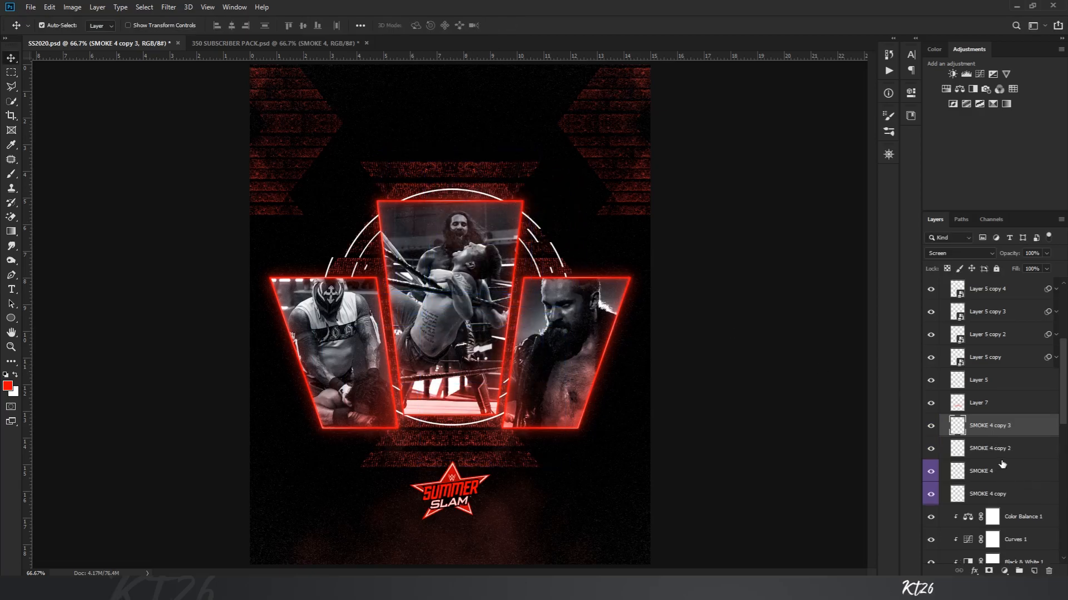
Step: Compare the smoke layers by toggling their visibility, and duplicate SMOKE 4 and SMOKE 4 copy 2 to intensify them
{"action": "scroll", "coordinate": [951, 437], "scroll_direction": "down", "scroll_amount": 1}
{"action": "mouse_move", "coordinate": [932, 433]}
{"action": "left_mouse_down"}
{"action": "mouse_move", "coordinate": [928, 414]}
{"action": "mouse_move", "coordinate": [929, 481]}
{"action": "mouse_move", "coordinate": [931, 436]}
{"action": "left_mouse_up"}
{"action": "left_click", "coordinate": [929, 418]}
{"action": "left_click", "coordinate": [930, 418]}
{"action": "left_click", "coordinate": [933, 483]}
{"action": "left_click", "coordinate": [932, 483]}
{"action": "left_click", "coordinate": [996, 458]}
{"action": "left_click", "coordinate": [1000, 439], "text": "ctrl"}
{"action": "key", "text": "ctrl+j"}
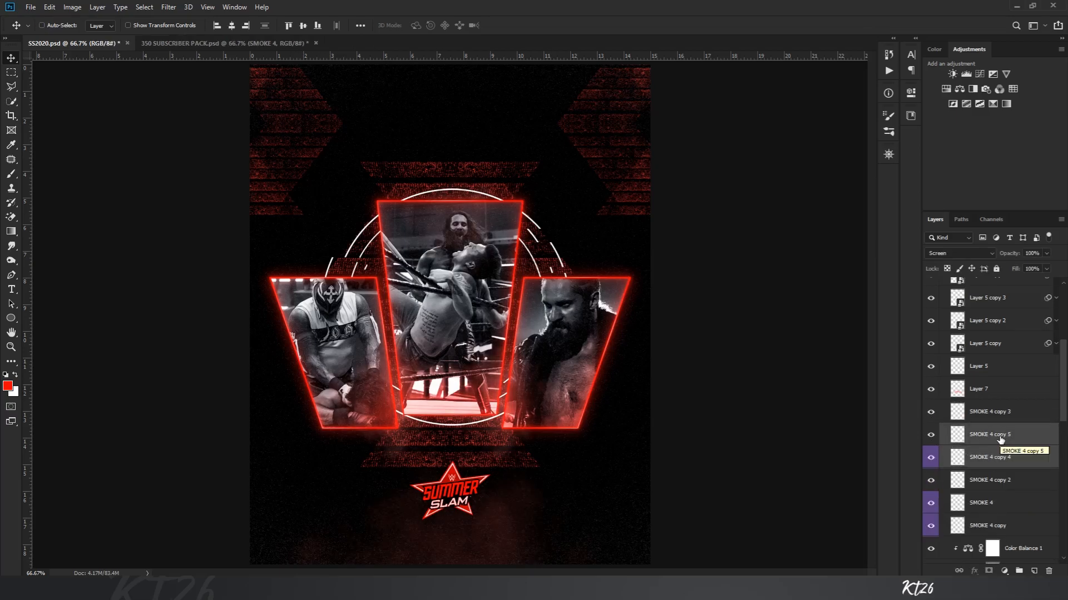
{"action": "key", "text": "ctrl+minus"}
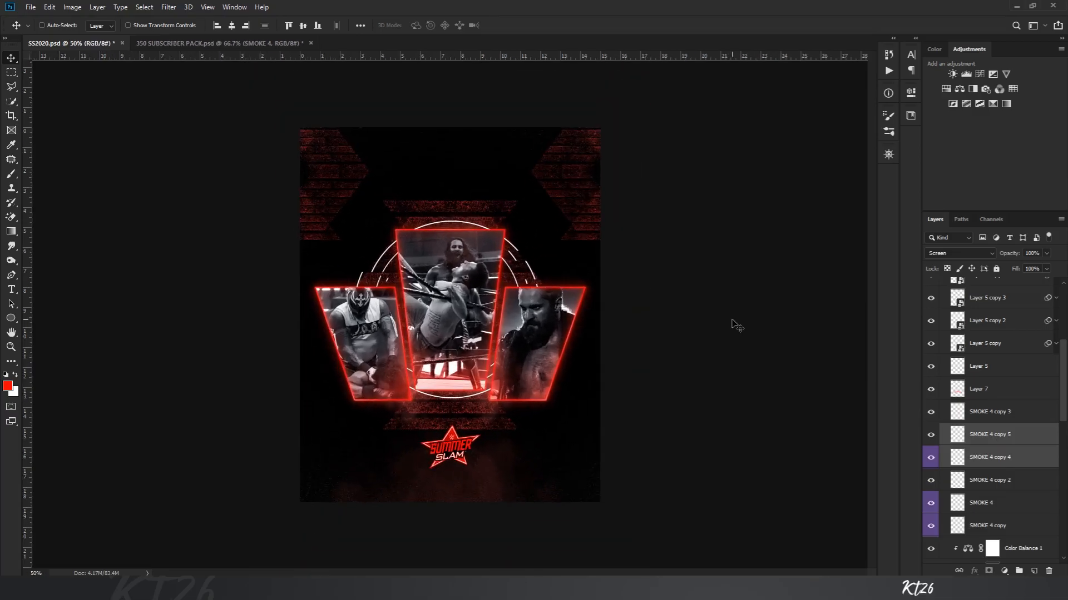
{"action": "key", "text": "ctrl+plus"}
{"action": "key", "text": "ctrl+minus"}
{"action": "key", "text": "ctrl+plus"}
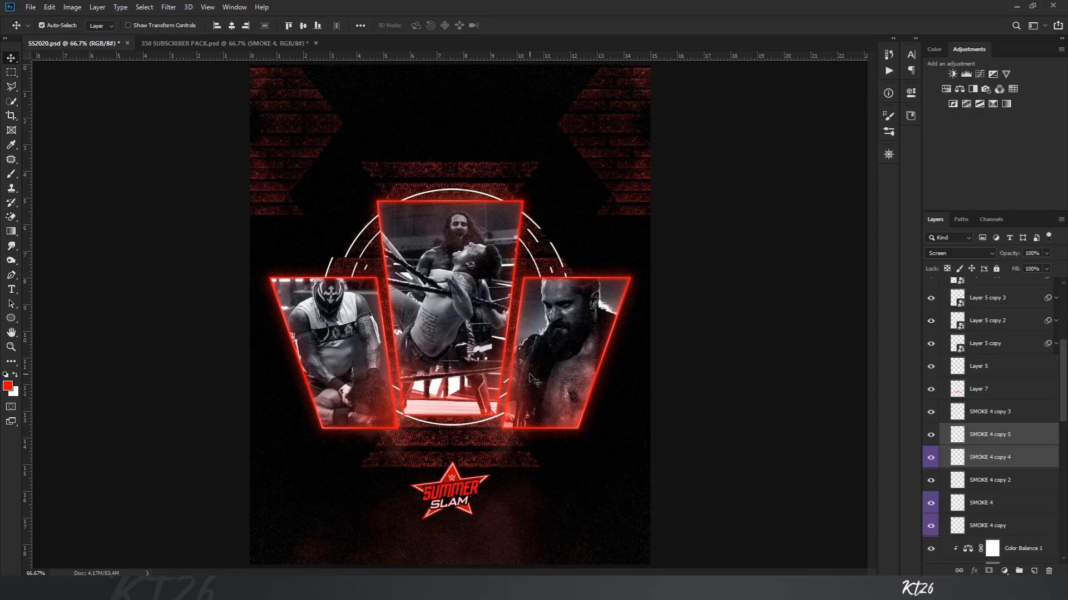
Step: Add the centered white text DOMINIK MYSTERIO VS SETH ROLLINS in the Evogria font above the wrestler panels
{"action": "key", "text": "ctrl+plus"}
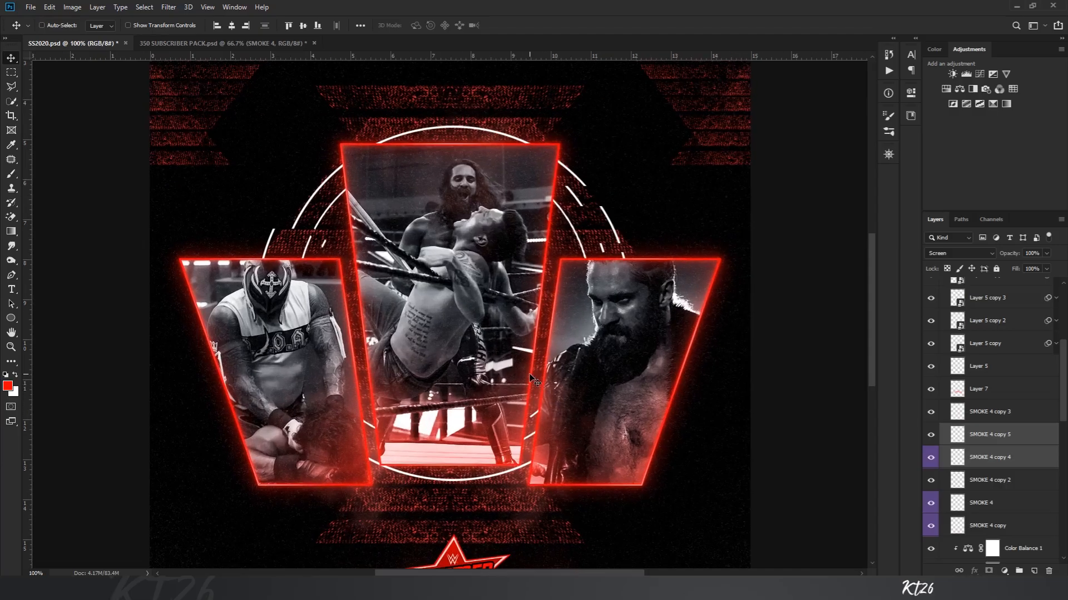
{"action": "left_click_drag", "start_coordinate": [478, 265], "coordinate": [497, 535]}
{"action": "key", "text": "ctrl+semicolon"}
{"action": "key", "text": "t"}
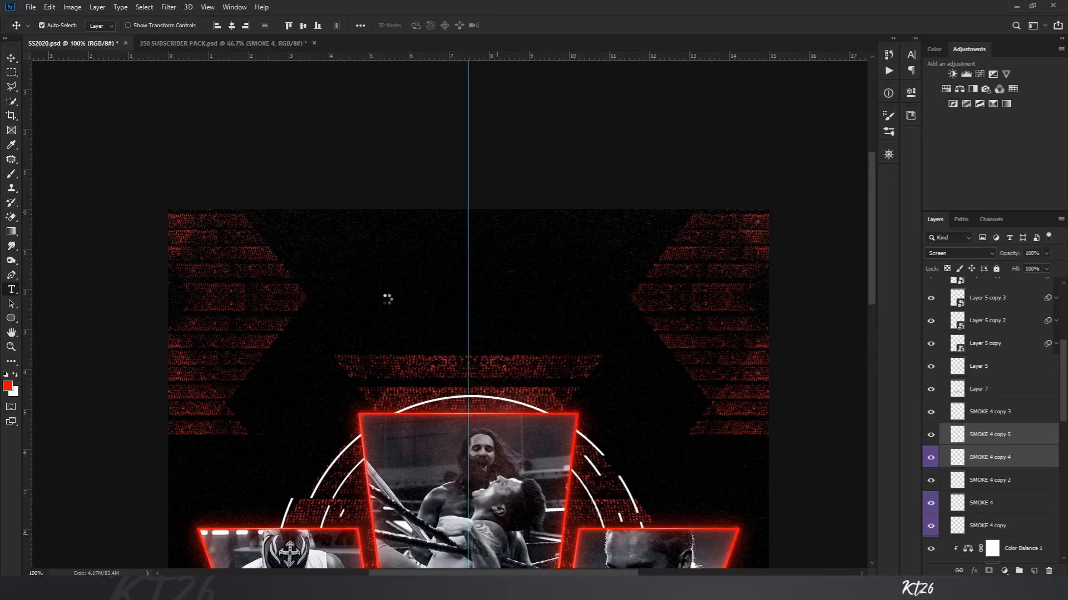
{"action": "left_click", "coordinate": [426, 28]}
{"action": "left_click", "coordinate": [584, 266]}
{"action": "left_click", "coordinate": [831, 261]}
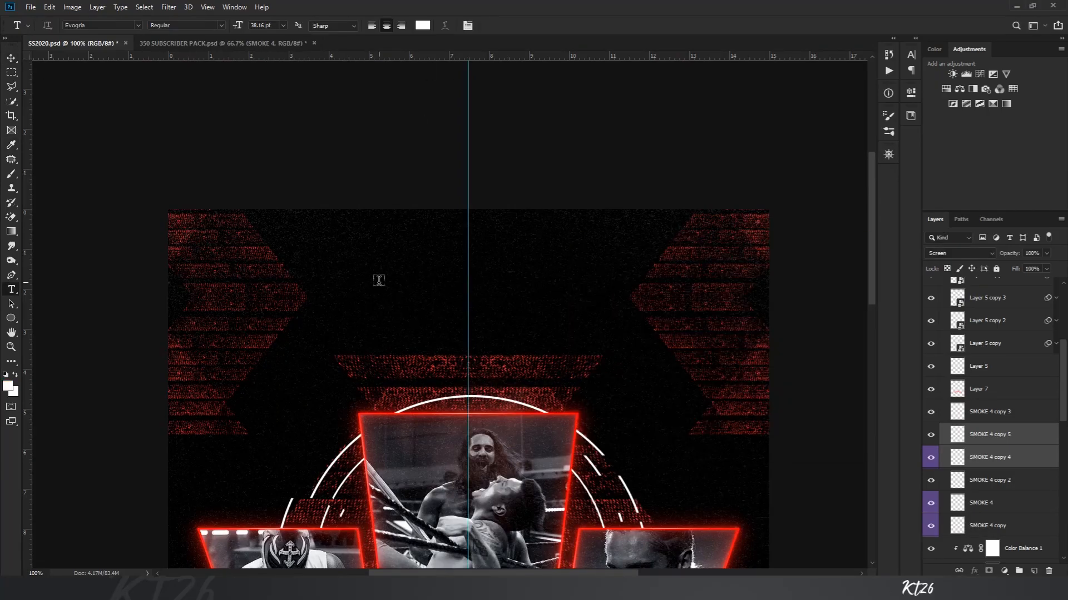
{"action": "left_click", "coordinate": [379, 281]}
{"action": "type", "text": "DOMINIK MY"}
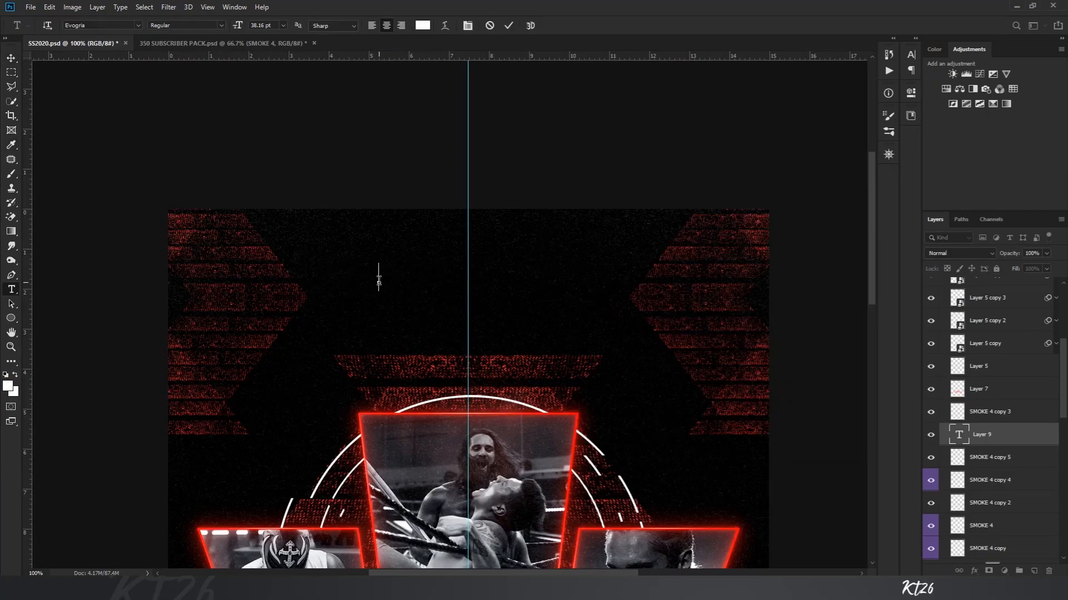
{"action": "type", "text": "STERI"}
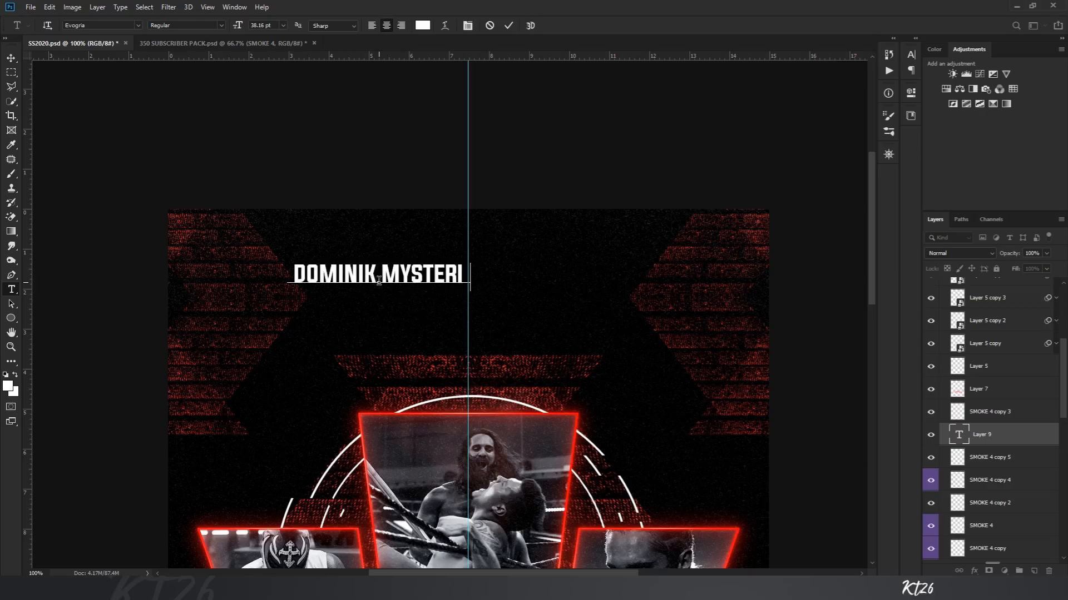
{"action": "type", "text": "O VS SETH ROLLINS"}
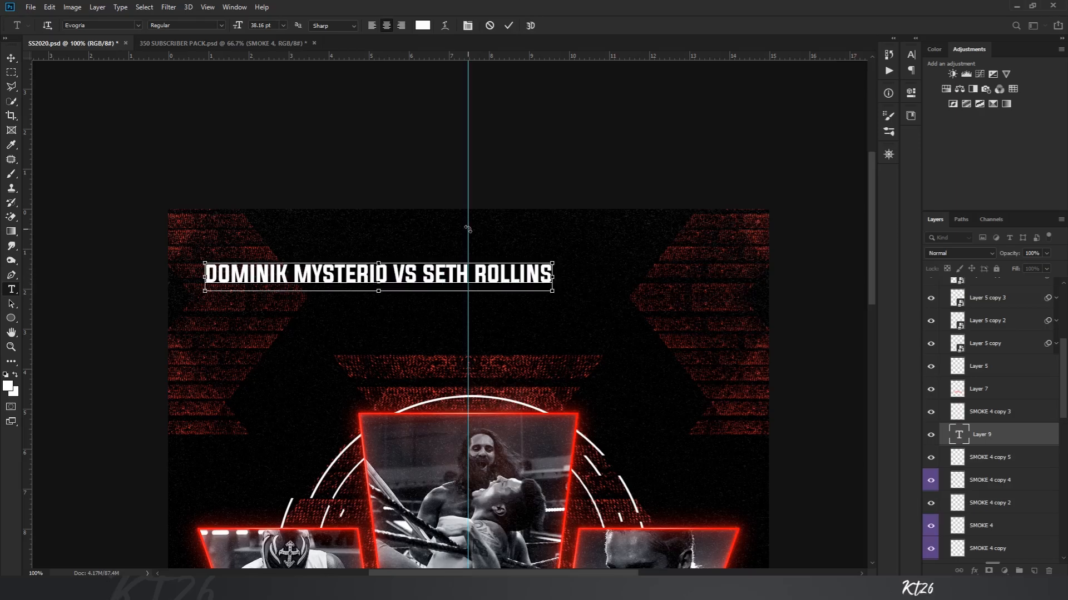
Step: Scale the match text down and center it horizontally on the poster above the panels
{"action": "key", "text": "ctrl+a"}
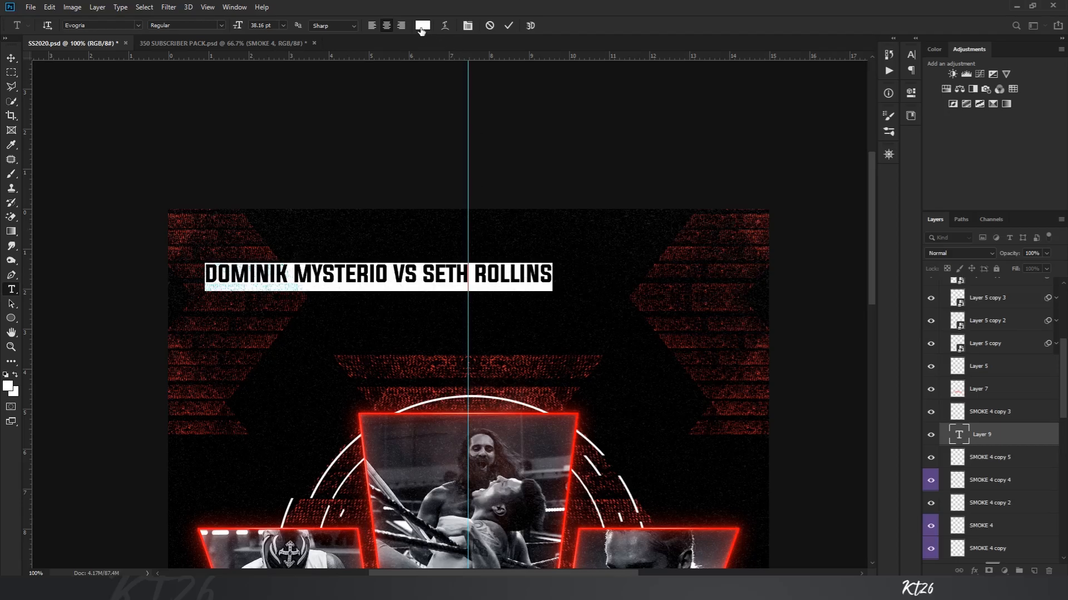
{"action": "left_click", "coordinate": [16, 61]}
{"action": "key", "text": "ctrl+t"}
{"action": "left_click_drag", "start_coordinate": [410, 271], "coordinate": [499, 271]}
{"action": "left_click_drag", "start_coordinate": [640, 267], "coordinate": [543, 278]}
{"action": "key", "text": "Return"}
{"action": "key", "text": "ctrl+0"}
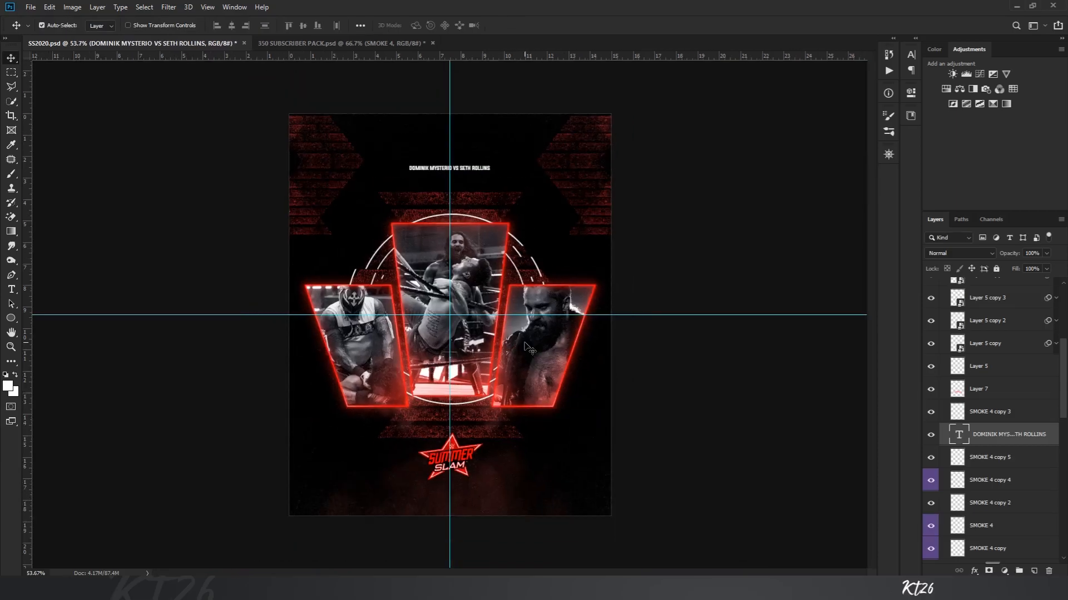
Step: Color only the word VS in the match text bright red
{"action": "key", "text": "ctrl+plus"}
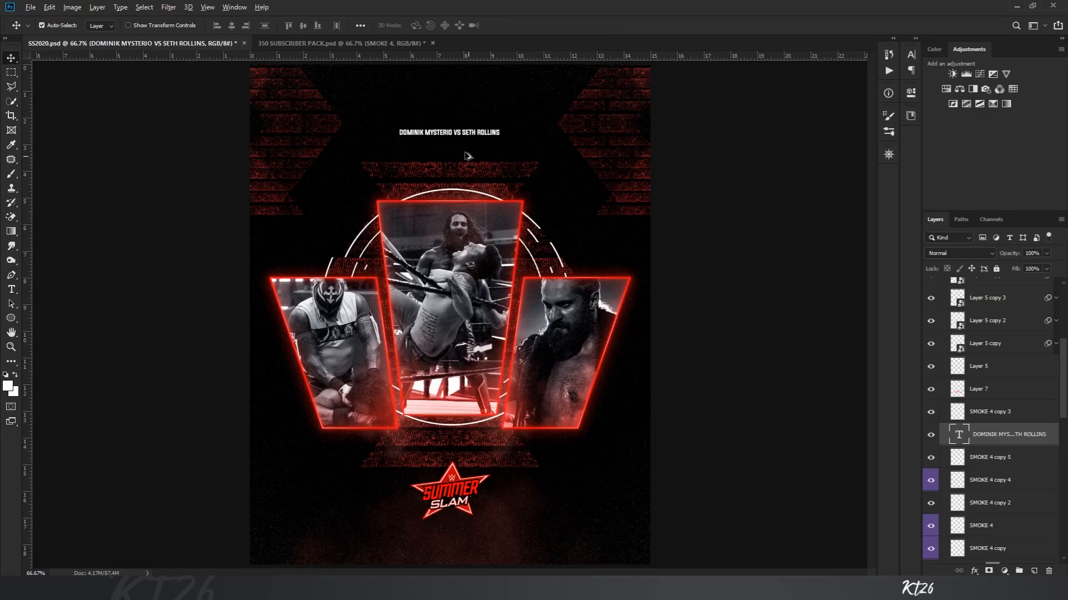
{"action": "scroll", "coordinate": [470, 159], "scroll_direction": "up", "scroll_amount": 5}
{"action": "key", "text": "t"}
{"action": "left_click", "coordinate": [455, 117]}
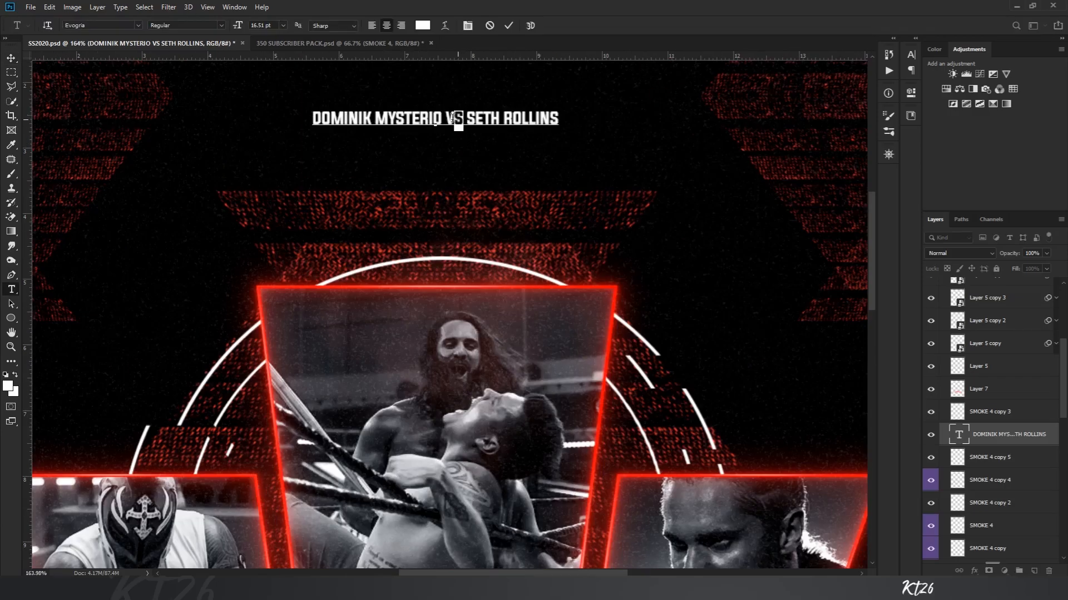
{"action": "left_click", "coordinate": [424, 28]}
{"action": "left_click_drag", "start_coordinate": [650, 286], "coordinate": [706, 248]}
{"action": "left_click", "coordinate": [830, 260]}
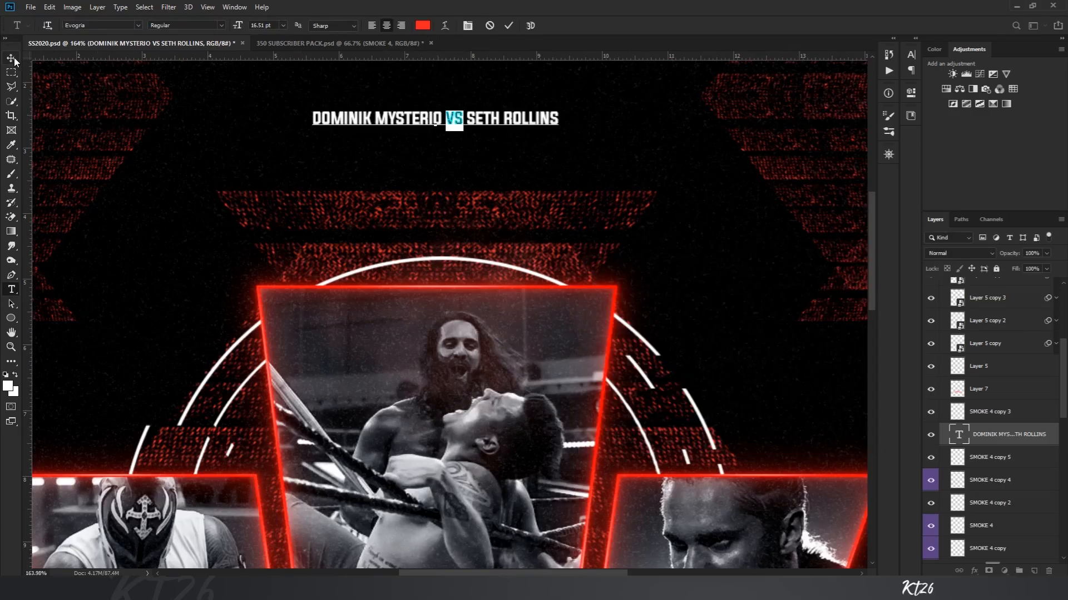
{"action": "left_click", "coordinate": [11, 58]}
{"action": "scroll", "coordinate": [431, 282], "scroll_direction": "down", "scroll_amount": 4}
{"action": "scroll", "coordinate": [433, 285], "scroll_direction": "down", "scroll_amount": 1}
Step: Bring SHAPE 2 from the Shapes group of 350 SUBSCRIBER PACK.psd into SS2020.psd and place its layer directly above Layer 6
{"action": "left_click", "coordinate": [335, 44]}
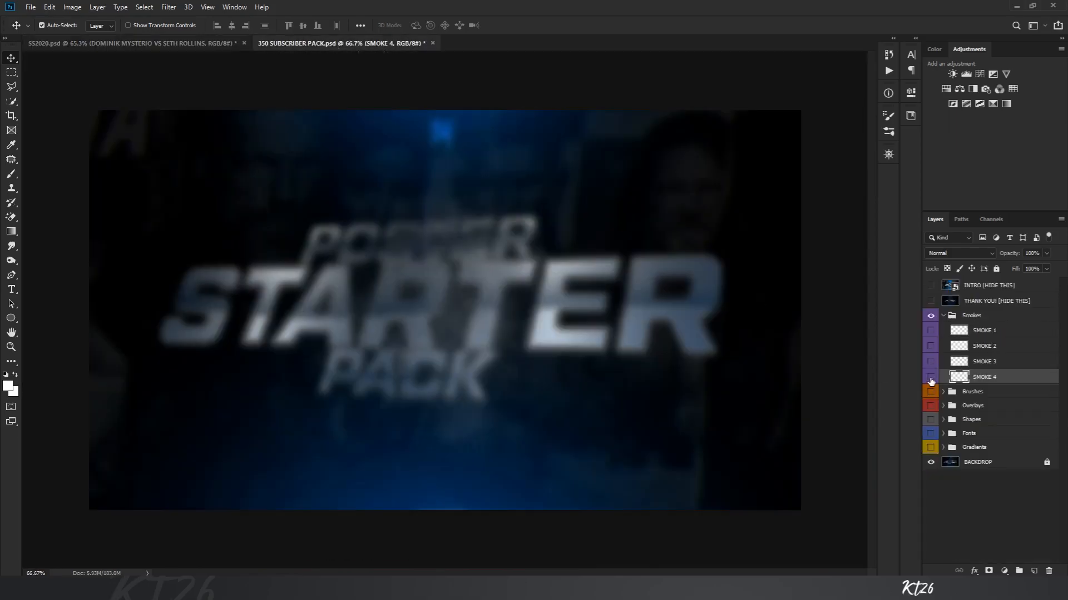
{"action": "left_click", "coordinate": [940, 316]}
{"action": "left_click", "coordinate": [930, 315]}
{"action": "left_click", "coordinate": [942, 357]}
{"action": "left_click", "coordinate": [930, 357]}
{"action": "left_click", "coordinate": [931, 372]}
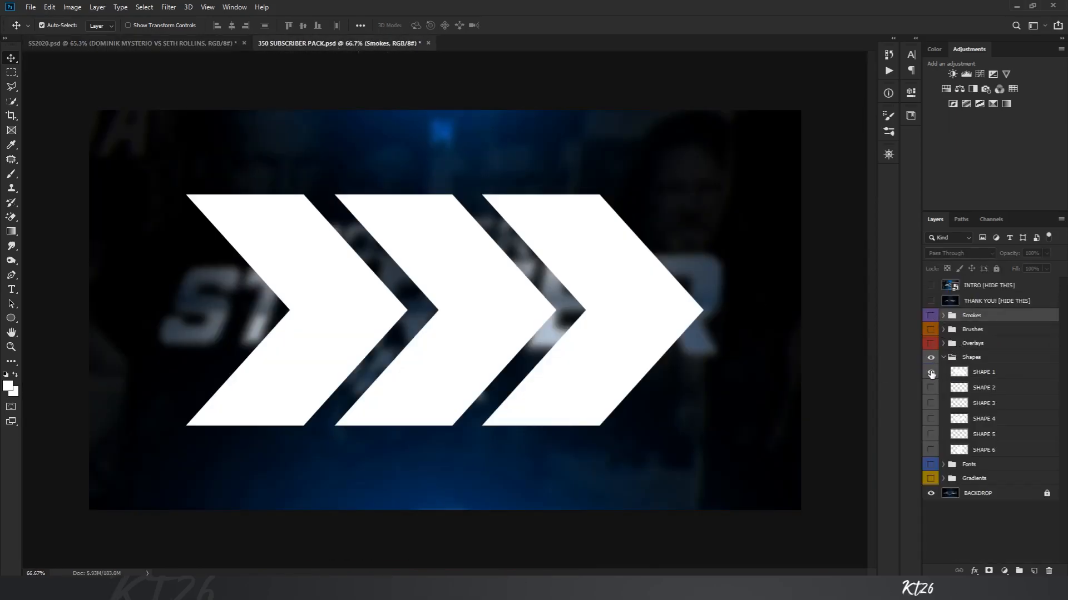
{"action": "left_click", "coordinate": [930, 387]}
{"action": "left_click", "coordinate": [976, 389]}
{"action": "left_click_drag", "start_coordinate": [560, 221], "coordinate": [342, 250]}
{"action": "left_click_drag", "start_coordinate": [995, 552], "coordinate": [994, 337]}
Step: Scale SHAPE 2 to about 34% and move it over the match text
{"action": "key", "text": "ctrl+t"}
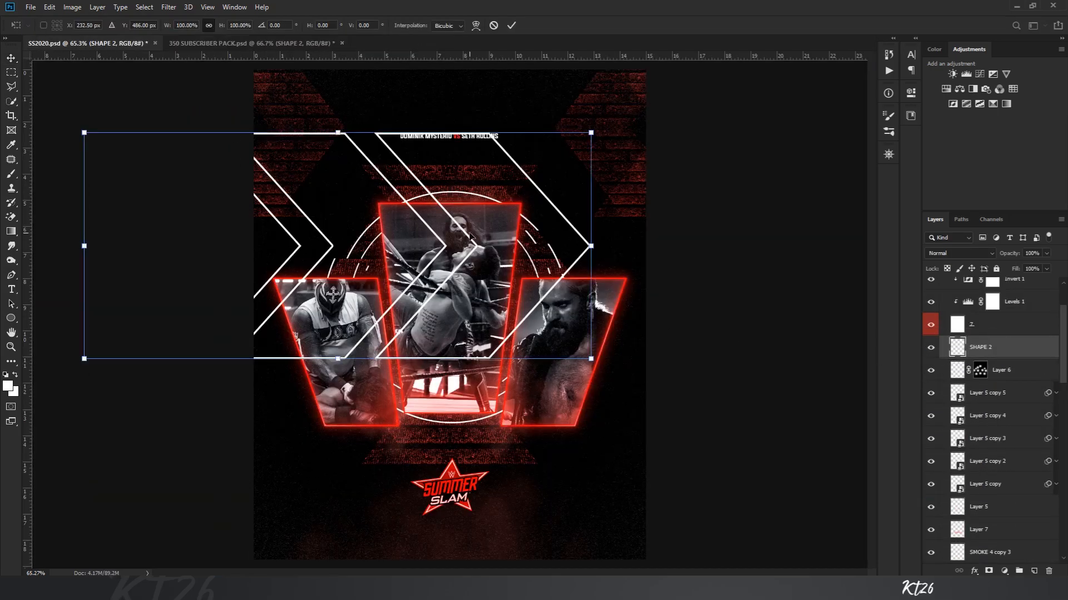
{"action": "left_click_drag", "start_coordinate": [339, 245], "coordinate": [444, 381]}
{"action": "left_click_drag", "start_coordinate": [667, 270], "coordinate": [494, 346]}
{"action": "left_click_drag", "start_coordinate": [448, 398], "coordinate": [486, 146]}
{"action": "key", "text": "ctrl+semicolon"}
Step: Shrink SHAPE 2 to a small row of chevrons and center it just above the match text
{"action": "scroll", "coordinate": [508, 141], "scroll_direction": "up", "scroll_amount": 6}
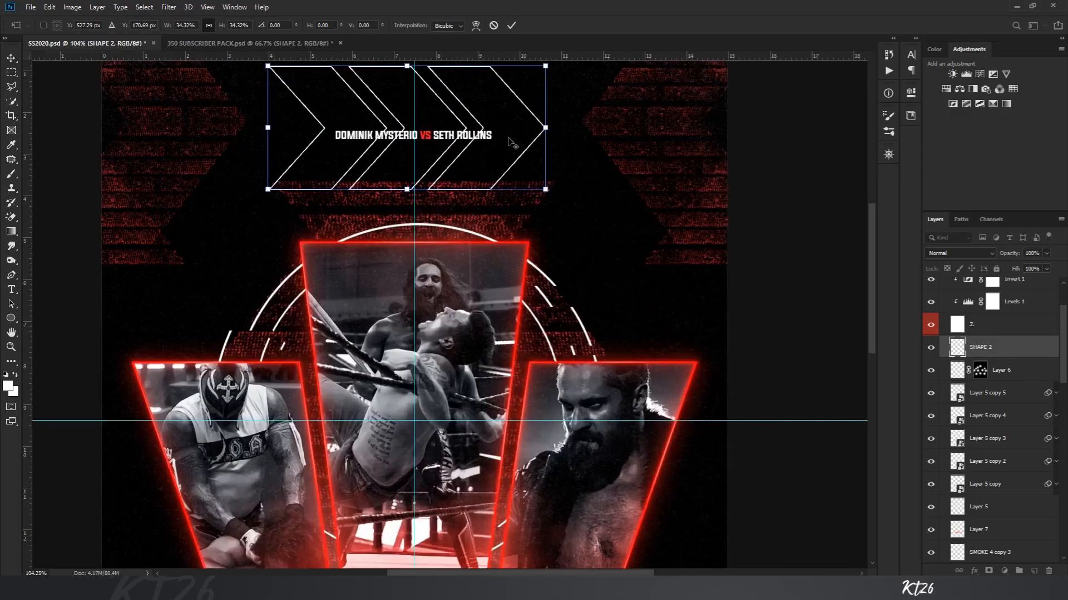
{"action": "key", "text": "alt+space"}
{"action": "left_click_drag", "start_coordinate": [645, 214], "coordinate": [800, 326]}
{"action": "left_click_drag", "start_coordinate": [558, 192], "coordinate": [568, 191]}
{"action": "left_click_drag", "start_coordinate": [722, 155], "coordinate": [652, 189]}
{"action": "left_click_drag", "start_coordinate": [598, 221], "coordinate": [576, 222]}
{"action": "key", "text": "Return"}
{"action": "scroll", "coordinate": [625, 242], "scroll_direction": "down", "scroll_amount": 3}
{"action": "key", "text": "ctrl+t"}
{"action": "scroll", "coordinate": [576, 223], "scroll_direction": "up", "scroll_amount": 5}
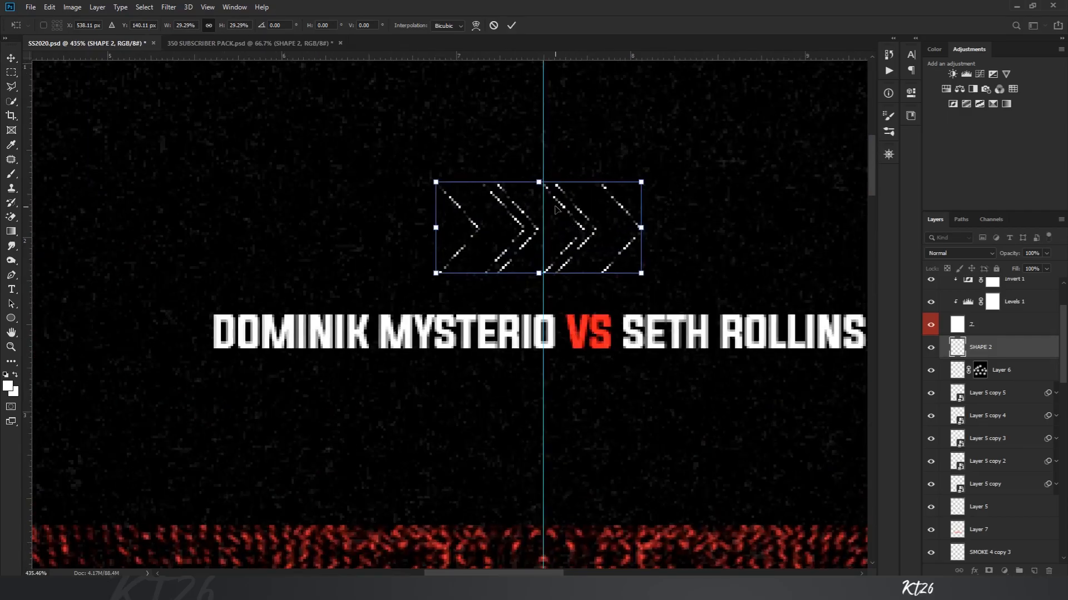
{"action": "key", "text": "Return"}
{"action": "scroll", "coordinate": [595, 287], "scroll_direction": "down", "scroll_amount": 5}
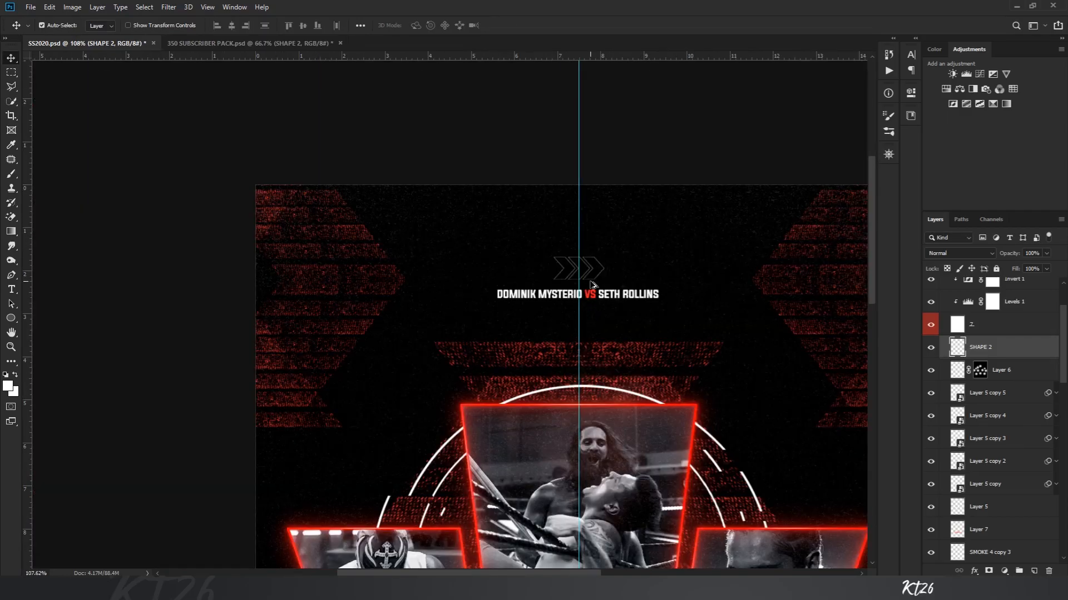
Step: Colorize SHAPE 2 red using Hue/Saturation with Hue 0, Saturation +100 and Lightness -34, and duplicate the layer
{"action": "key", "text": "ctrl+u"}
{"action": "left_click", "coordinate": [1000, 393]}
{"action": "left_click_drag", "start_coordinate": [892, 387], "coordinate": [864, 390]}
{"action": "left_click", "coordinate": [1012, 276]}
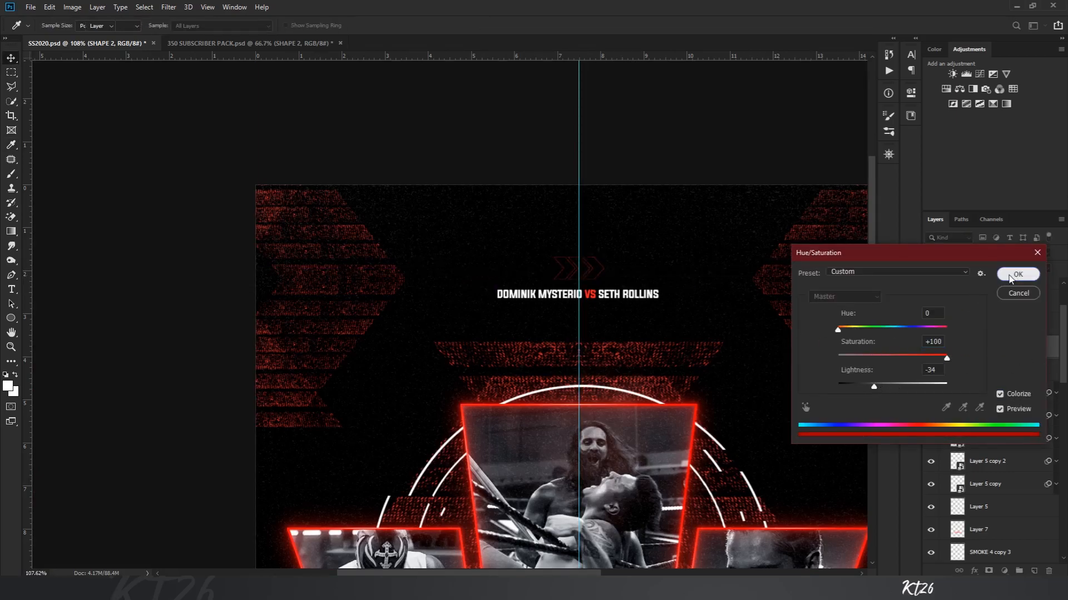
{"action": "key", "text": "ctrl+semicolon"}
{"action": "key", "text": "ctrl+j"}
{"action": "key", "text": "ctrl+minus"}
{"action": "key", "text": "ctrl+minus"}
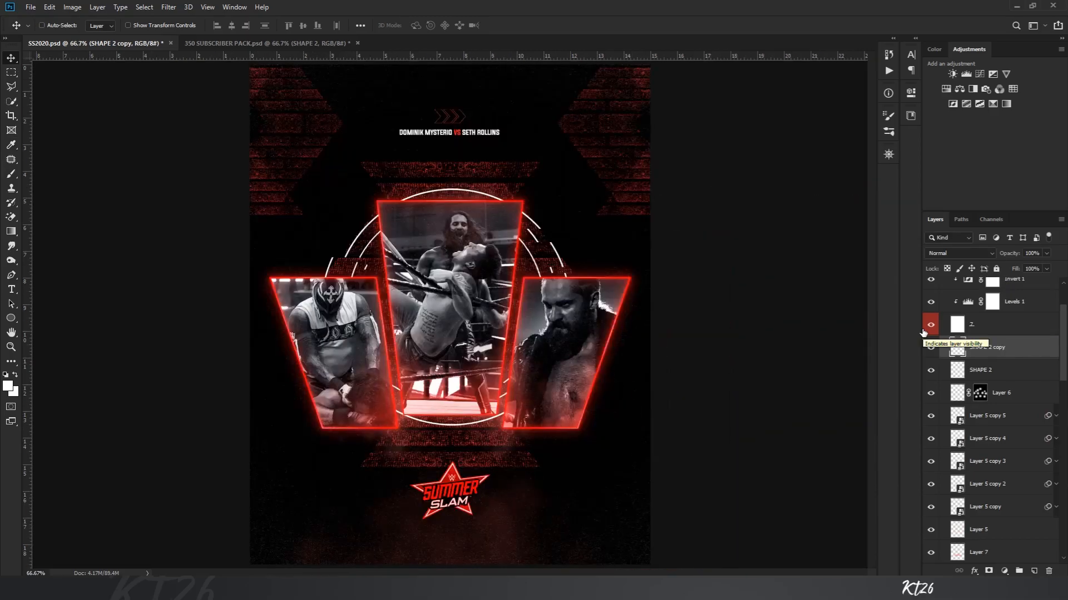
Step: Duplicate both chevron layers and position the copies centered below the SummerSlam logo
{"action": "left_click", "coordinate": [993, 373], "text": "shift"}
{"action": "key", "text": "ctrl+j"}
{"action": "key", "text": "ctrl+t"}
{"action": "left_click_drag", "start_coordinate": [460, 118], "coordinate": [461, 545]}
{"action": "key", "text": "ctrl+semicolon"}
{"action": "scroll", "coordinate": [449, 551], "scroll_direction": "up", "scroll_amount": 7}
{"action": "left_click_drag", "start_coordinate": [487, 477], "coordinate": [490, 476]}
{"action": "key", "text": "Return"}
{"action": "scroll", "coordinate": [490, 477], "scroll_direction": "down", "scroll_amount": 7}
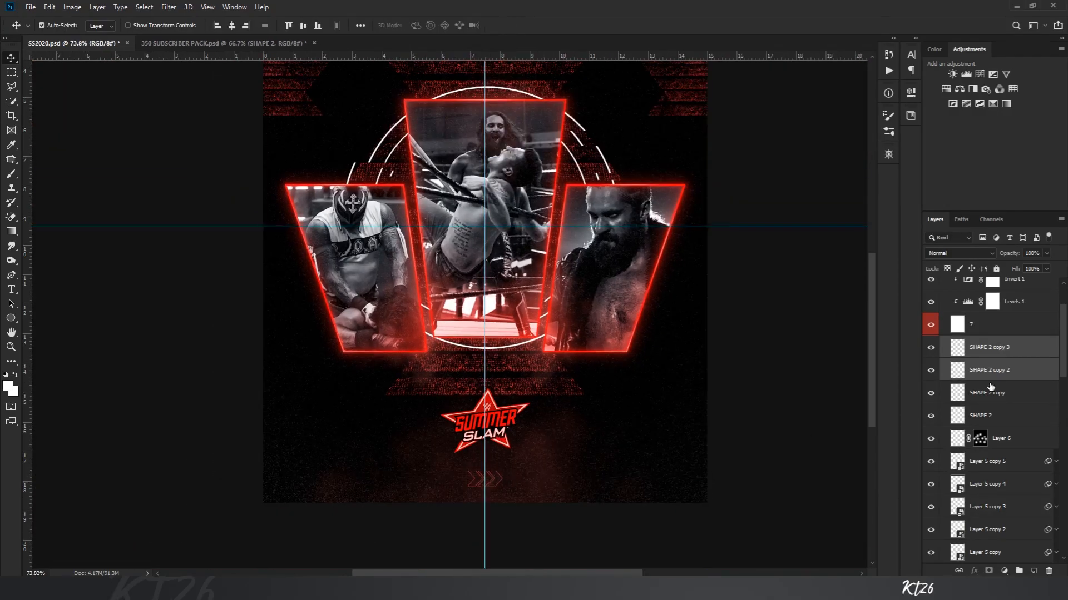
Step: Inspect the chevrons below the logo up close and compare the duplicate layers by toggling their visibility
{"action": "left_click", "coordinate": [1013, 347]}
{"action": "key", "text": "ctrl+semicolon"}
{"action": "scroll", "coordinate": [489, 507], "scroll_direction": "up", "scroll_amount": 6}
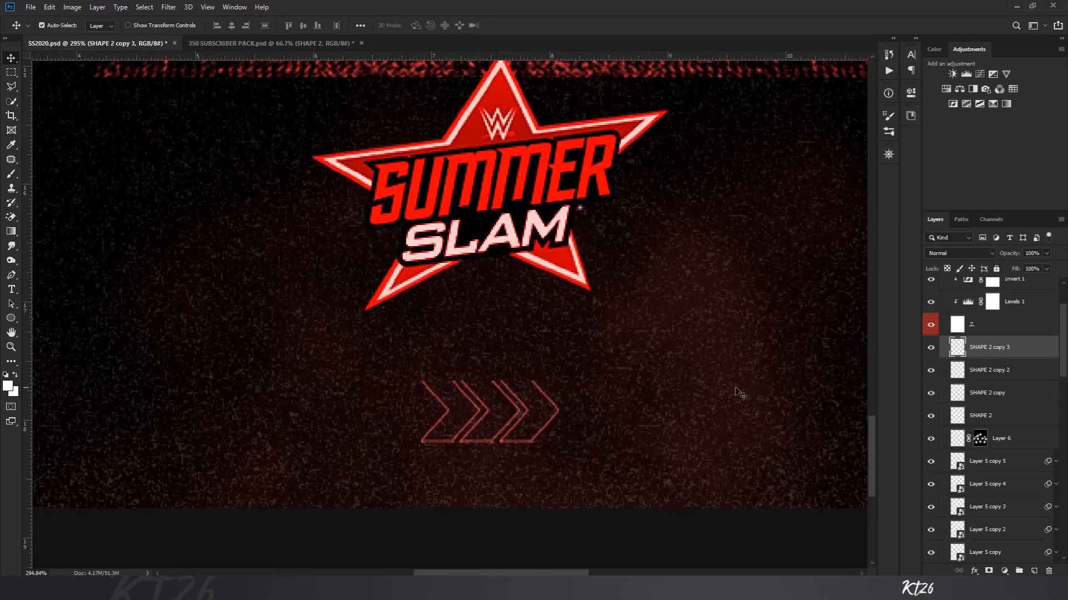
{"action": "scroll", "coordinate": [675, 370], "scroll_direction": "down", "scroll_amount": 6}
{"action": "scroll", "coordinate": [675, 370], "scroll_direction": "down", "scroll_amount": 2}
{"action": "scroll", "coordinate": [448, 493], "scroll_direction": "up", "scroll_amount": 3}
{"action": "scroll", "coordinate": [448, 493], "scroll_direction": "down", "scroll_amount": 3}
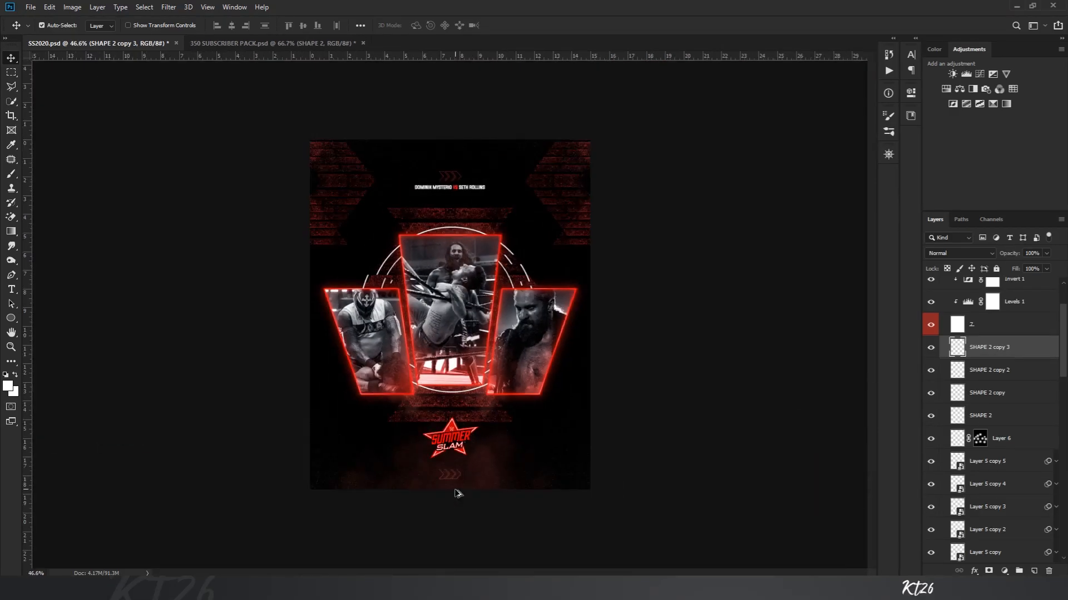
{"action": "scroll", "coordinate": [462, 502], "scroll_direction": "up", "scroll_amount": 5}
{"action": "left_click_drag", "start_coordinate": [461, 502], "coordinate": [476, 344]}
{"action": "left_click", "coordinate": [931, 350]}
{"action": "left_click", "coordinate": [931, 370]}
{"action": "left_click", "coordinate": [931, 370]}
{"action": "left_click", "coordinate": [931, 347]}
{"action": "scroll", "coordinate": [445, 466], "scroll_direction": "up", "scroll_amount": 6}
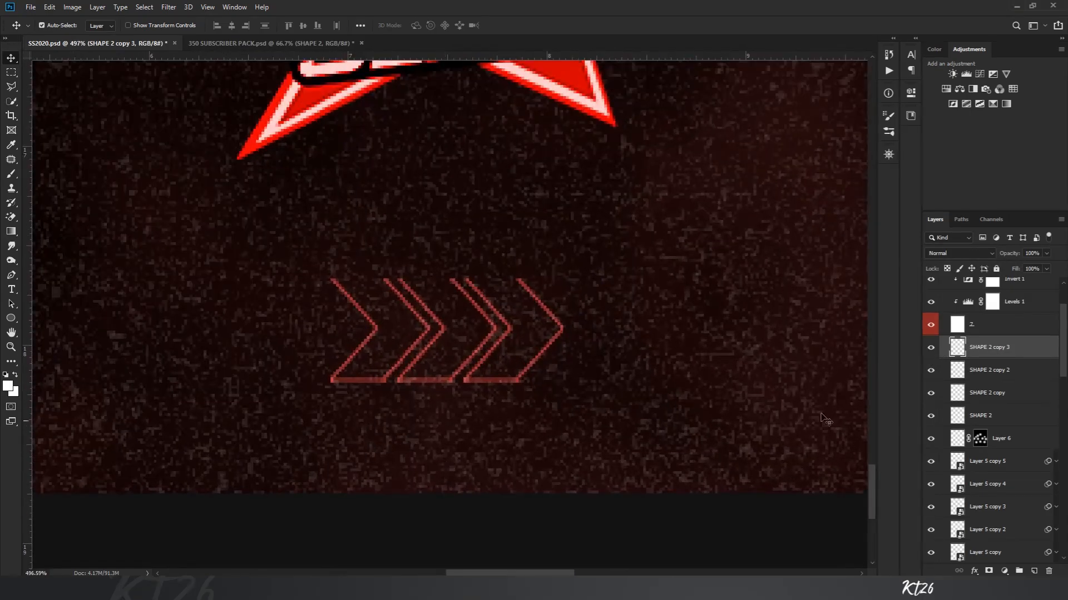
{"action": "scroll", "coordinate": [542, 306], "scroll_direction": "down", "scroll_amount": 8}
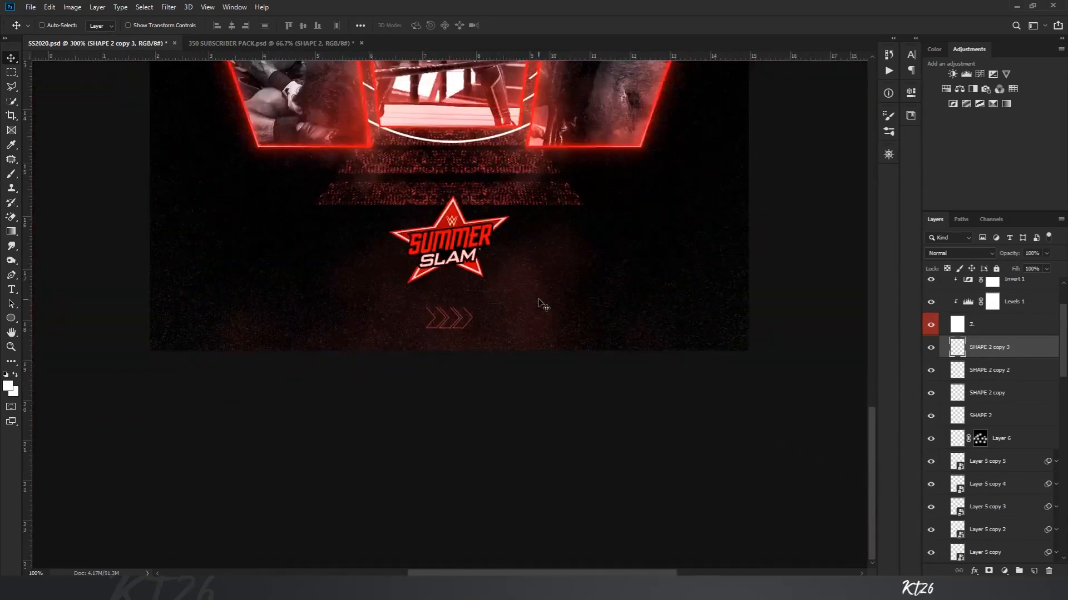
Step: Select SHAPE 2 copy 3 and SHAPE 2 copy 2 together and nudge the lower chevrons slightly up
{"action": "key", "text": "ctrl+plus"}
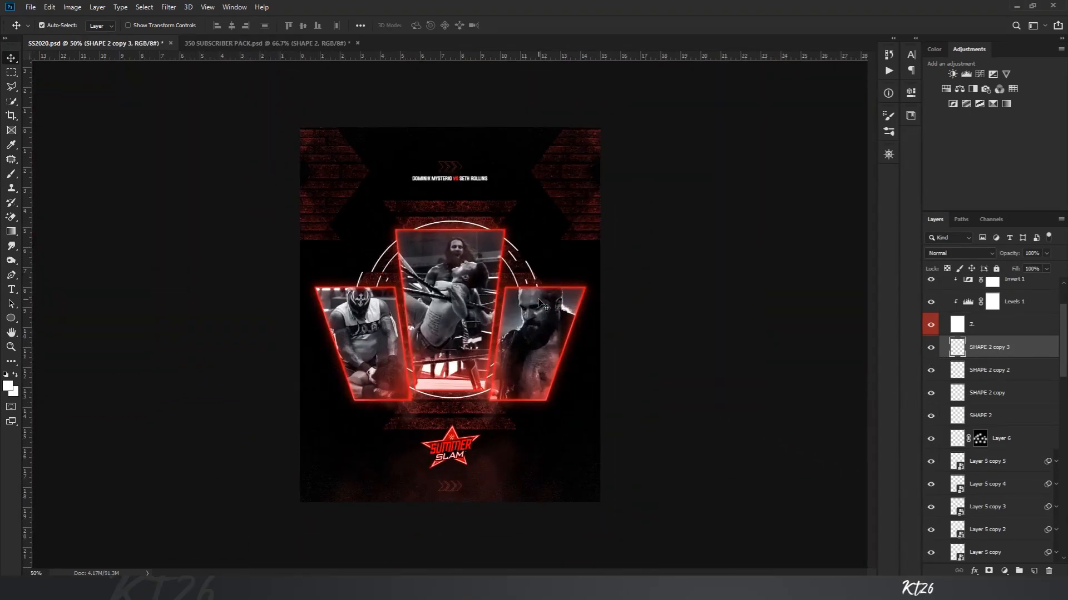
{"action": "left_click", "coordinate": [985, 371], "text": "ctrl"}
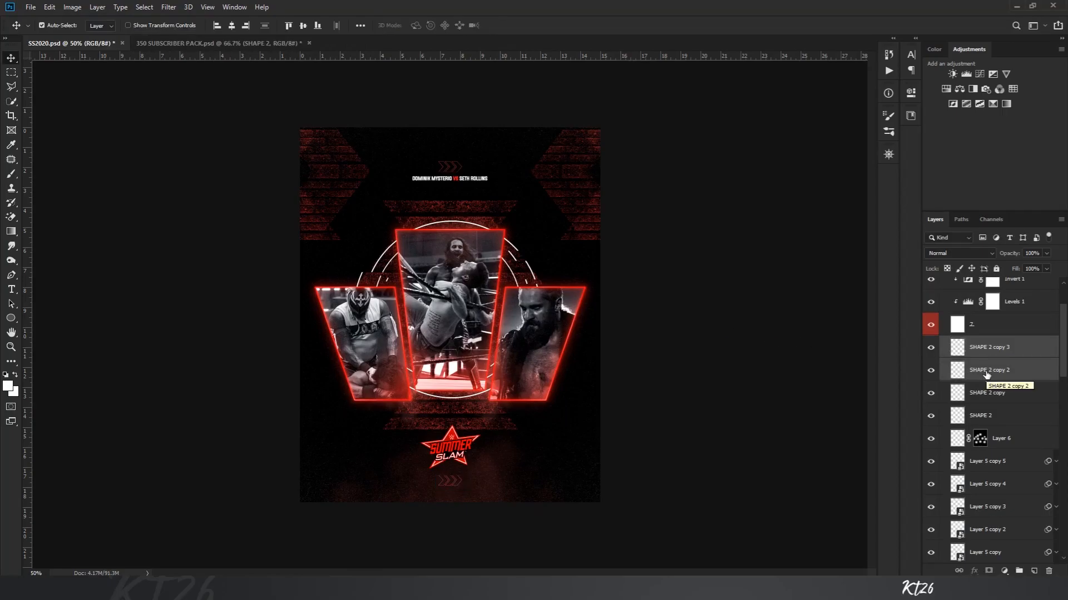
{"action": "key", "text": "ctrl+plus"}
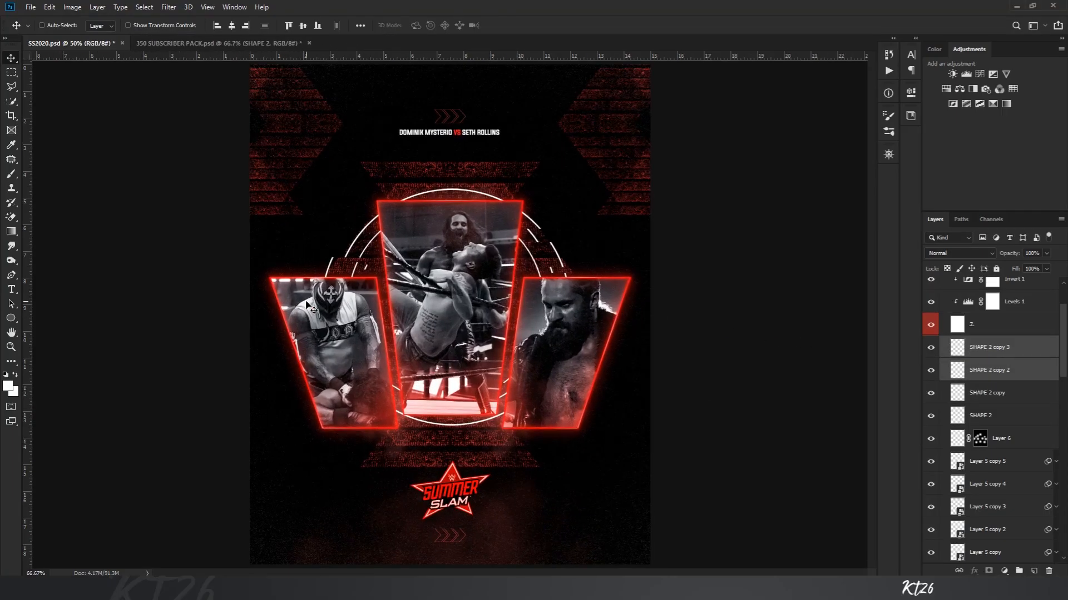
Step: Bring overlay 5 from the Overlays group of 350 SUBSCRIBER PACK.psd into SS2020.psd with the Screen blend mode
{"action": "key", "text": "ctrl+Tab"}
{"action": "left_click", "coordinate": [930, 357]}
{"action": "left_click", "coordinate": [943, 357]}
{"action": "left_click", "coordinate": [931, 343]}
{"action": "left_click", "coordinate": [944, 343]}
{"action": "left_click_drag", "start_coordinate": [989, 432], "coordinate": [359, 196]}
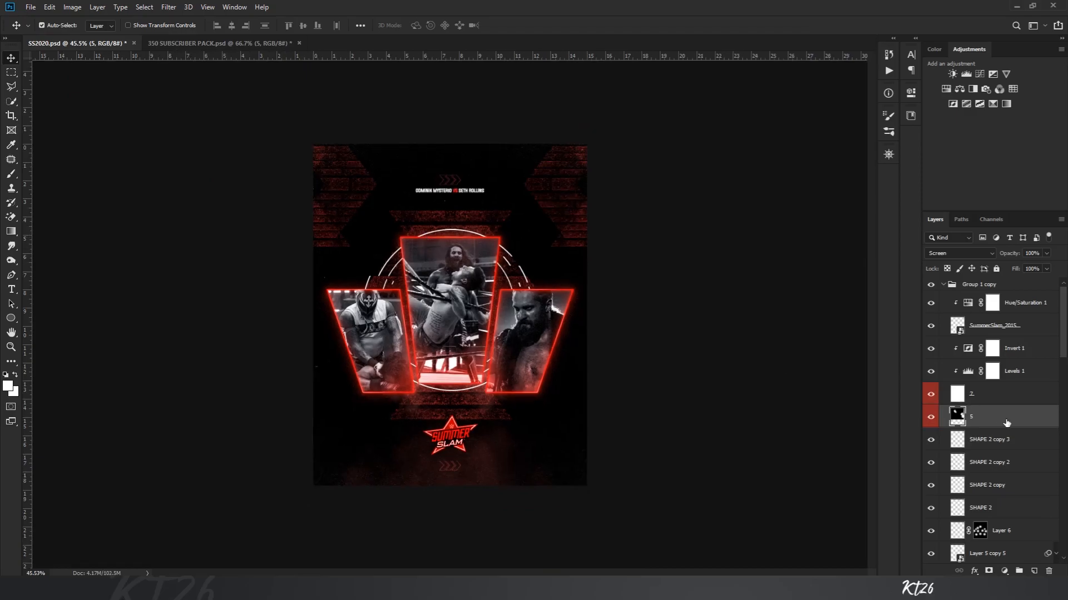
Step: Scale and reposition overlay 5 to cover the poster, with its layer above the Hue/Saturation adjustment
{"action": "key", "text": "ctrl+t"}
{"action": "left_click_drag", "start_coordinate": [471, 282], "coordinate": [522, 359]}
{"action": "left_click_drag", "start_coordinate": [621, 172], "coordinate": [573, 208]}
{"action": "left_click_drag", "start_coordinate": [509, 267], "coordinate": [520, 279]}
{"action": "key", "text": "ctrl+semicolon"}
{"action": "key", "text": "Return"}
Step: Duplicate overlay 5 to intensify its effect on the poster
{"action": "key", "text": "ctrl+j"}
{"action": "key", "text": "ctrl+plus"}
{"action": "key", "text": "ctrl+plus"}
{"action": "key", "text": "ctrl+plus"}
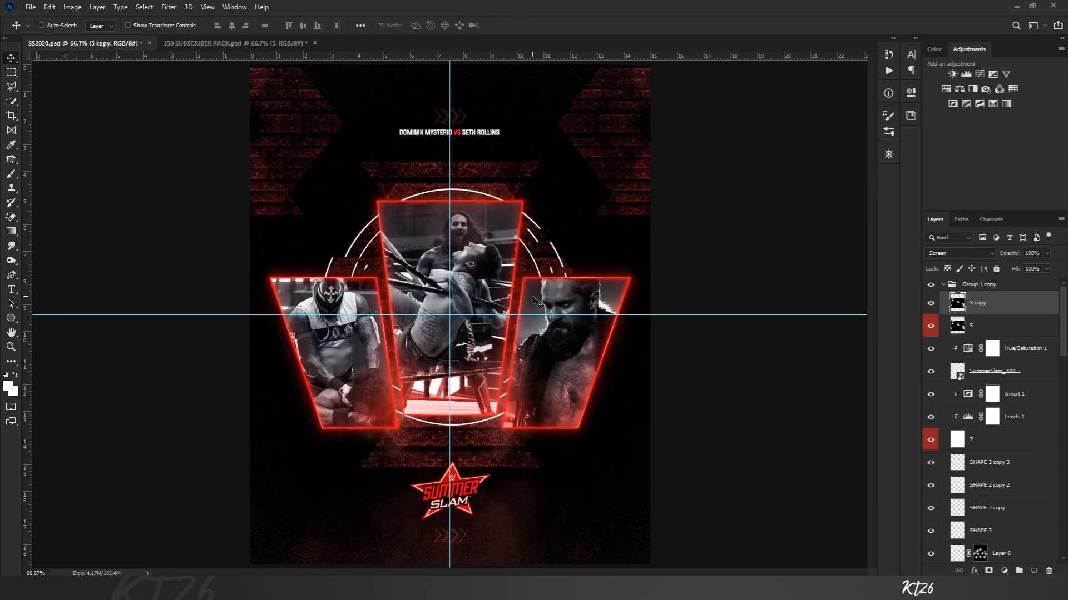
{"action": "key", "text": "ctrl+minus"}
{"action": "key", "text": "ctrl+minus"}
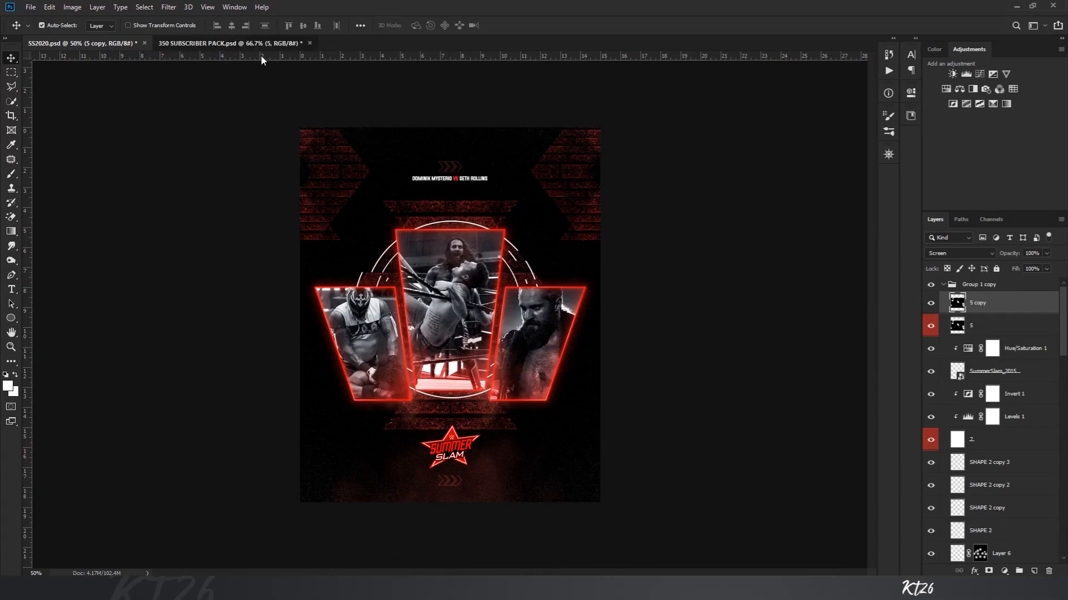
Step: Preview the remaining overlays in the Overlays group of 350 SUBSCRIBER PACK.psd one at a time
{"action": "left_click", "coordinate": [231, 43]}
{"action": "left_click", "coordinate": [930, 406]}
{"action": "left_click", "coordinate": [929, 407]}
{"action": "left_click", "coordinate": [944, 374]}
{"action": "left_click", "coordinate": [930, 375]}
{"action": "left_click", "coordinate": [930, 375]}
{"action": "left_click", "coordinate": [930, 390]}
{"action": "left_click", "coordinate": [931, 389]}
{"action": "left_click", "coordinate": [931, 437]}
{"action": "left_click", "coordinate": [931, 437]}
{"action": "left_click", "coordinate": [930, 451]}
{"action": "left_click", "coordinate": [931, 451]}
Step: Bring overlay 8 into SS2020.psd and set its blend mode to Screen
{"action": "left_click", "coordinate": [930, 467]}
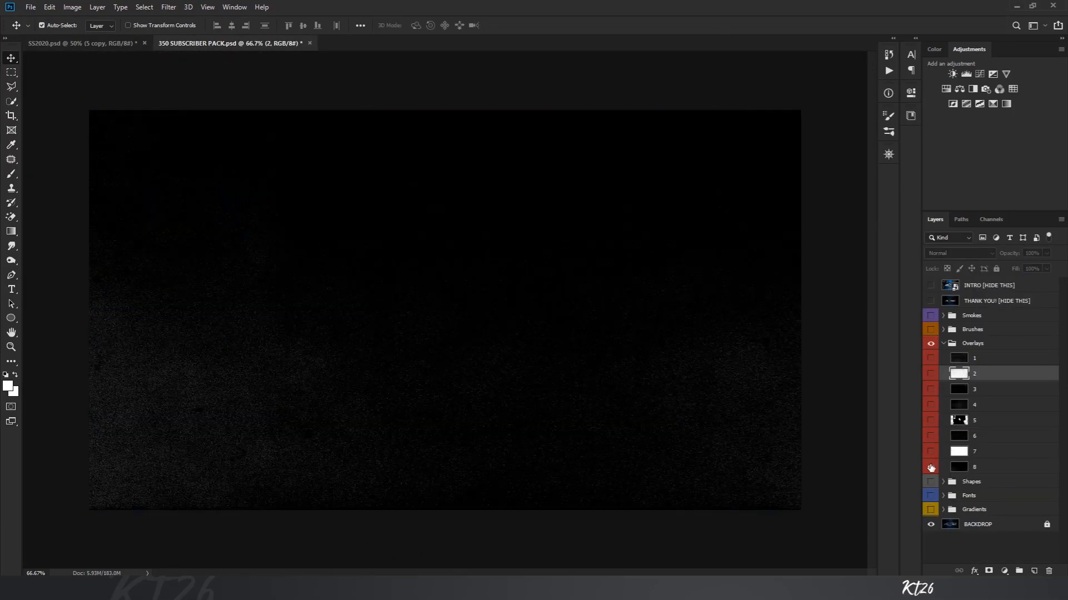
{"action": "left_click_drag", "start_coordinate": [987, 471], "coordinate": [400, 167]}
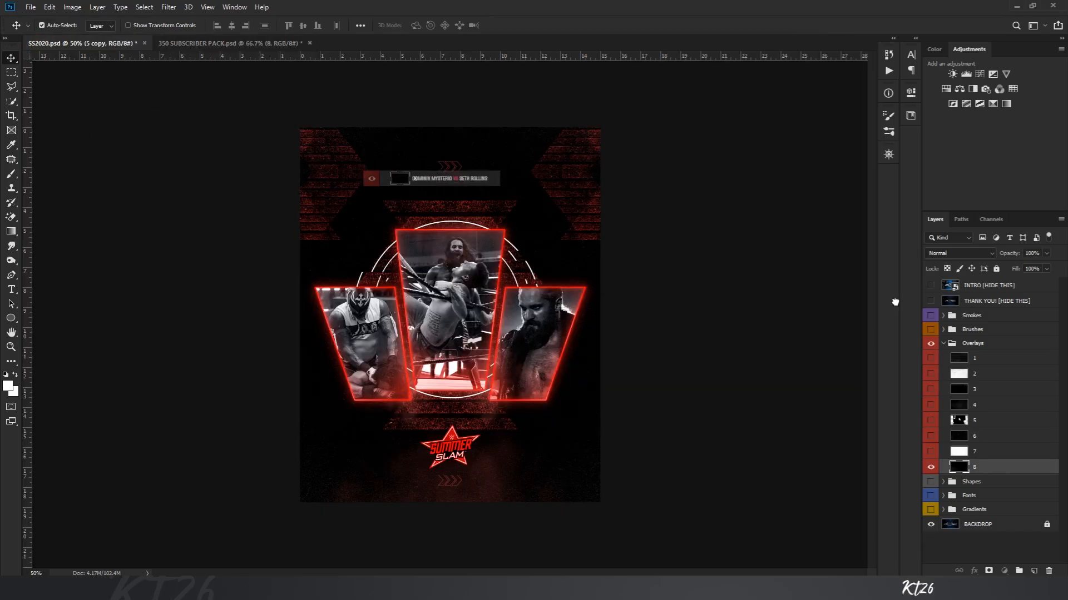
{"action": "left_click", "coordinate": [959, 253]}
{"action": "left_click", "coordinate": [945, 342]}
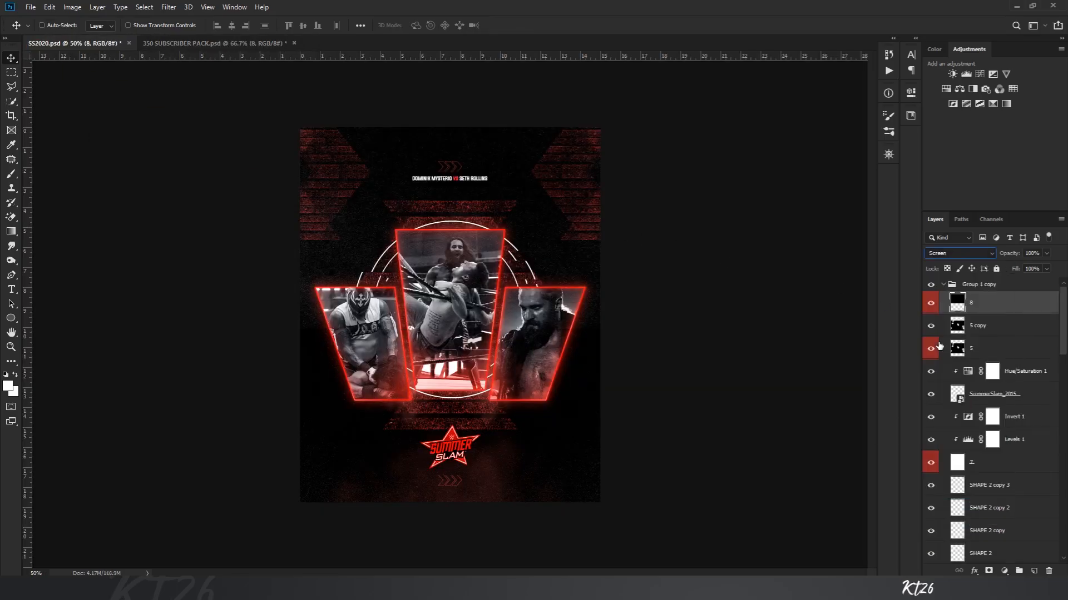
Step: Rotate overlay 8 upright, then scale and position it along the left side of the poster
{"action": "key", "text": "ctrl+t"}
{"action": "left_click_drag", "start_coordinate": [806, 320], "coordinate": [396, 231]}
{"action": "left_click_drag", "start_coordinate": [502, 235], "coordinate": [502, 192]}
{"action": "left_click_drag", "start_coordinate": [776, 199], "coordinate": [468, 447]}
{"action": "left_click_drag", "start_coordinate": [493, 313], "coordinate": [441, 313]}
{"action": "key", "text": "Return"}
Step: Duplicate overlay 8, flip the copy horizontally and move it to the right side of the poster
{"action": "key", "text": "ctrl+j"}
{"action": "key", "text": "ctrl+t"}
{"action": "right_click", "coordinate": [460, 269]}
{"action": "left_click", "coordinate": [501, 405]}
{"action": "left_click_drag", "start_coordinate": [368, 292], "coordinate": [520, 292]}
{"action": "key", "text": "Return"}
Step: Set the fill of overlay 8 and its copy to 53%
{"action": "key", "text": "ctrl+plus"}
{"action": "left_click", "coordinate": [1001, 326], "text": "shift"}
{"action": "left_click_drag", "start_coordinate": [1046, 268], "coordinate": [1018, 285]}
{"action": "key", "text": "ctrl+minus"}
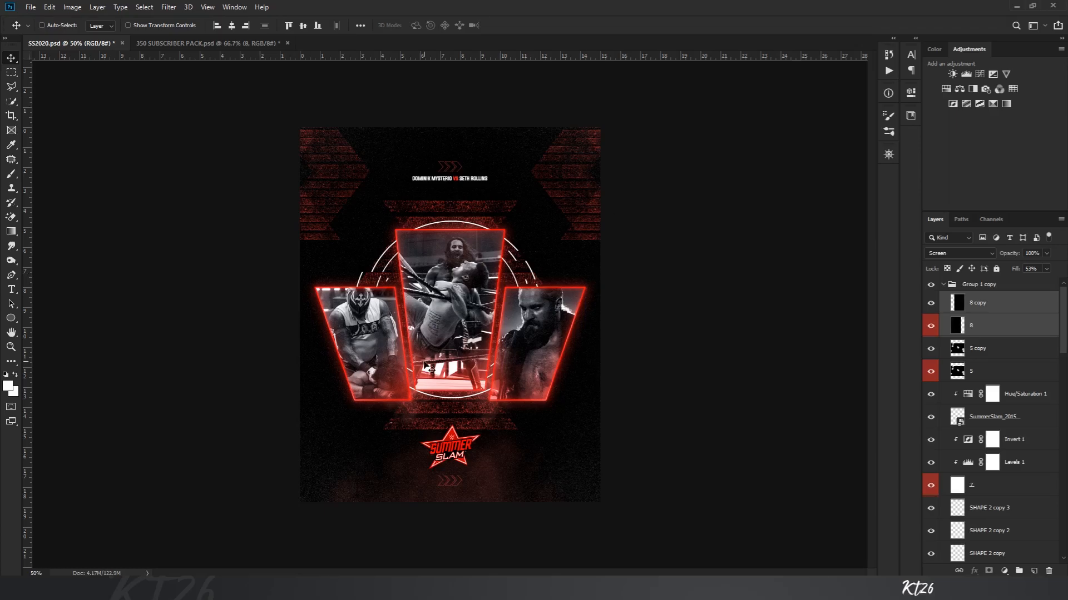
{"action": "key", "text": "ctrl+plus"}
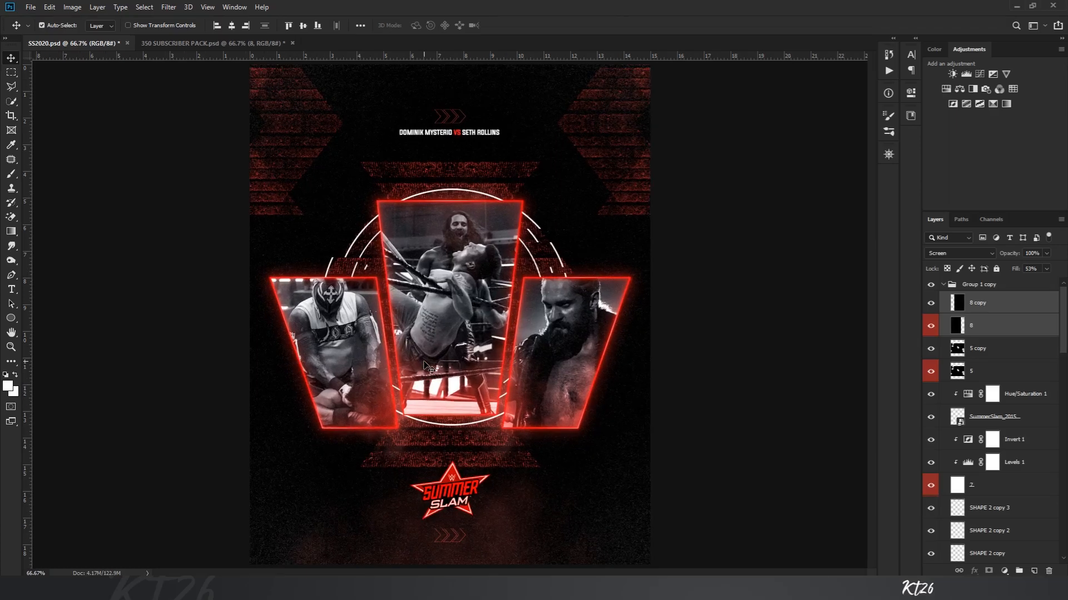
Step: Create a new layer group named CC above the 8 copy overlay layer
{"action": "scroll", "coordinate": [426, 367], "scroll_direction": "down", "scroll_amount": 2}
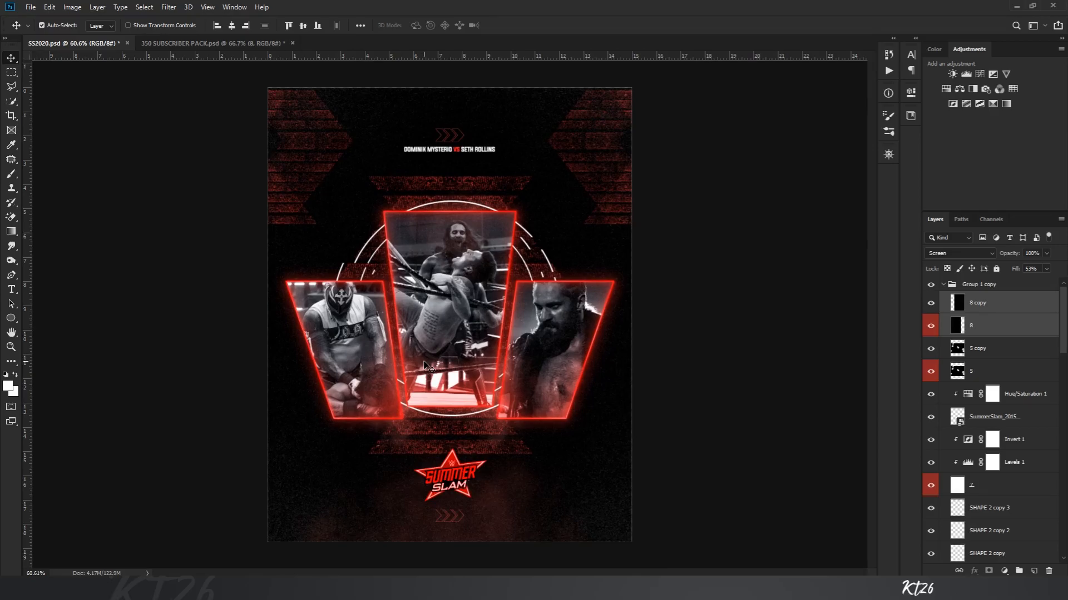
{"action": "scroll", "coordinate": [426, 367], "scroll_direction": "up", "scroll_amount": 1}
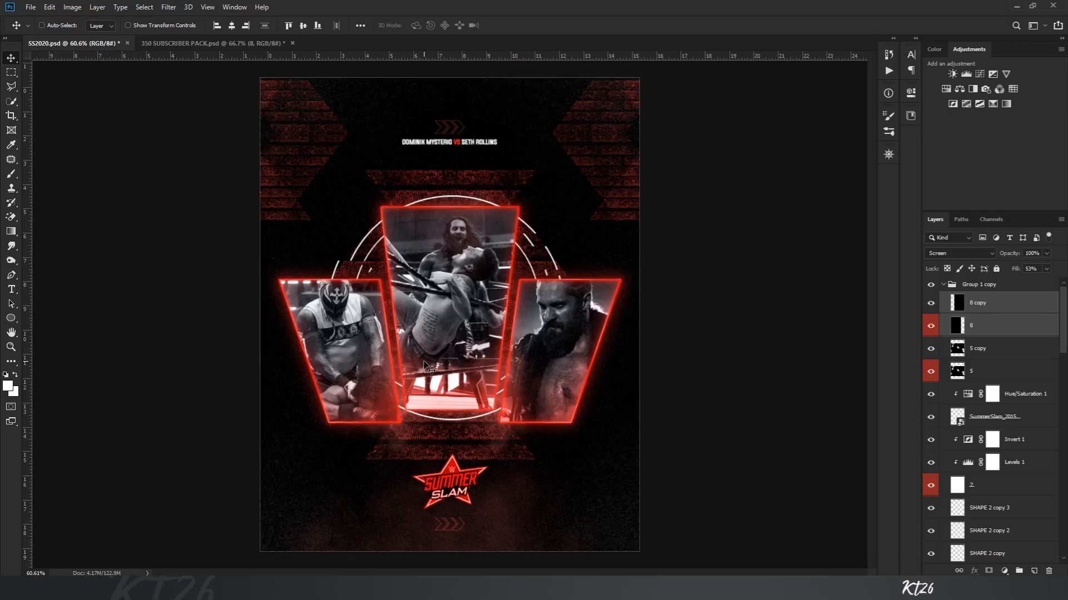
{"action": "scroll", "coordinate": [426, 367], "scroll_direction": "down", "scroll_amount": 1}
{"action": "scroll", "coordinate": [426, 367], "scroll_direction": "up", "scroll_amount": 1}
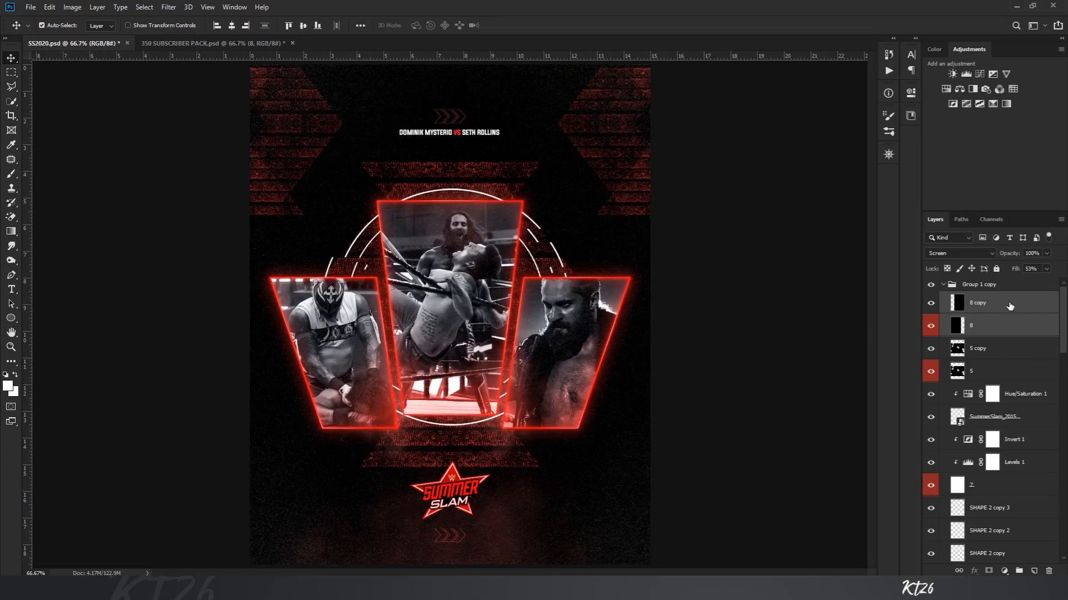
{"action": "left_click", "coordinate": [1023, 307]}
{"action": "left_click", "coordinate": [1018, 571]}
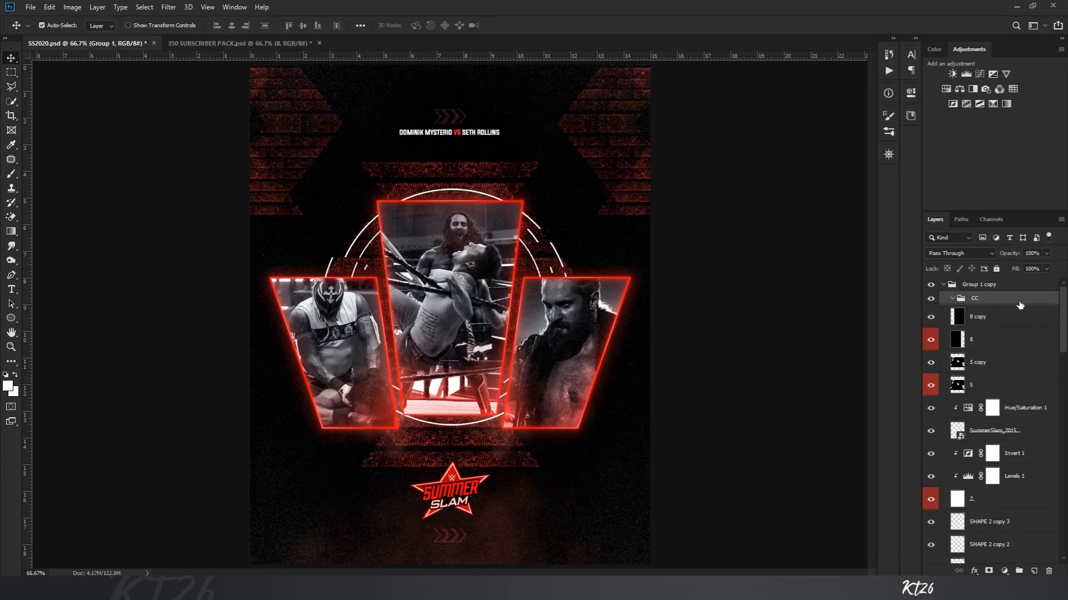
Step: Add an Exposure adjustment in the CC group with offset +0.0250 and gamma correction 0.71, and set its opacity to 65%
{"action": "left_click", "coordinate": [992, 76]}
{"action": "left_click_drag", "start_coordinate": [816, 174], "coordinate": [831, 197]}
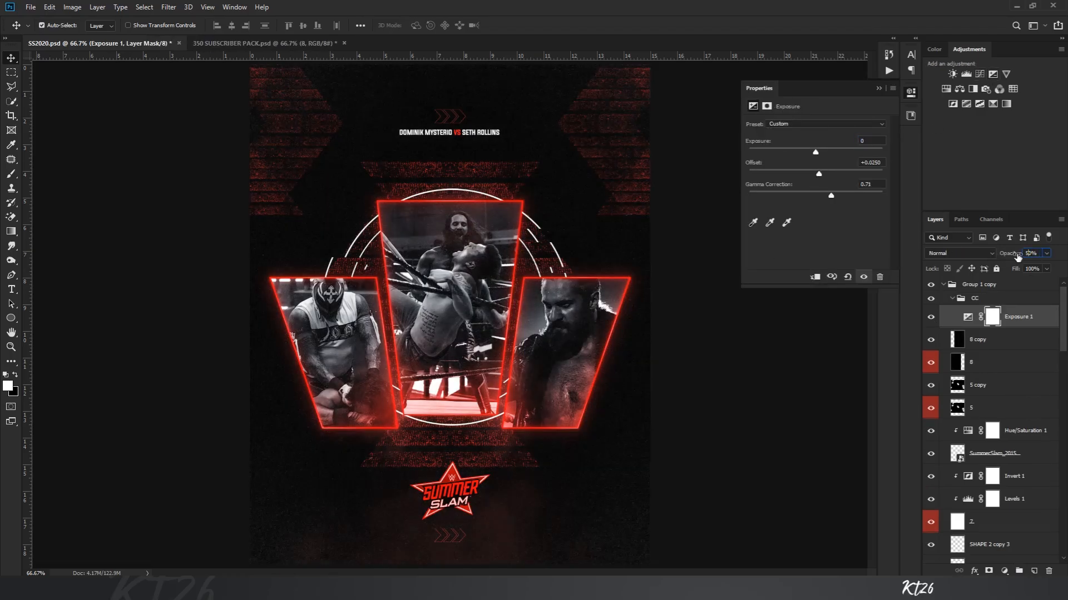
{"action": "scroll", "coordinate": [1035, 255], "scroll_direction": "up", "scroll_amount": 10}
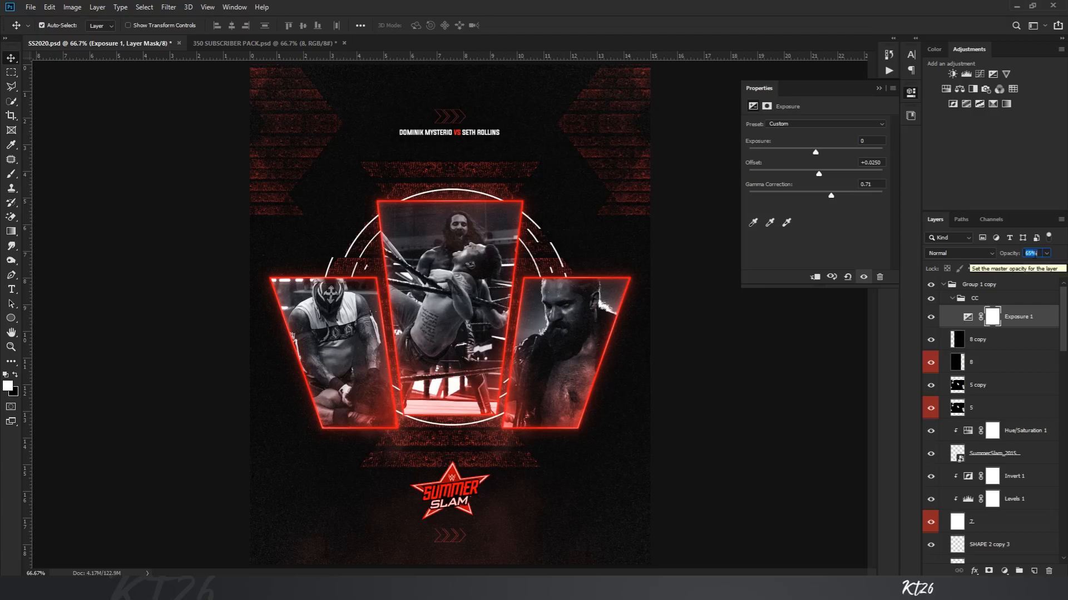
{"action": "left_click", "coordinate": [1043, 301]}
{"action": "left_click", "coordinate": [1043, 316]}
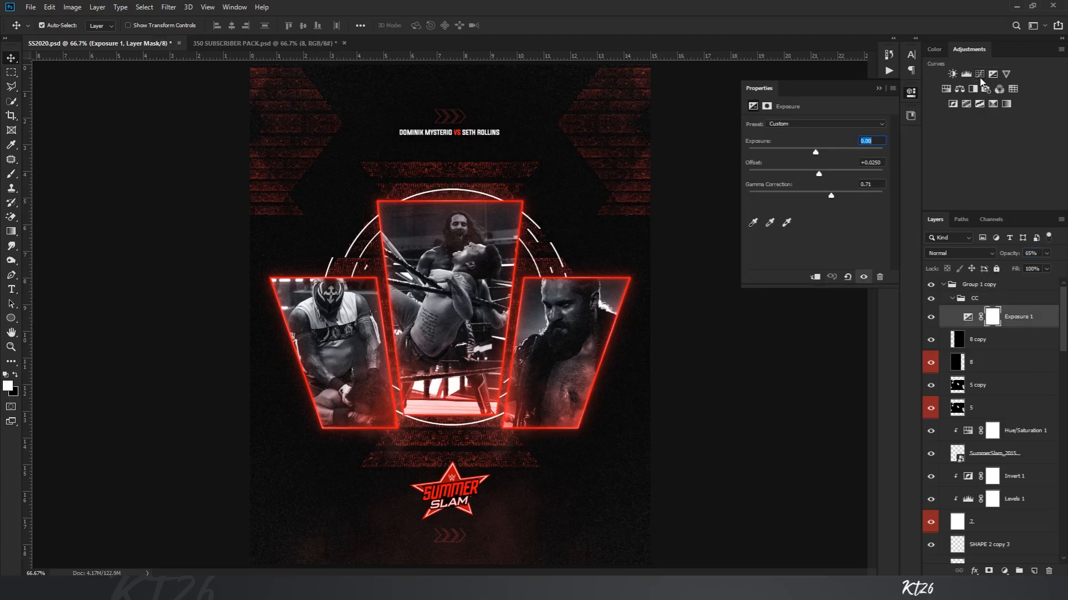
Step: Add a Selective Color adjustment with Reds set to cyan -14, magenta +17, yellow -6 and black +4
{"action": "left_click", "coordinate": [993, 106]}
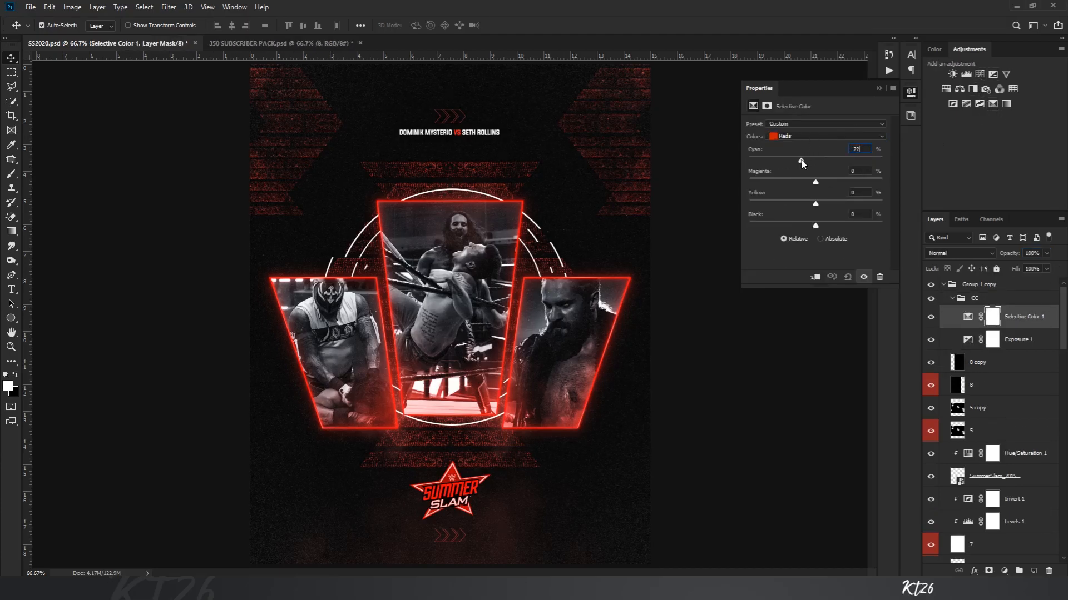
{"action": "left_click_drag", "start_coordinate": [796, 165], "coordinate": [852, 183]}
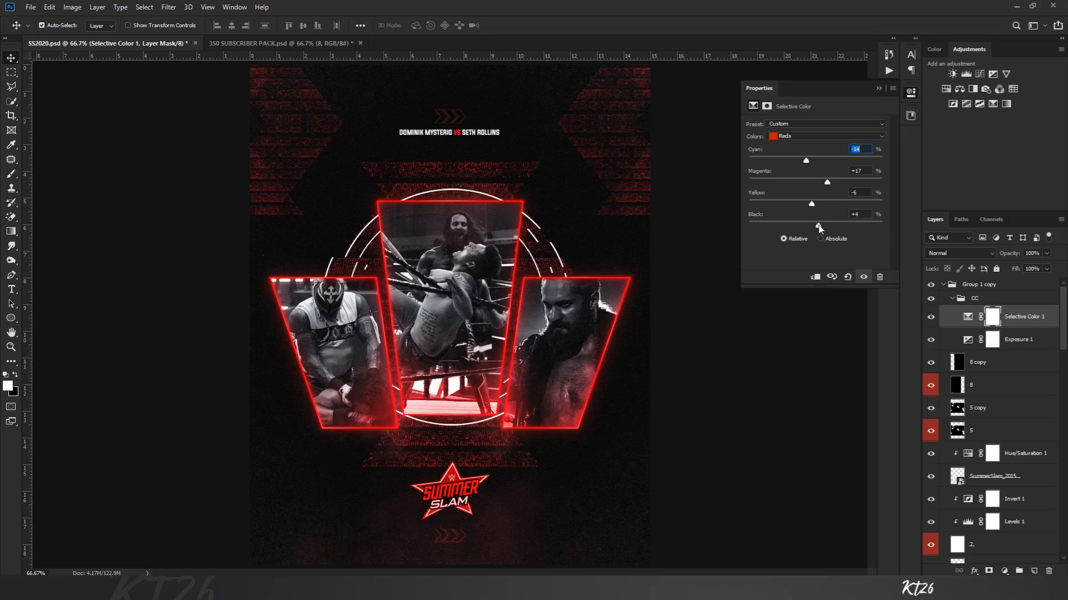
{"action": "left_click", "coordinate": [878, 88]}
{"action": "key", "text": "ctrl+minus"}
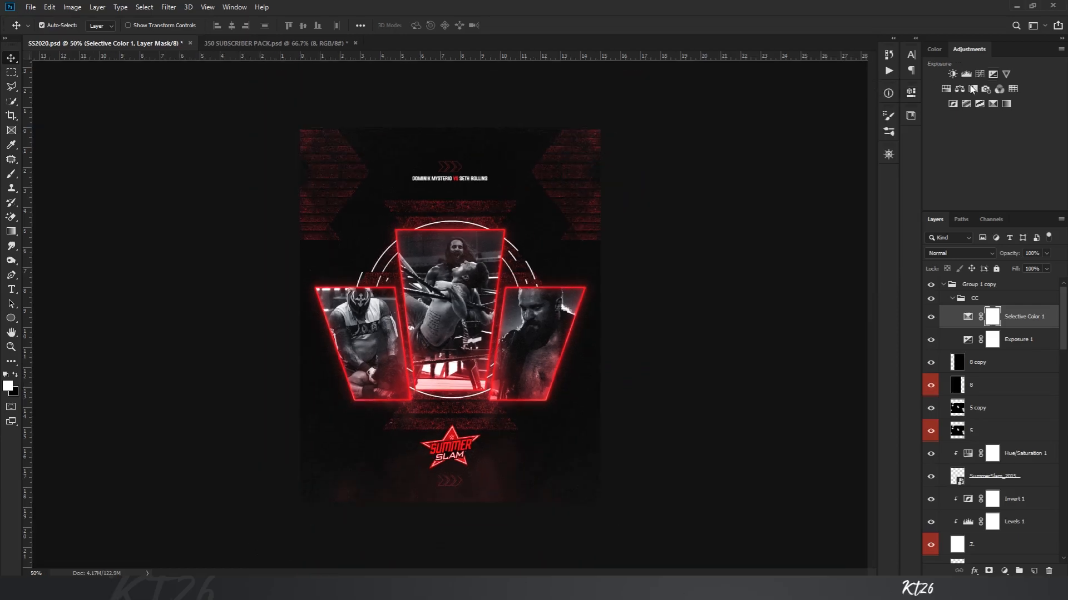
Step: Add a Hue/Saturation adjustment, try a hue of +180 on the Reds, and set that hue back to 0
{"action": "left_click", "coordinate": [946, 89]}
{"action": "left_click", "coordinate": [882, 140]}
{"action": "left_click", "coordinate": [789, 153]}
{"action": "left_click_drag", "start_coordinate": [815, 163], "coordinate": [841, 155]}
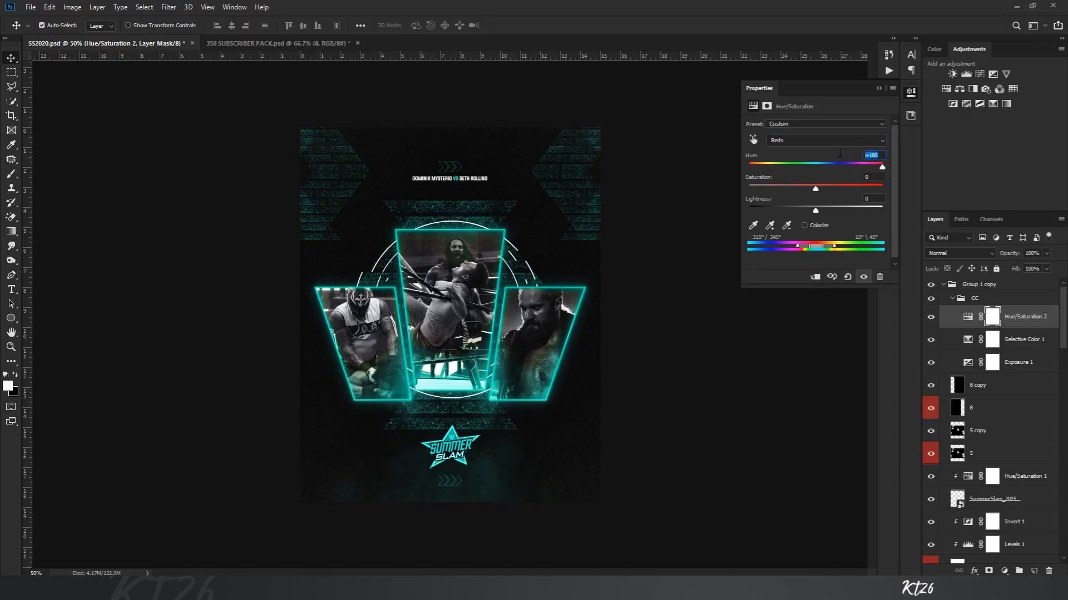
{"action": "type", "text": "0"}
{"action": "key", "text": "Return"}
{"action": "left_click", "coordinate": [879, 88]}
{"action": "key", "text": "ctrl+plus"}
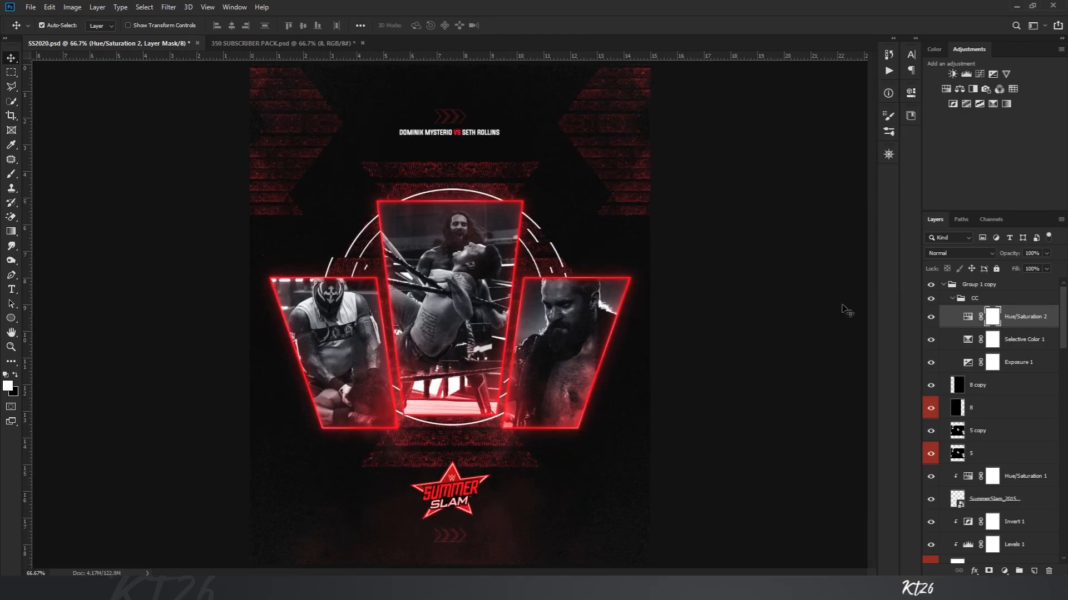
Step: Try several 3DLUT files, from DropBlues to TensionGreen, in a new Color Lookup adjustment and delete that adjustment
{"action": "left_click", "coordinate": [1012, 91]}
{"action": "left_click", "coordinate": [817, 124]}
{"action": "left_click", "coordinate": [817, 124]}
{"action": "left_click", "coordinate": [1020, 358]}
{"action": "left_click", "coordinate": [825, 126]}
{"action": "left_click", "coordinate": [812, 172]}
{"action": "scroll", "coordinate": [823, 126], "scroll_direction": "down", "scroll_amount": 4}
{"action": "scroll", "coordinate": [824, 128], "scroll_direction": "down", "scroll_amount": 4}
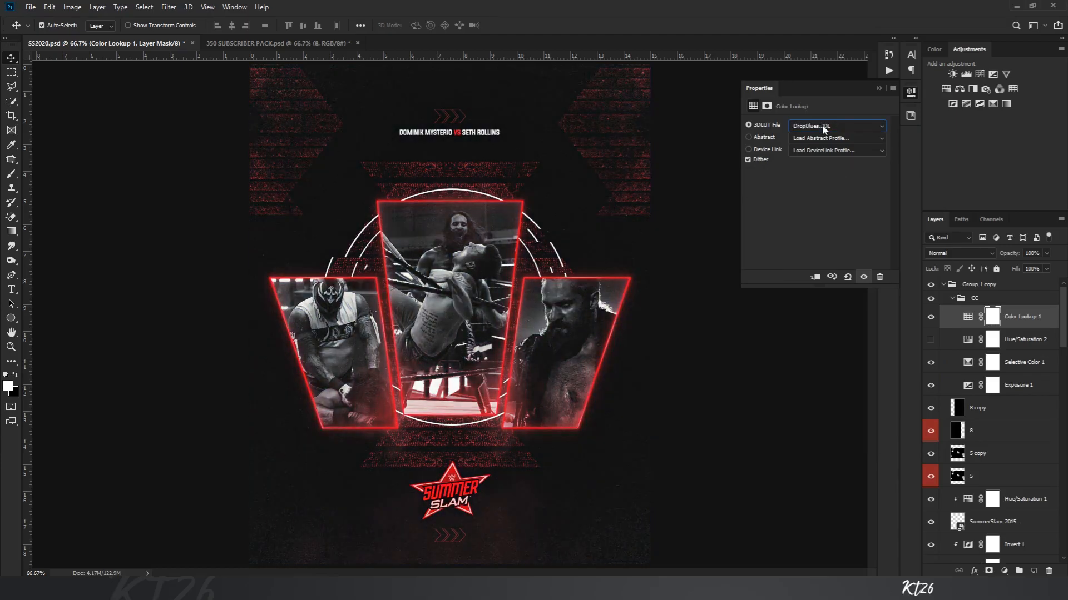
{"action": "scroll", "coordinate": [823, 128], "scroll_direction": "down", "scroll_amount": 5}
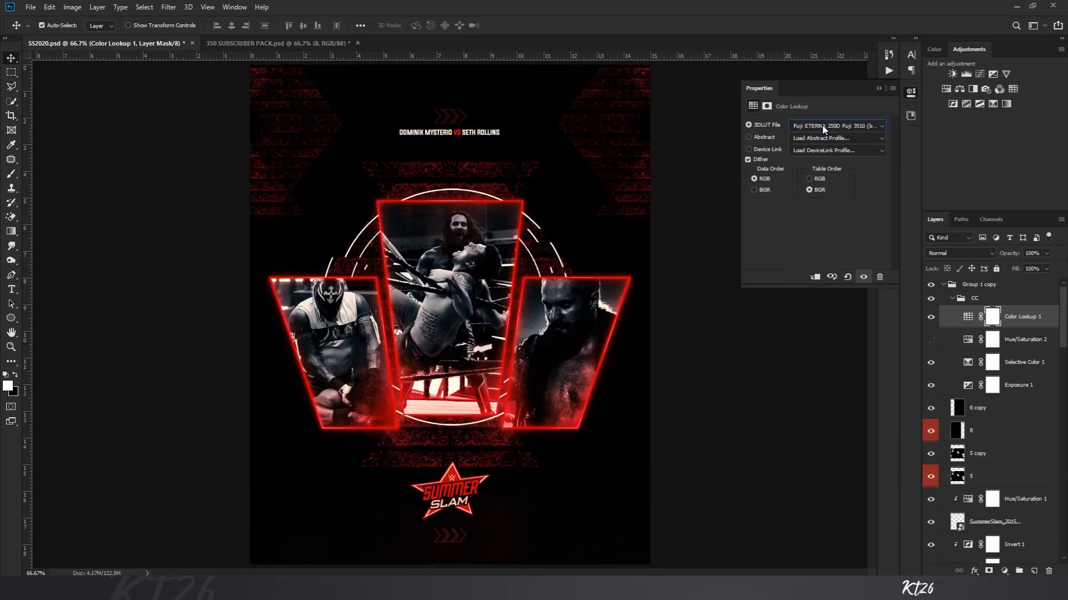
{"action": "scroll", "coordinate": [823, 128], "scroll_direction": "down", "scroll_amount": 3}
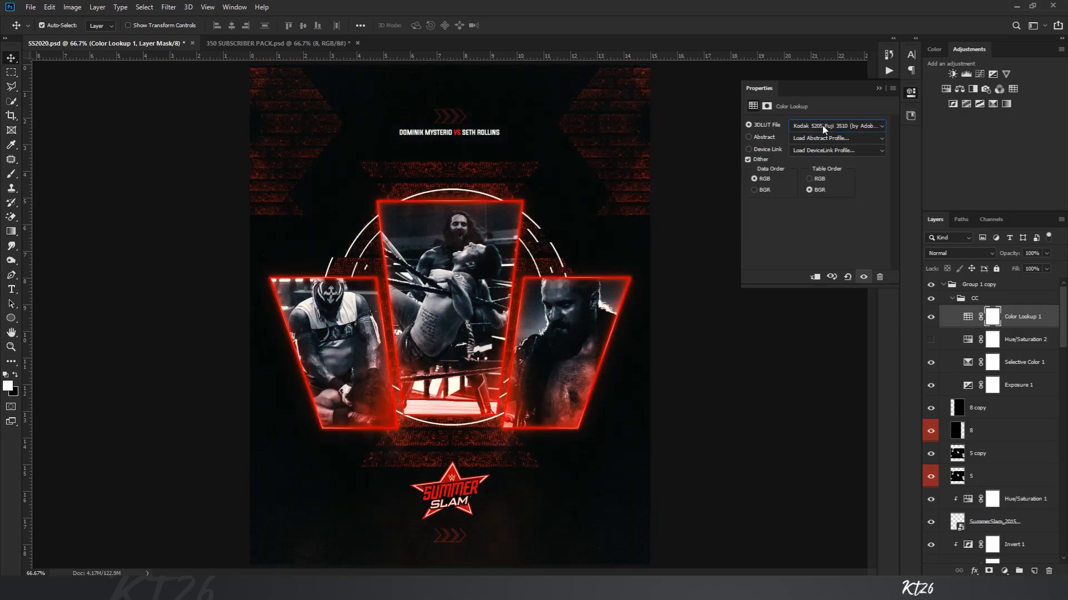
{"action": "scroll", "coordinate": [824, 128], "scroll_direction": "down", "scroll_amount": 2}
{"action": "scroll", "coordinate": [824, 128], "scroll_direction": "down", "scroll_amount": 3}
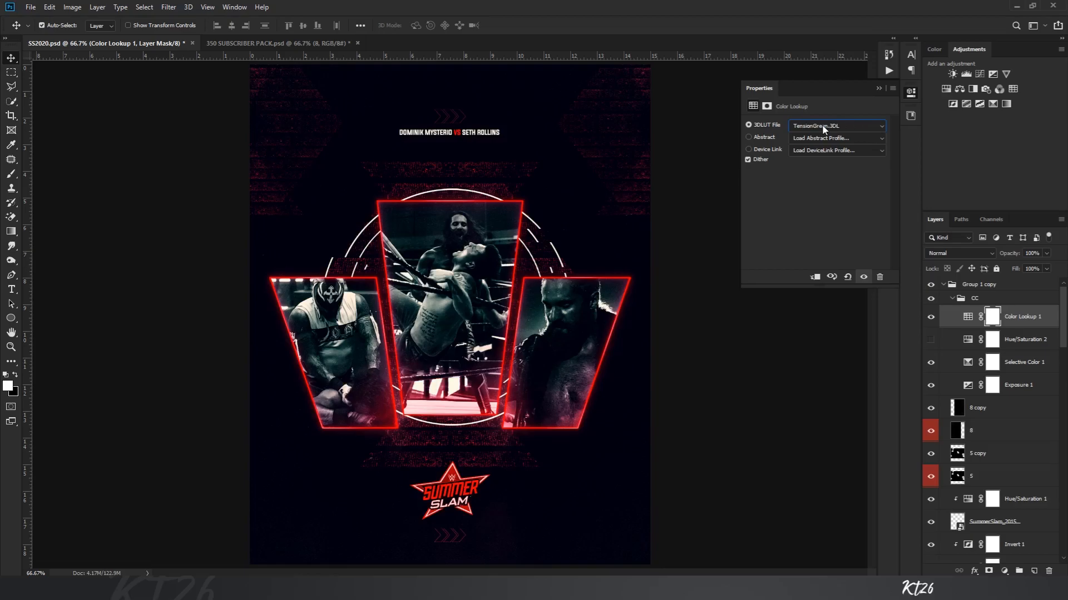
{"action": "left_click", "coordinate": [878, 89]}
{"action": "key", "text": "Delete"}
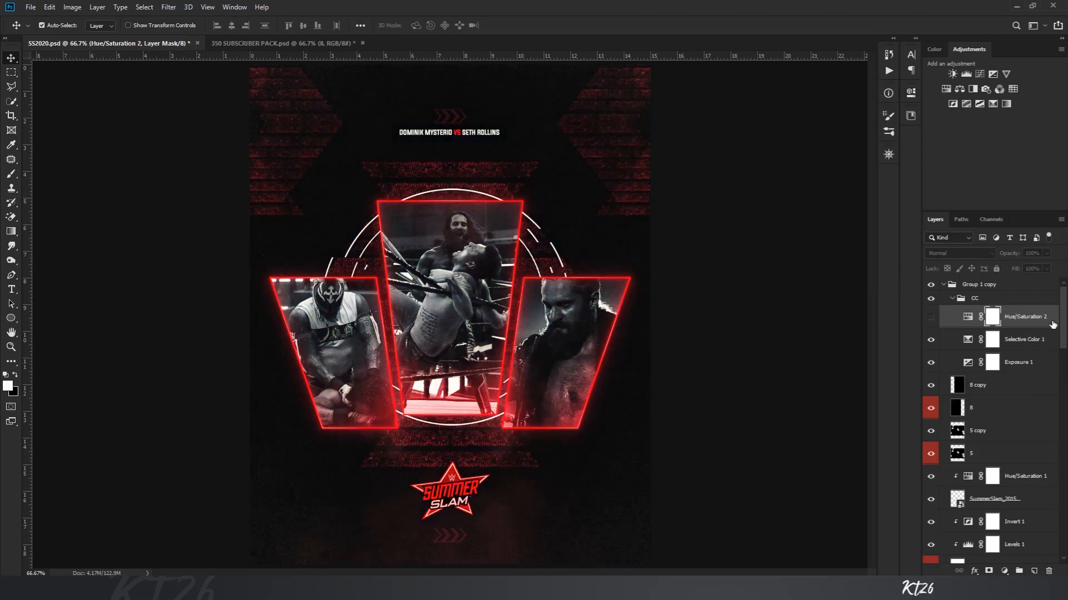
Step: Add a new layer above 8 copy and choose a bright red foreground color for the brush
{"action": "key", "text": "ctrl+plus"}
{"action": "key", "text": "ctrl+minus"}
{"action": "key", "text": "ctrl+minus"}
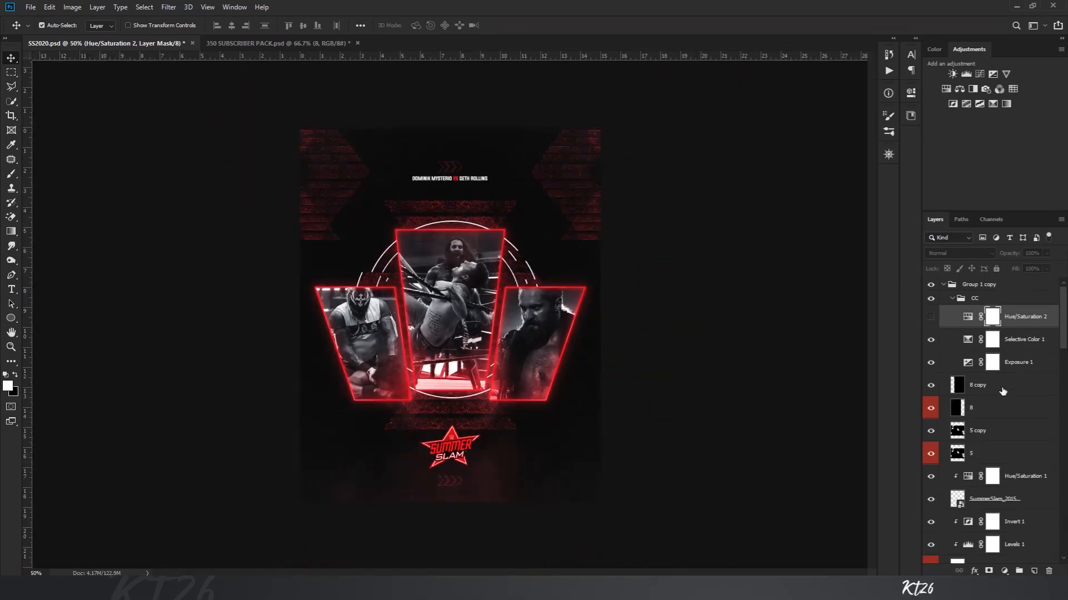
{"action": "left_click", "coordinate": [1000, 393]}
{"action": "left_click", "coordinate": [1033, 571]}
{"action": "key", "text": "b"}
{"action": "left_click", "coordinate": [7, 386]}
{"action": "left_click", "coordinate": [679, 267]}
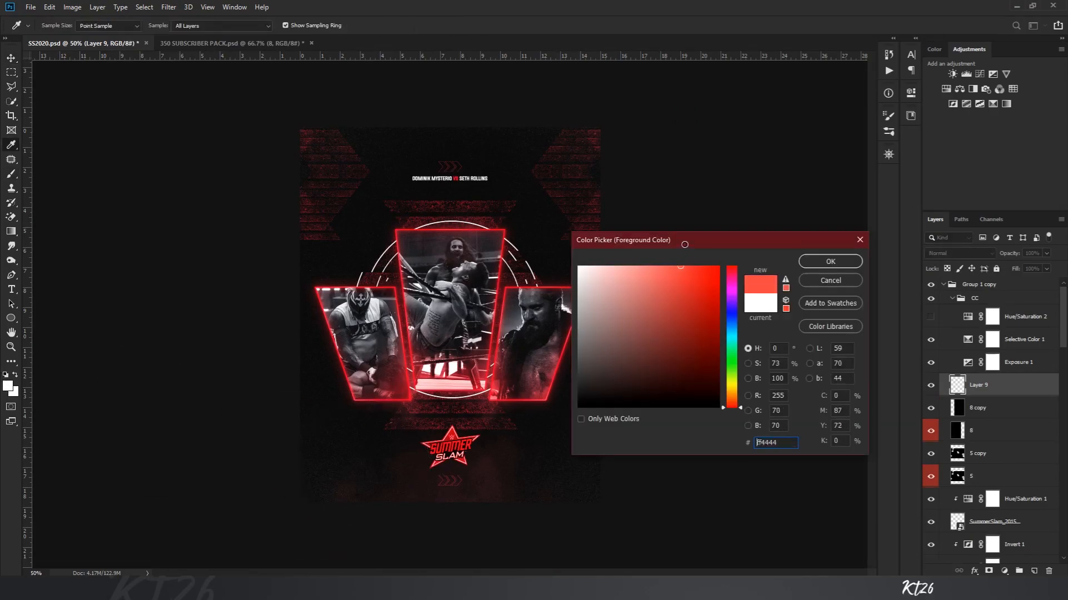
{"action": "left_click", "coordinate": [830, 261]}
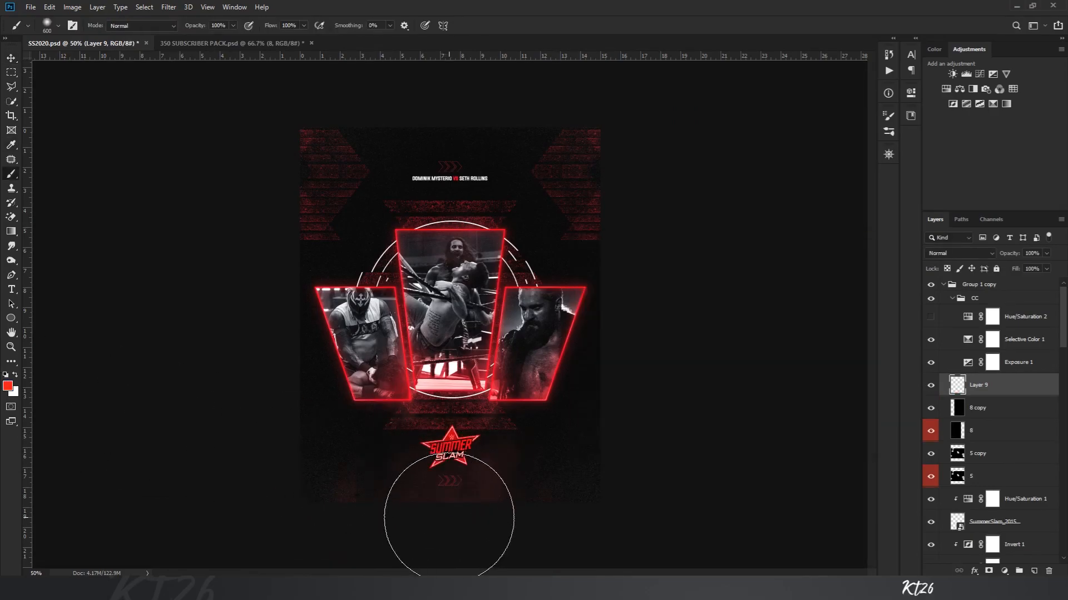
Step: Paint a soft red glow at the poster's bottom center with the 600 px brush and set its layer to Color Dodge at 42% opacity
{"action": "left_click", "coordinate": [448, 516]}
{"action": "key", "text": "ctrl+t"}
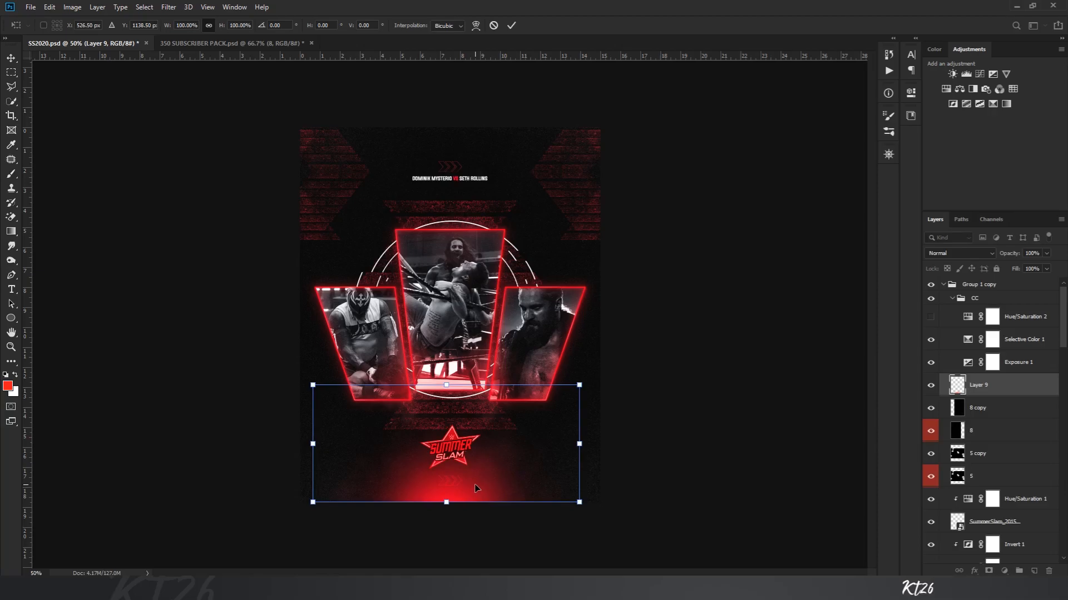
{"action": "key", "text": "Return"}
{"action": "left_click", "coordinate": [959, 253]}
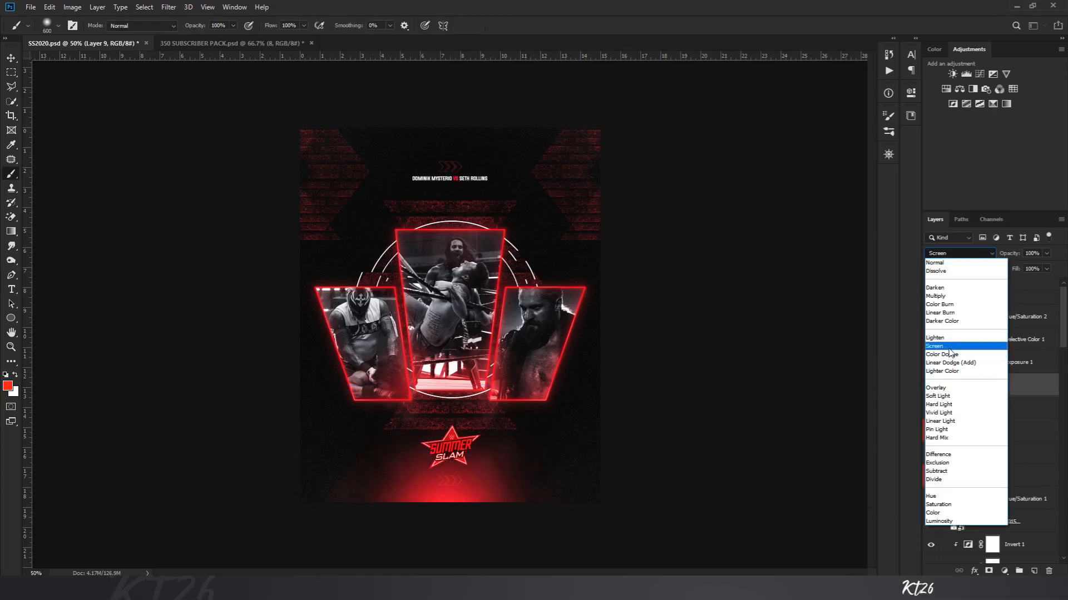
{"action": "left_click", "coordinate": [941, 354]}
{"action": "left_click_drag", "start_coordinate": [1046, 254], "coordinate": [1028, 269]}
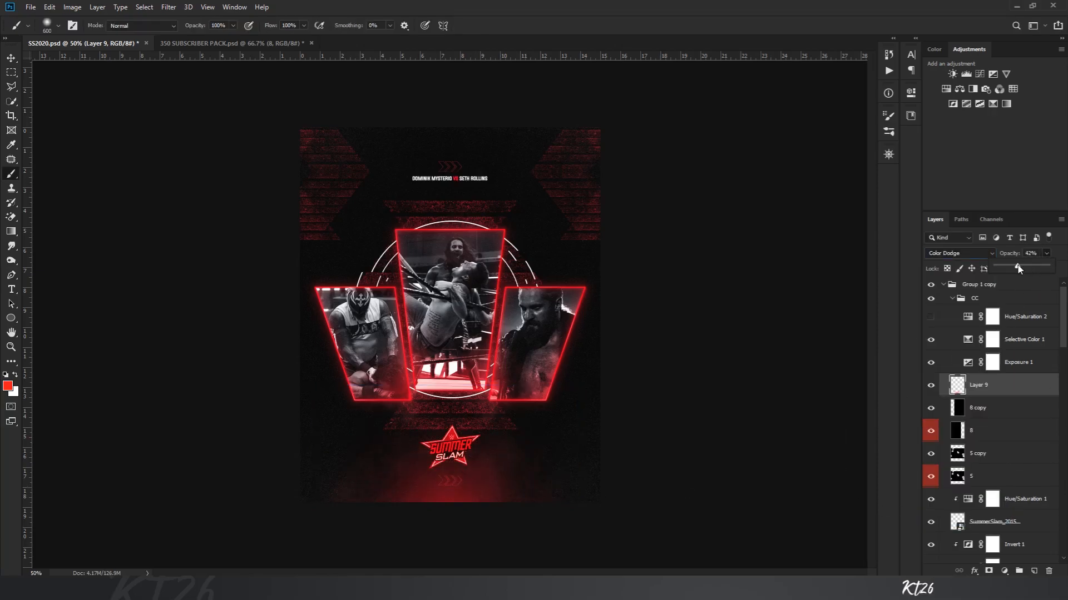
{"action": "key", "text": "ctrl+plus"}
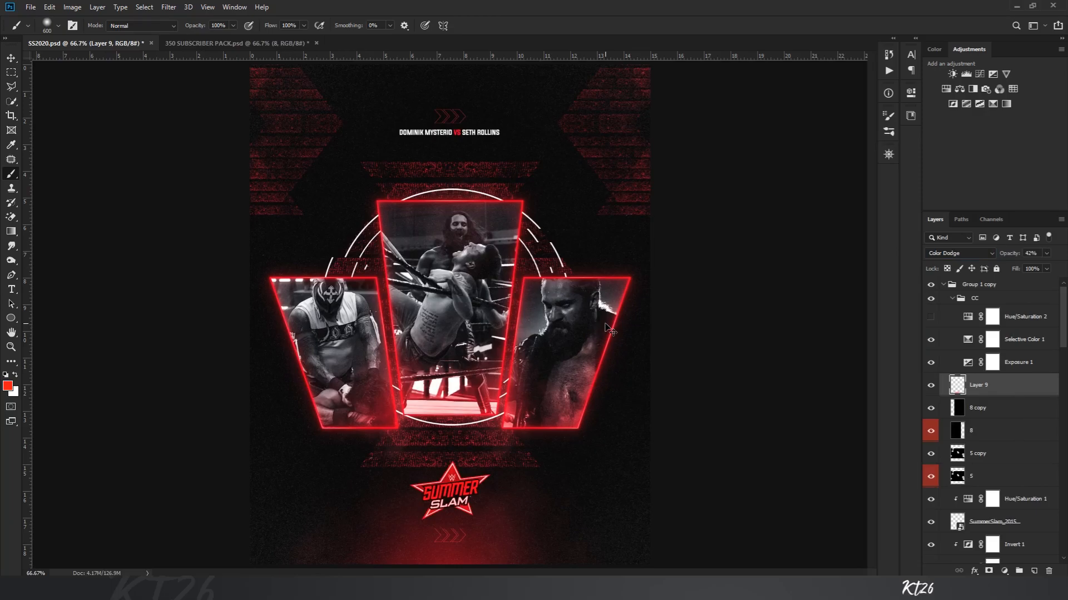
Step: Load the three panel shapes from the Backup group as a selection and add a new layer directly above that group
{"action": "left_click", "coordinate": [953, 299]}
{"action": "scroll", "coordinate": [1034, 372], "scroll_direction": "down", "scroll_amount": 5}
{"action": "scroll", "coordinate": [1035, 371], "scroll_direction": "down", "scroll_amount": 6}
{"action": "left_click", "coordinate": [951, 535]}
{"action": "left_click", "coordinate": [943, 533]}
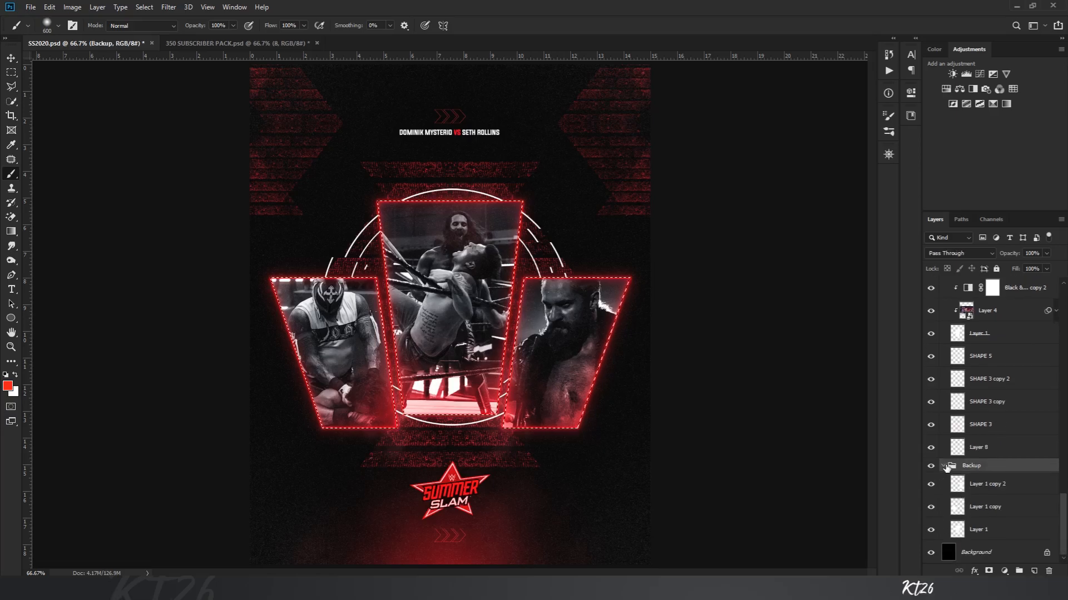
{"action": "left_click", "coordinate": [944, 466]}
{"action": "left_click", "coordinate": [1034, 571]}
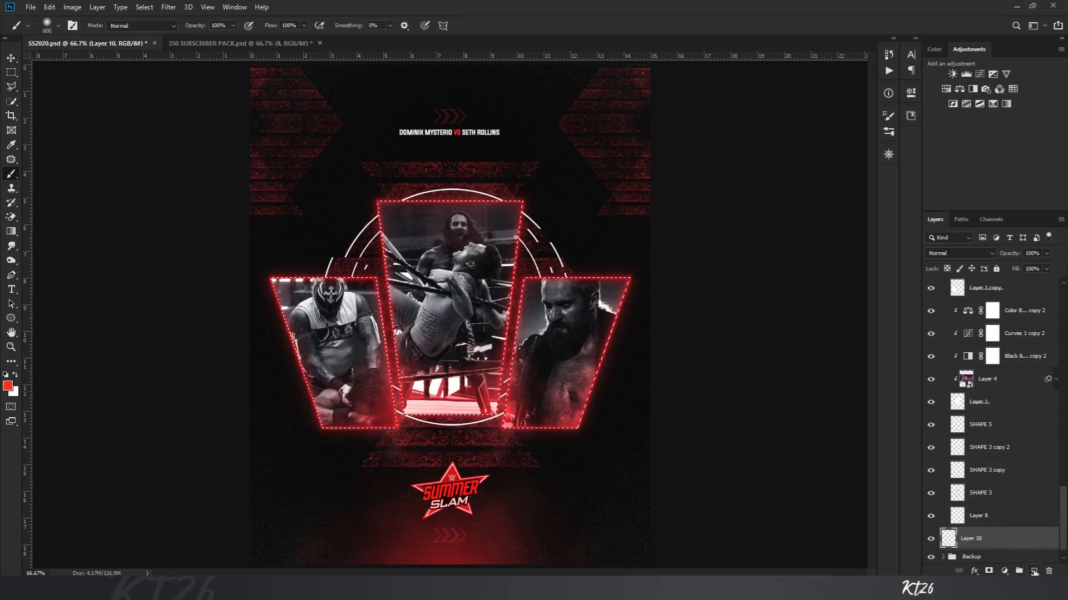
Step: Stroke the three-panel selection with a thin red outline on the new layer
{"action": "key", "text": "l"}
{"action": "right_click", "coordinate": [570, 299]}
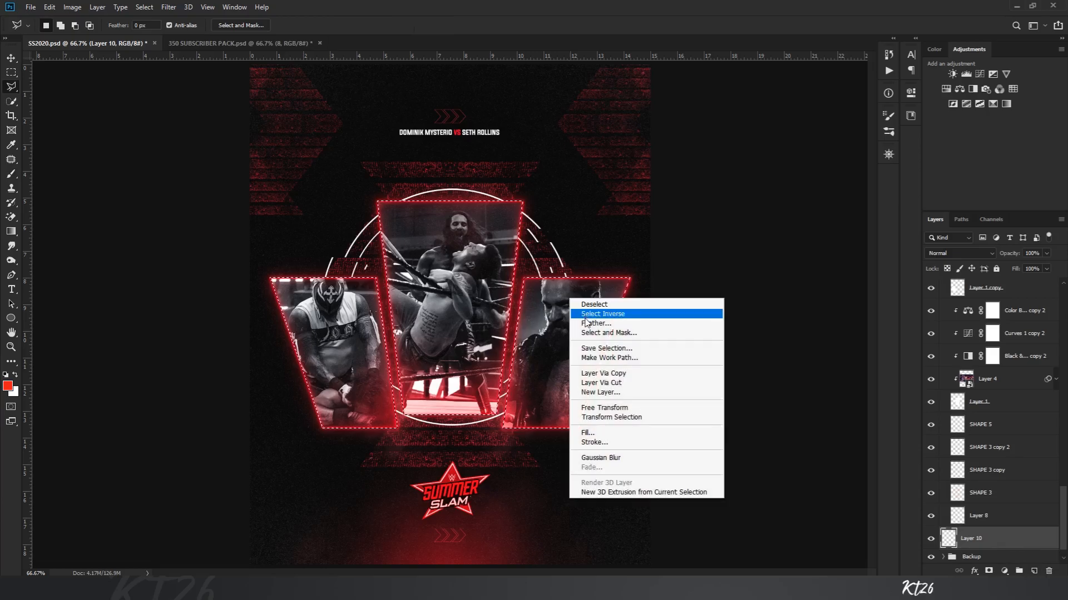
{"action": "left_click", "coordinate": [589, 442]}
{"action": "left_click", "coordinate": [604, 146]}
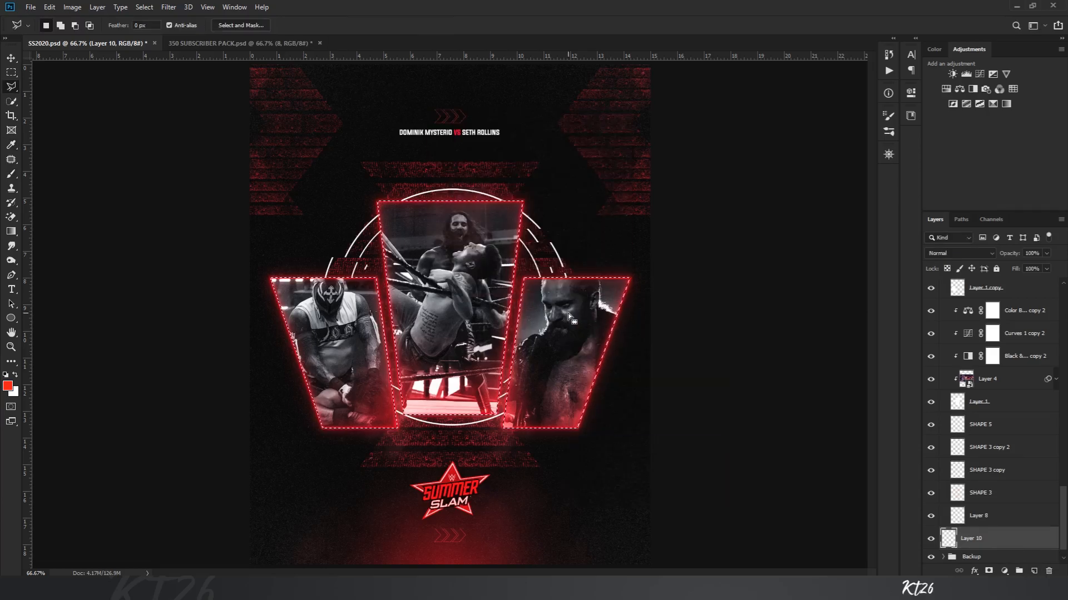
Step: Scale the red panel outlines to about 121% and position them around the three wrestler panels
{"action": "key", "text": "ctrl+t"}
{"action": "left_click_drag", "start_coordinate": [493, 256], "coordinate": [493, 233]}
{"action": "left_click_drag", "start_coordinate": [631, 178], "coordinate": [677, 160]}
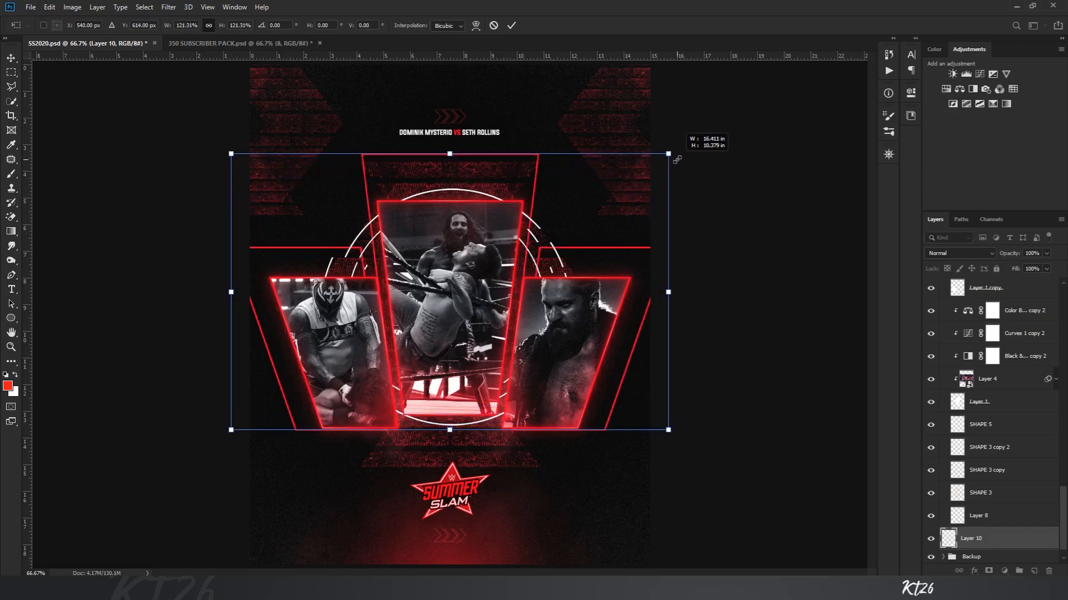
{"action": "left_click_drag", "start_coordinate": [470, 259], "coordinate": [471, 272]}
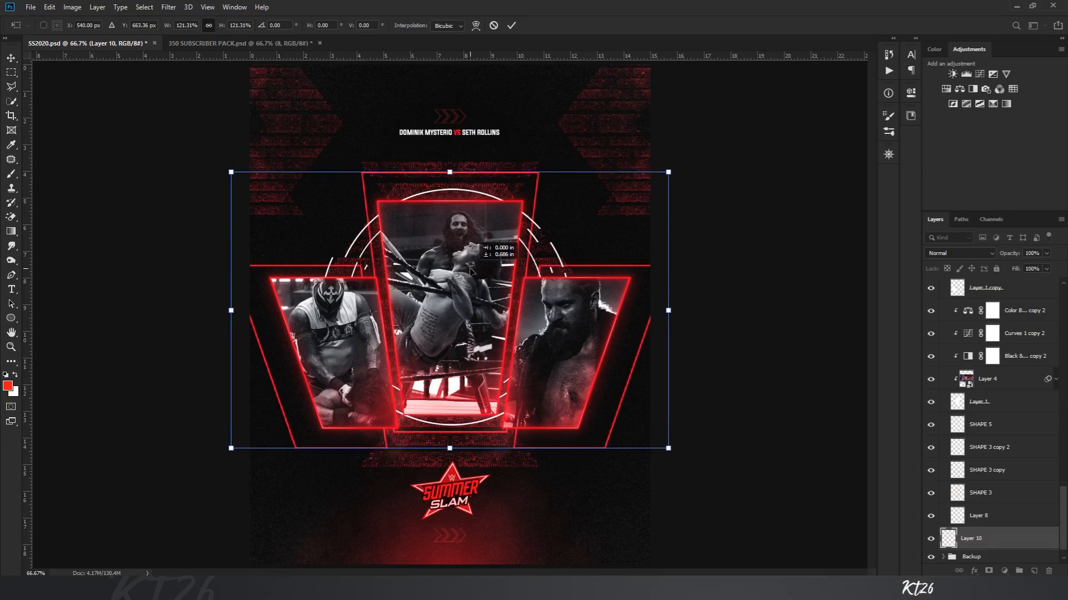
{"action": "key", "text": "Return"}
Step: Duplicate the panel outline layer and enlarge the copy to about 149%, centered on the poster
{"action": "scroll", "coordinate": [579, 333], "scroll_direction": "down", "scroll_amount": 3}
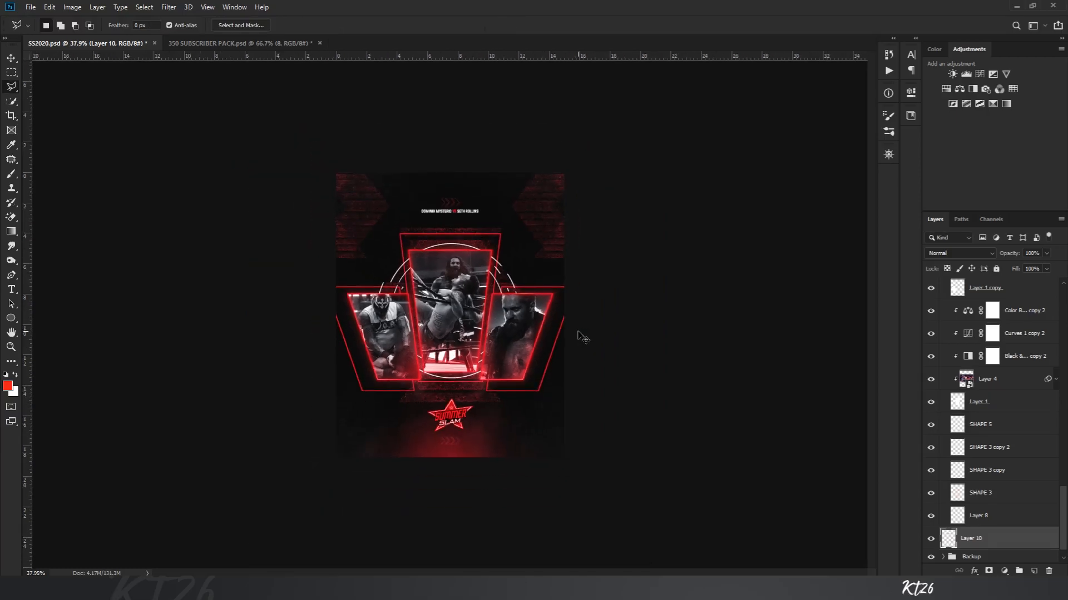
{"action": "key", "text": "ctrl+j"}
{"action": "key", "text": "ctrl+t"}
{"action": "left_click_drag", "start_coordinate": [584, 228], "coordinate": [638, 195]}
{"action": "key", "text": "alt+shift"}
{"action": "mouse_move", "coordinate": [526, 242]}
{"action": "left_mouse_down"}
{"action": "mouse_move", "coordinate": [528, 306]}
{"action": "mouse_move", "coordinate": [529, 247]}
{"action": "mouse_move", "coordinate": [508, 232]}
{"action": "left_mouse_up"}
{"action": "scroll", "coordinate": [485, 364], "scroll_direction": "up", "scroll_amount": 3}
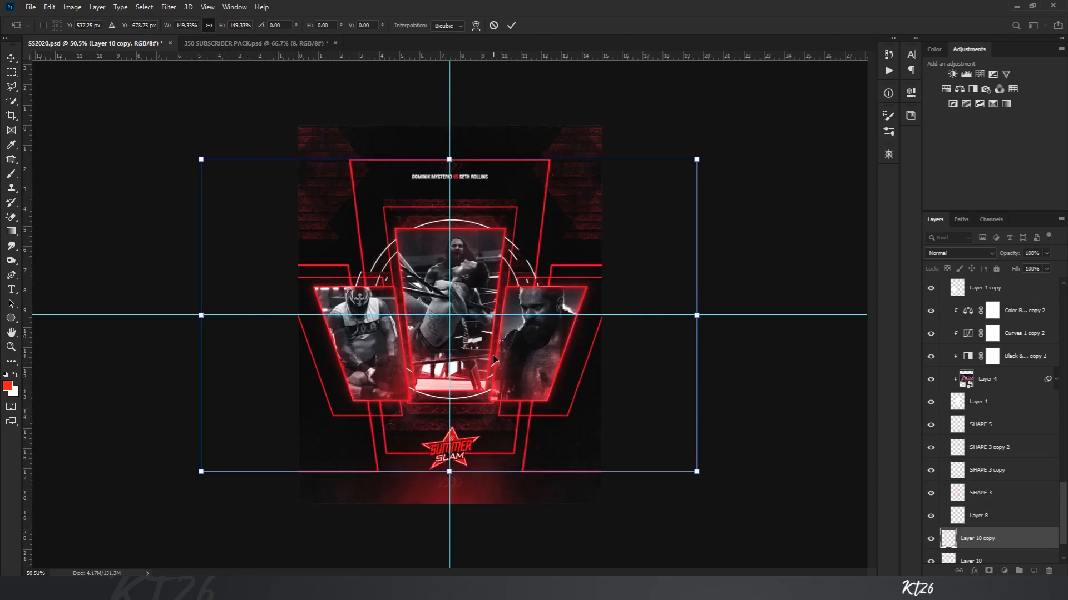
{"action": "key", "text": "Return"}
Step: Turn the enlarged outline copy white with a Hue/Saturation lightness of +100, keep it in Normal mode and set its opacity to 14%
{"action": "key", "text": "i"}
{"action": "key", "text": "ctrl+u"}
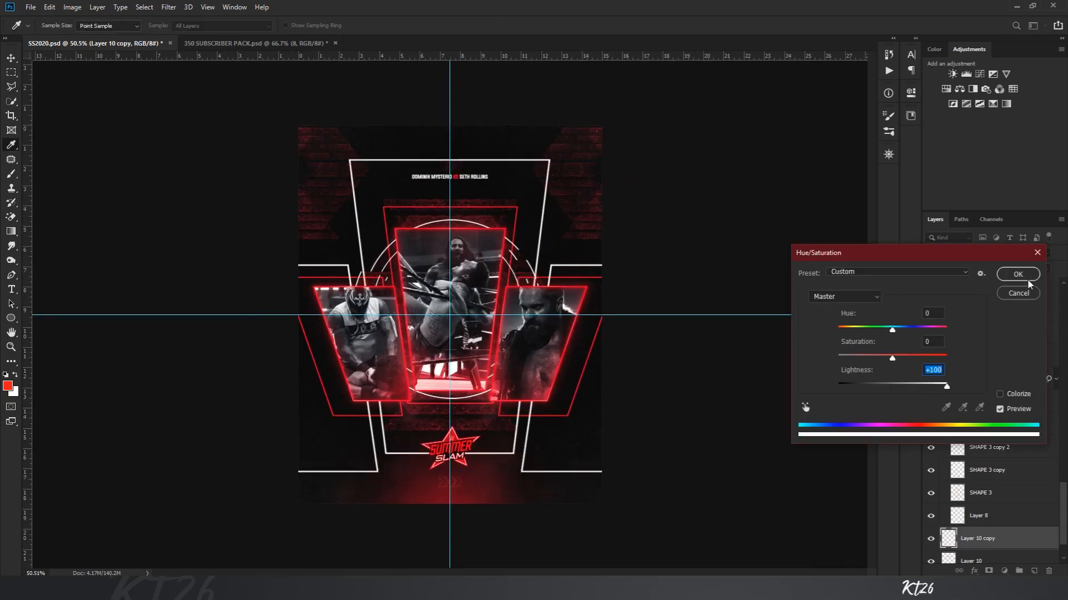
{"action": "key", "text": "Return"}
{"action": "key", "text": "l"}
{"action": "left_click", "coordinate": [959, 254]}
{"action": "left_click", "coordinate": [937, 263]}
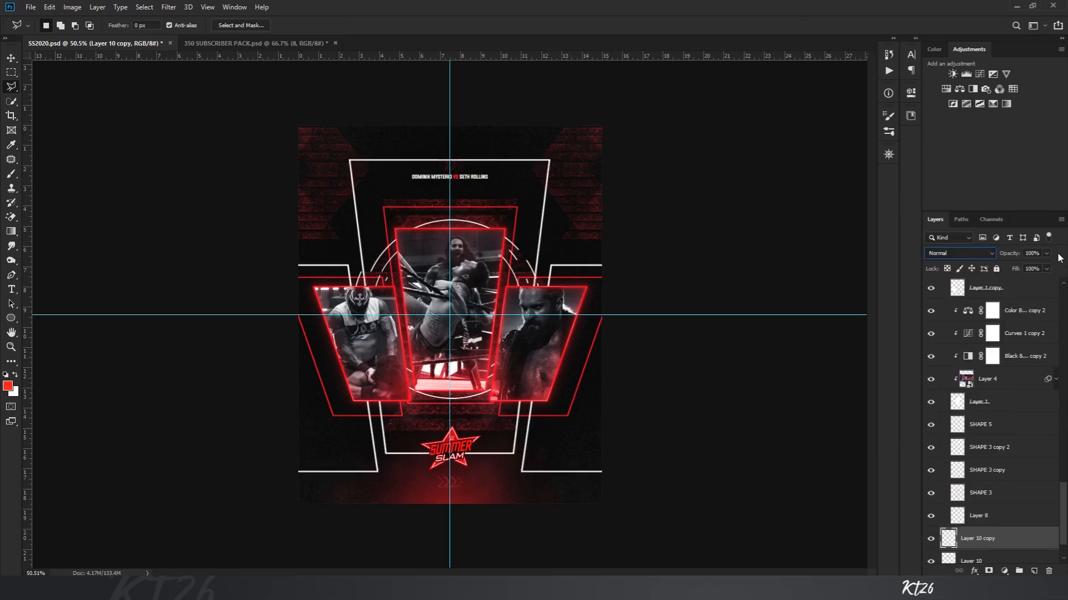
{"action": "left_click_drag", "start_coordinate": [1026, 266], "coordinate": [1009, 267]}
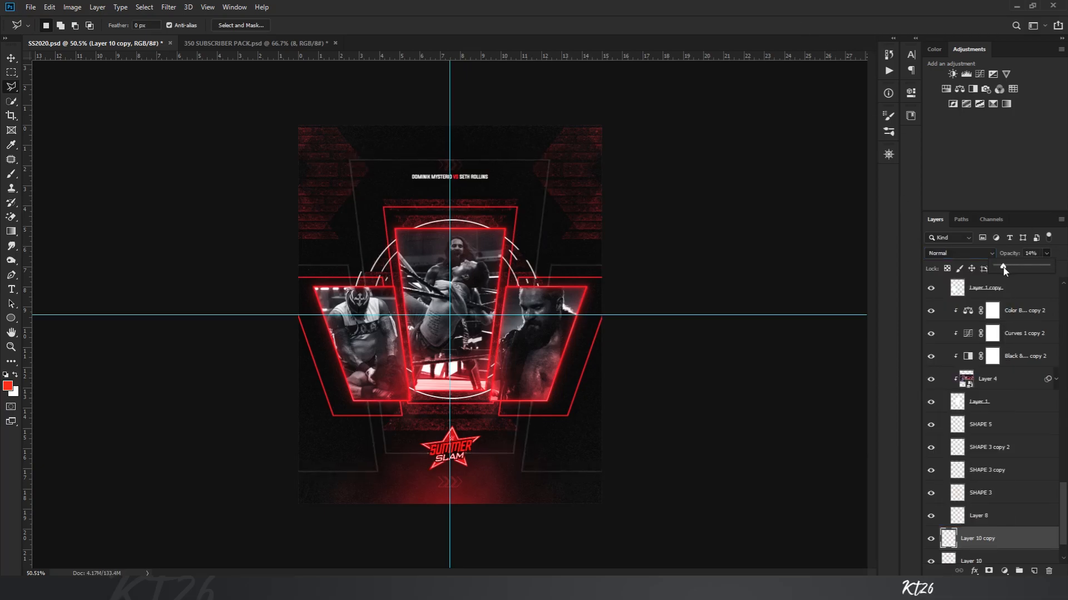
Step: Set the red outline layer (Layer 10) to 70% opacity and add a black layer mask that hides it
{"action": "scroll", "coordinate": [999, 528], "scroll_direction": "down", "scroll_amount": 2}
{"action": "left_click", "coordinate": [999, 524]}
{"action": "left_click_drag", "start_coordinate": [1007, 269], "coordinate": [1020, 269]}
{"action": "left_click", "coordinate": [993, 571]}
{"action": "scroll", "coordinate": [482, 314], "scroll_direction": "up", "scroll_amount": 2}
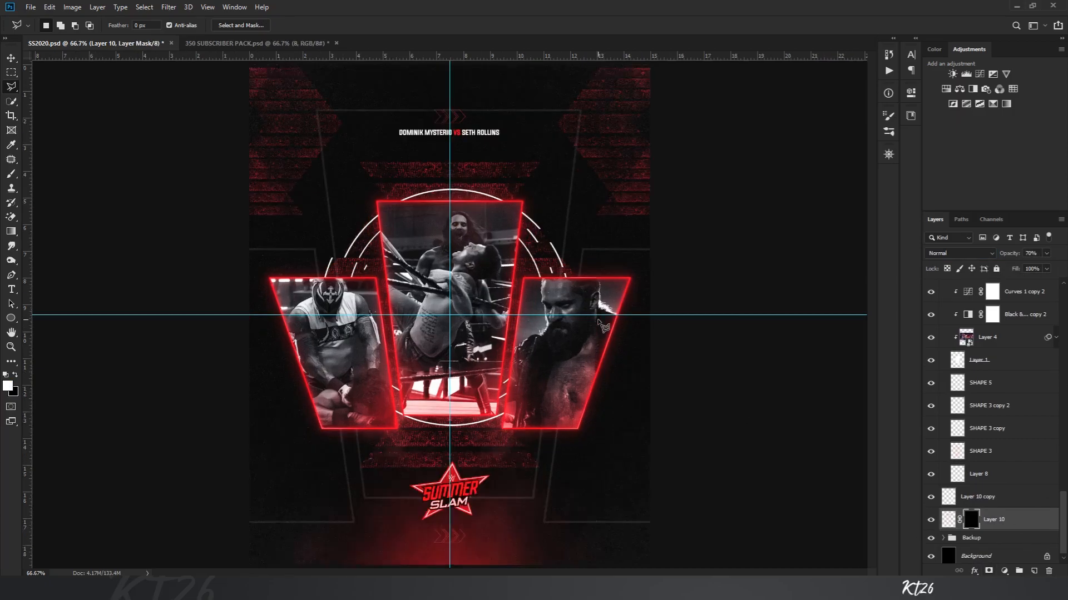
Step: Paint white on Layer 10's mask with a soft brush of down to 175 px to reveal patches of the outline, and hide the guides
{"action": "key", "text": "b"}
{"action": "key", "text": "d"}
{"action": "key", "text": "x"}
{"action": "left_click", "coordinate": [357, 180]}
{"action": "left_click", "coordinate": [343, 437]}
{"action": "key", "text": "bracketleft"}
{"action": "key", "text": "bracketleft"}
{"action": "key", "text": "bracketleft"}
{"action": "key", "text": "bracketleft"}
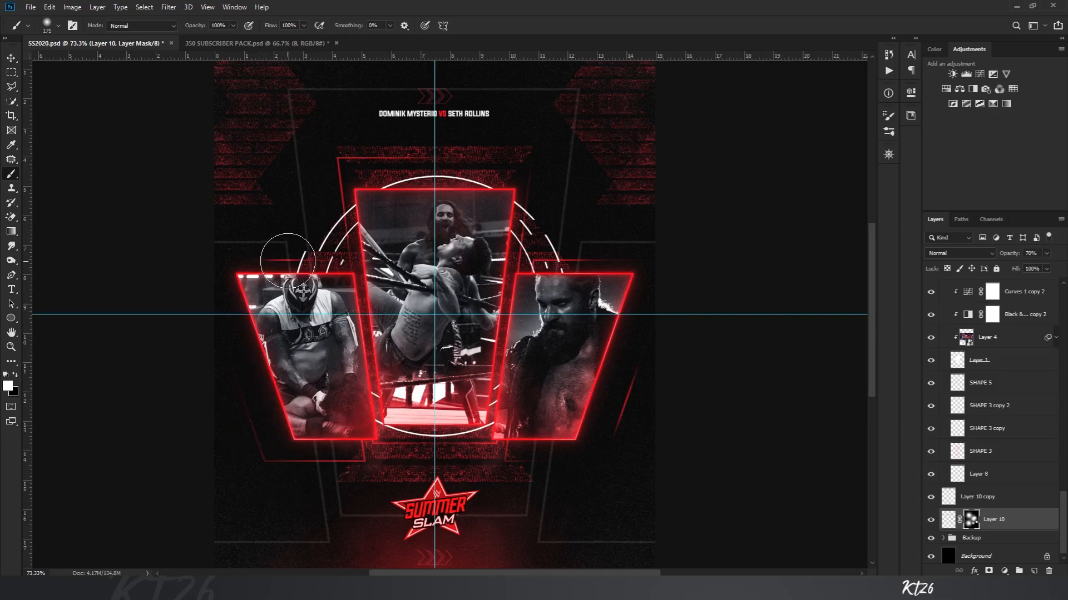
{"action": "scroll", "coordinate": [457, 322], "scroll_direction": "down", "scroll_amount": 3}
{"action": "key", "text": "ctrl+semicolon"}
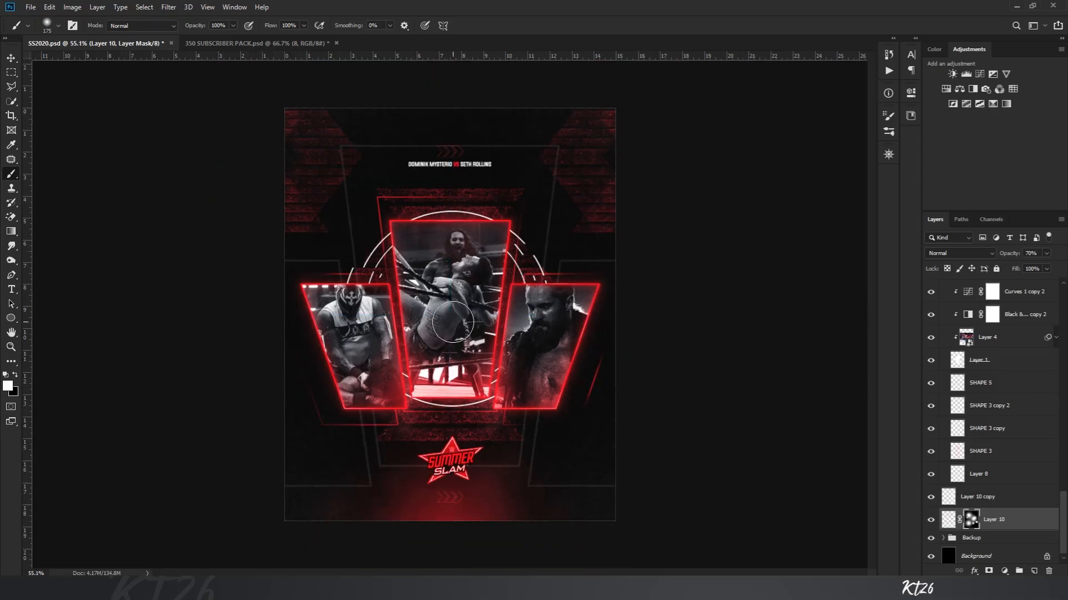
{"action": "scroll", "coordinate": [454, 322], "scroll_direction": "up", "scroll_amount": 2}
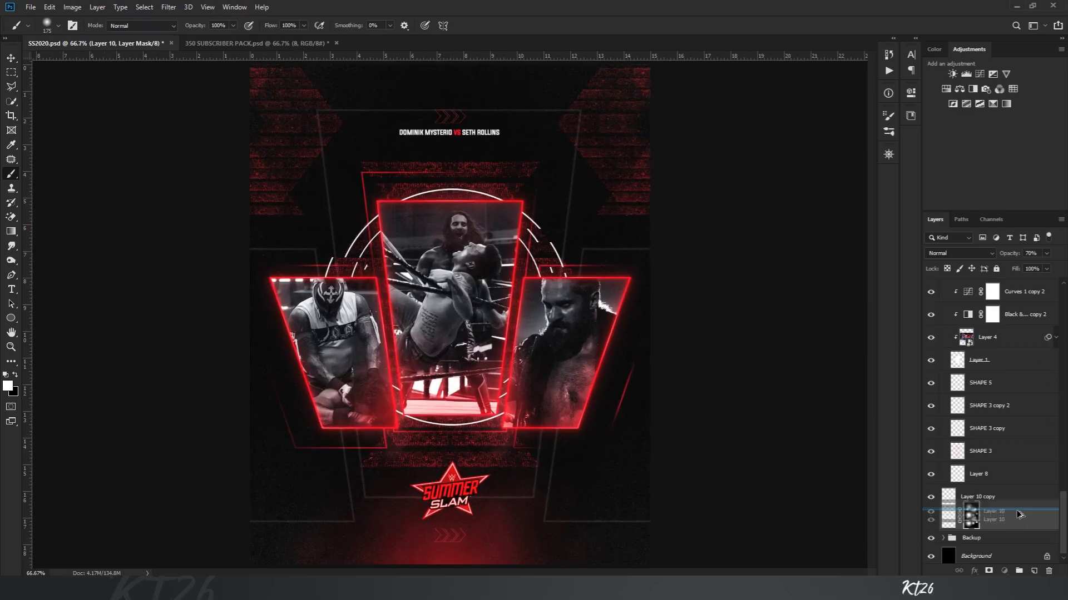
Step: Duplicate the masked red outline layer and flip the copy horizontally
{"action": "key", "text": "ctrl+j"}
{"action": "key", "text": "ctrl+t"}
{"action": "right_click", "coordinate": [529, 329]}
{"action": "left_click", "coordinate": [563, 465]}
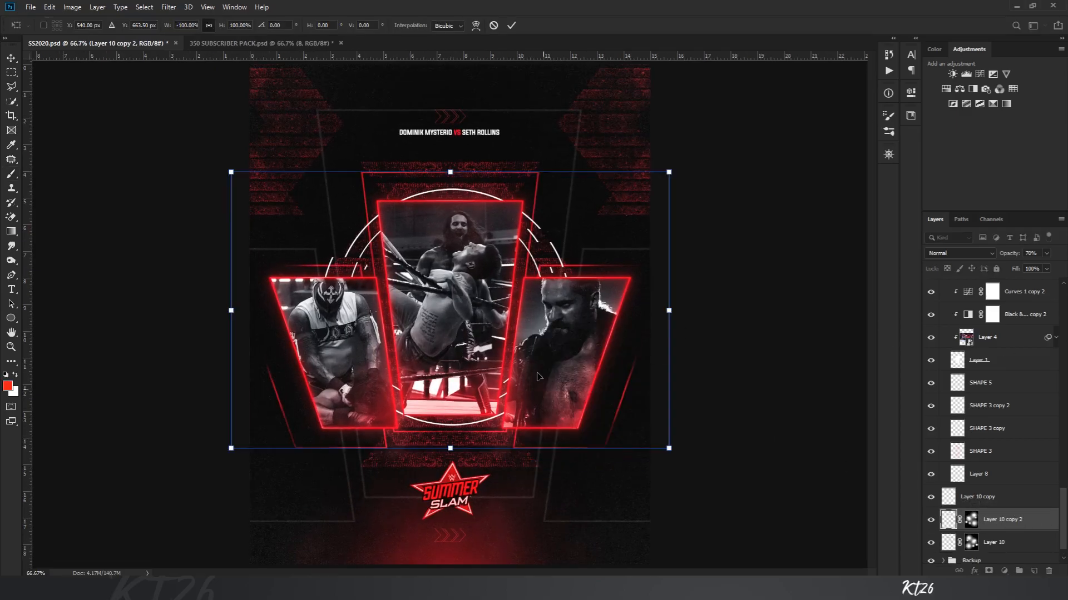
{"action": "key", "text": "Return"}
{"action": "key", "text": "b"}
{"action": "scroll", "coordinate": [491, 306], "scroll_direction": "down", "scroll_amount": 1}
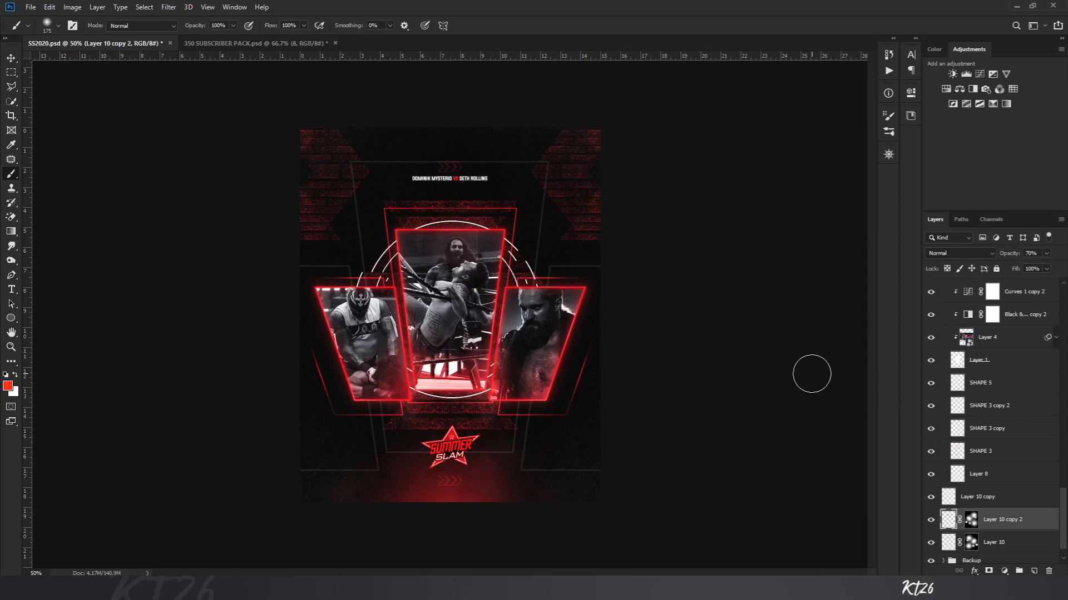
Step: Create a new layer directly above Layer 9, below the CC group, and show the guides
{"action": "scroll", "coordinate": [812, 374], "scroll_direction": "up", "scroll_amount": 1}
{"action": "scroll", "coordinate": [979, 390], "scroll_direction": "up", "scroll_amount": 10}
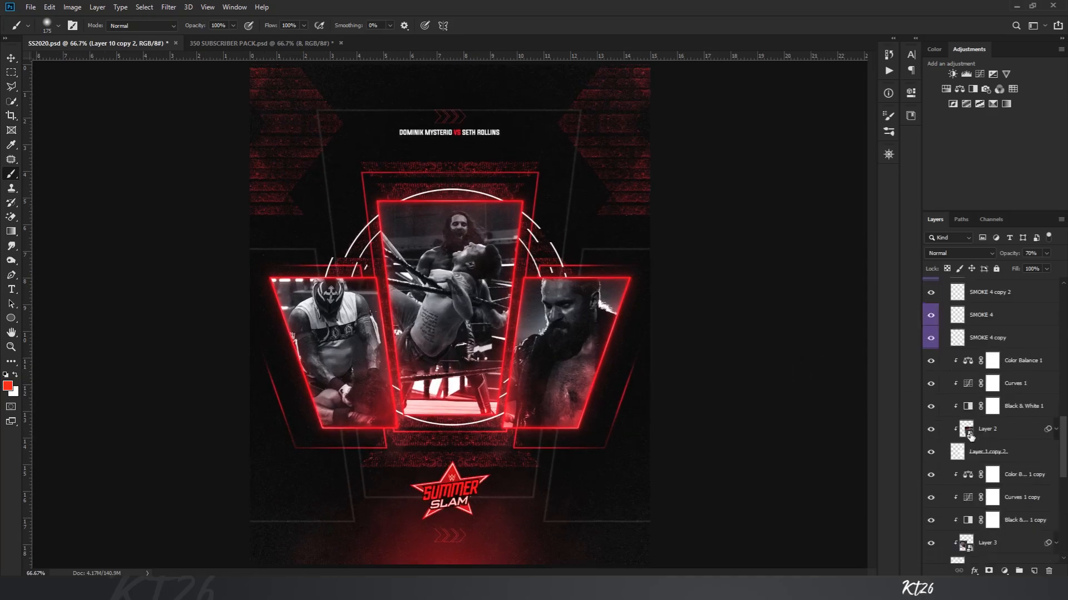
{"action": "scroll", "coordinate": [970, 427], "scroll_direction": "up", "scroll_amount": 10}
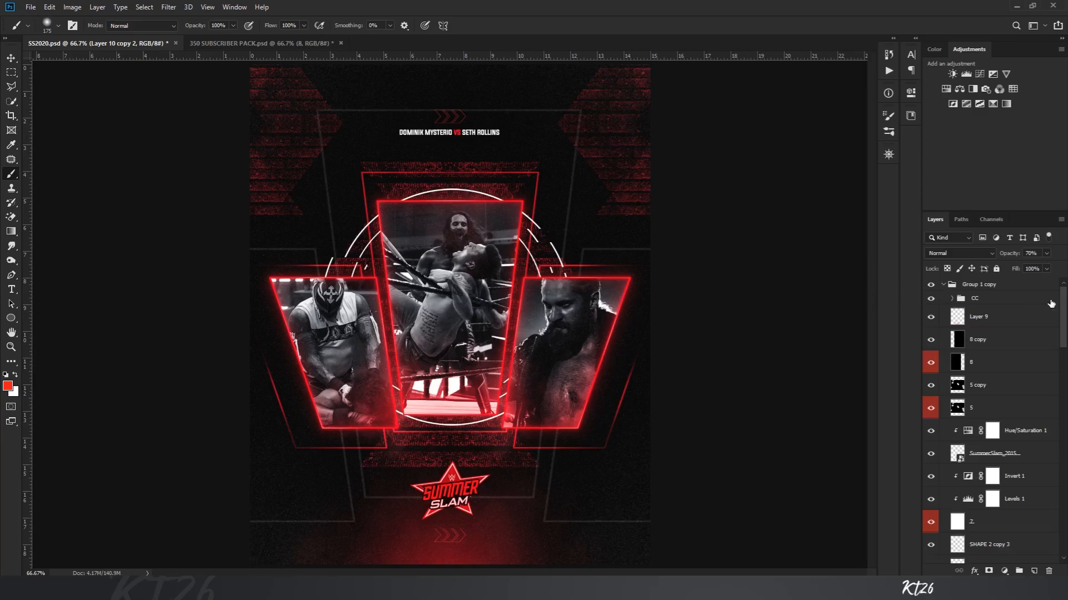
{"action": "left_click", "coordinate": [994, 318]}
{"action": "left_click", "coordinate": [1034, 571]}
{"action": "key", "text": "ctrl+semicolon"}
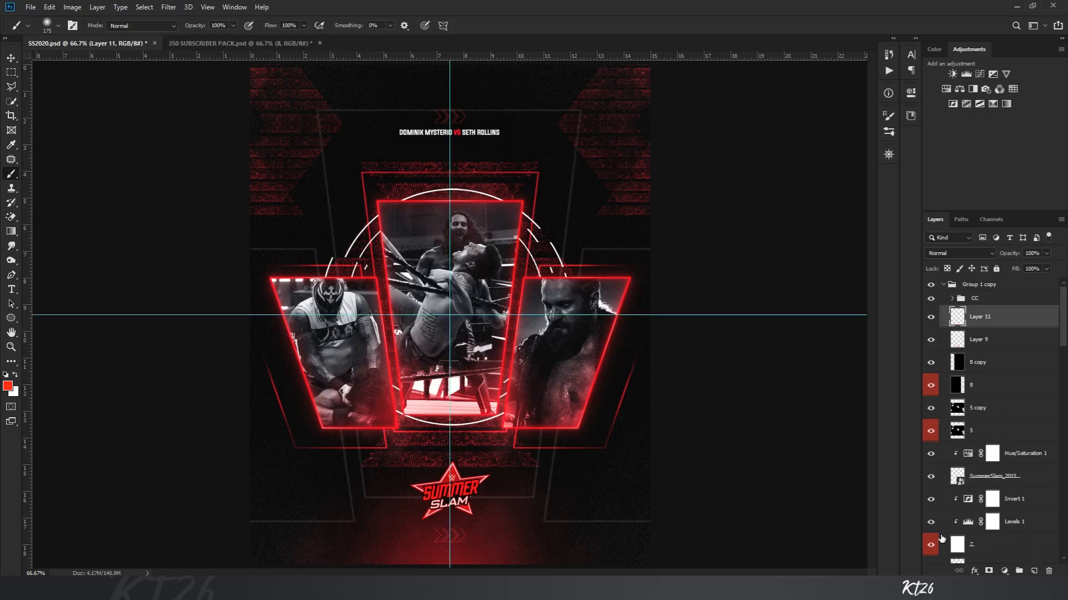
Step: Select a narrow full-height strip just left of the vertical center guide, paint it solid red on the new layer and deselect
{"action": "key", "text": "ctrl+minus"}
{"action": "key", "text": "m"}
{"action": "mouse_move", "coordinate": [427, 127]}
{"action": "left_mouse_down"}
{"action": "mouse_move", "coordinate": [456, 332]}
{"action": "mouse_move", "coordinate": [450, 503]}
{"action": "left_mouse_up"}
{"action": "key", "text": "b"}
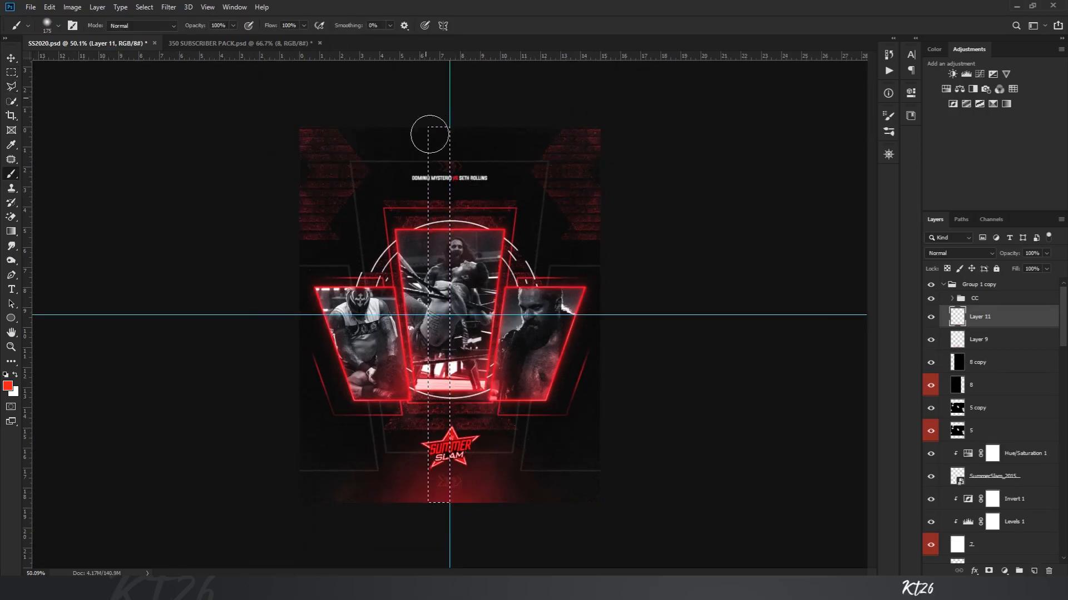
{"action": "left_click_drag", "start_coordinate": [433, 109], "coordinate": [437, 565]}
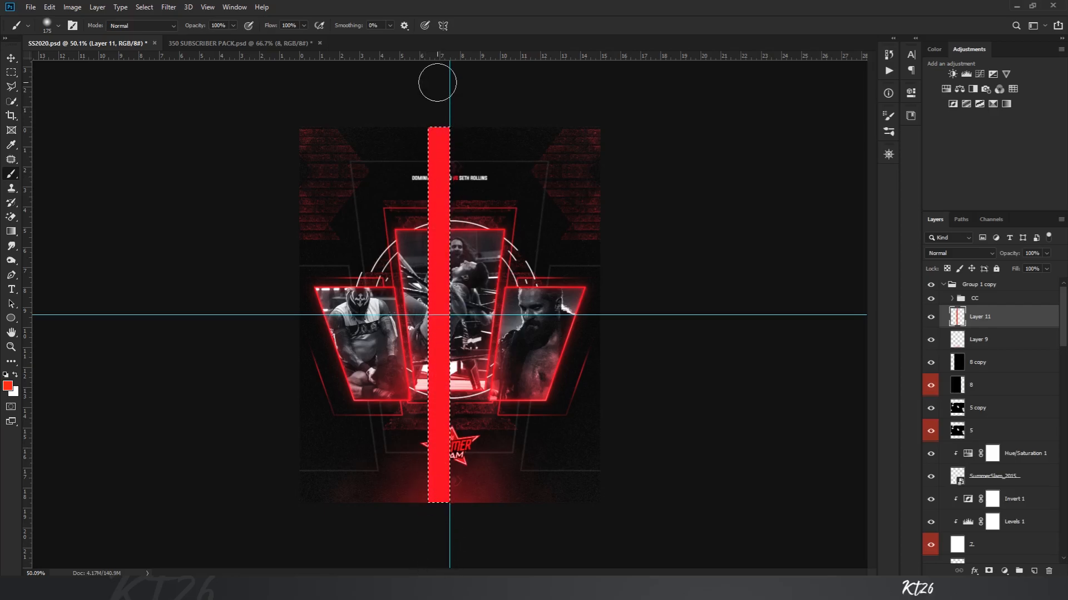
{"action": "left_click", "coordinate": [10, 87]}
{"action": "key", "text": "ctrl+d"}
Step: Move the red vertical stripe so it is horizontally centered on the poster
{"action": "scroll", "coordinate": [441, 143], "scroll_direction": "up", "scroll_amount": 6}
{"action": "key", "text": "ctrl+t"}
{"action": "left_click_drag", "start_coordinate": [441, 145], "coordinate": [460, 145]}
{"action": "key", "text": "Return"}
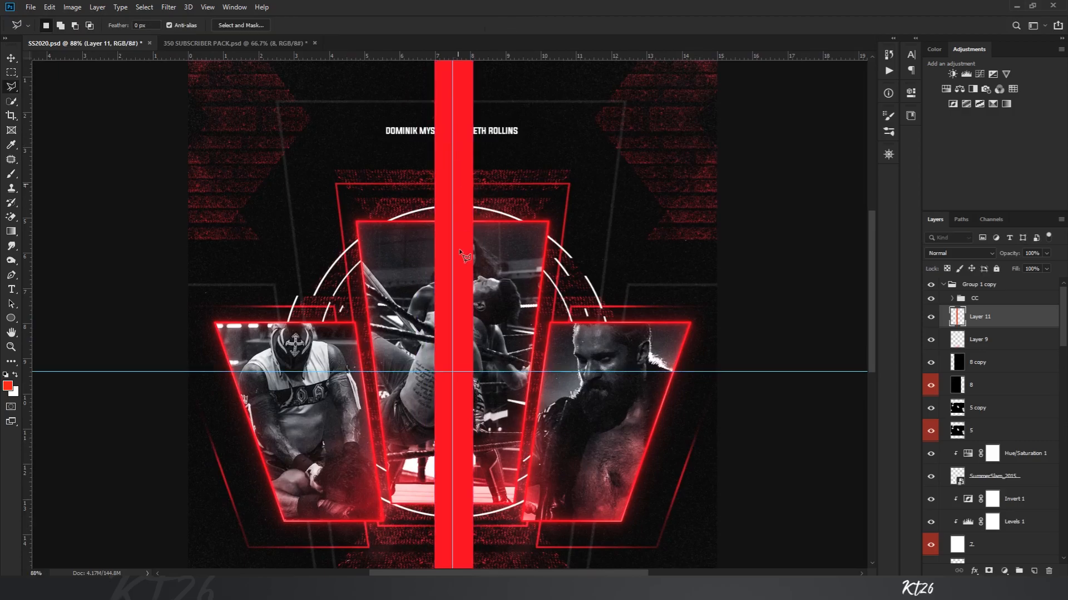
{"action": "key", "text": "ctrl+t"}
{"action": "left_click_drag", "start_coordinate": [462, 219], "coordinate": [459, 218]}
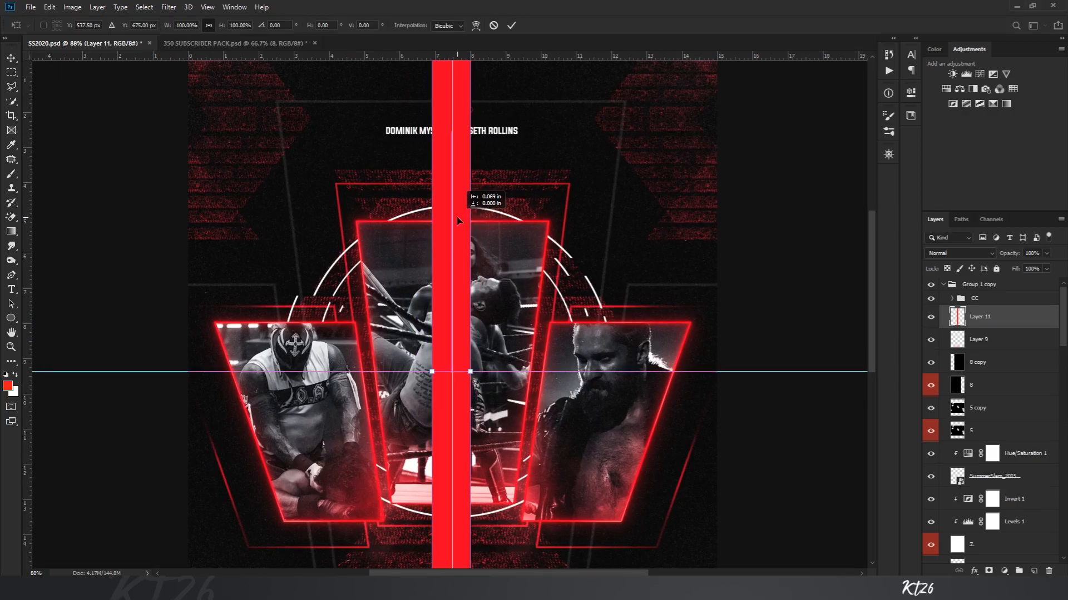
{"action": "scroll", "coordinate": [458, 218], "scroll_direction": "down", "scroll_amount": 6}
{"action": "scroll", "coordinate": [448, 146], "scroll_direction": "up", "scroll_amount": 6}
{"action": "scroll", "coordinate": [524, 128], "scroll_direction": "down", "scroll_amount": 2}
{"action": "left_click_drag", "start_coordinate": [525, 164], "coordinate": [555, 161]}
{"action": "key", "text": "Return"}
Step: Duplicate the red stripe, narrow the copy and place it just to the right of the wide stripe with a small gap
{"action": "scroll", "coordinate": [529, 162], "scroll_direction": "down", "scroll_amount": 4}
{"action": "key", "text": "ctrl+j"}
{"action": "key", "text": "ctrl+t"}
{"action": "left_click_drag", "start_coordinate": [565, 488], "coordinate": [553, 492]}
{"action": "scroll", "coordinate": [553, 492], "scroll_direction": "up", "scroll_amount": 5}
{"action": "left_click_drag", "start_coordinate": [544, 442], "coordinate": [437, 442]}
{"action": "key", "text": "Return"}
Step: Duplicate the wide red stripe as a thin line over it and turn the copy white with maximum Hue/Saturation lightness
{"action": "left_click", "coordinate": [999, 342]}
{"action": "key", "text": "ctrl+j"}
{"action": "key", "text": "ctrl+t"}
{"action": "key", "text": "Return"}
{"action": "scroll", "coordinate": [437, 421], "scroll_direction": "down", "scroll_amount": 4}
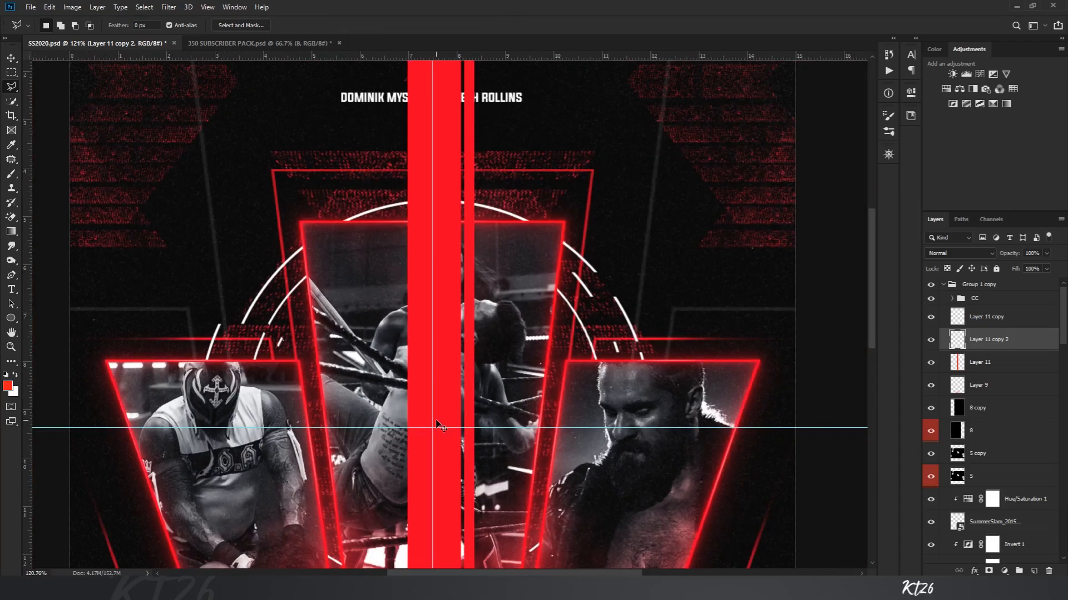
{"action": "key", "text": "ctrl+u"}
{"action": "left_click_drag", "start_coordinate": [893, 388], "coordinate": [1063, 380]}
{"action": "left_click", "coordinate": [1030, 273]}
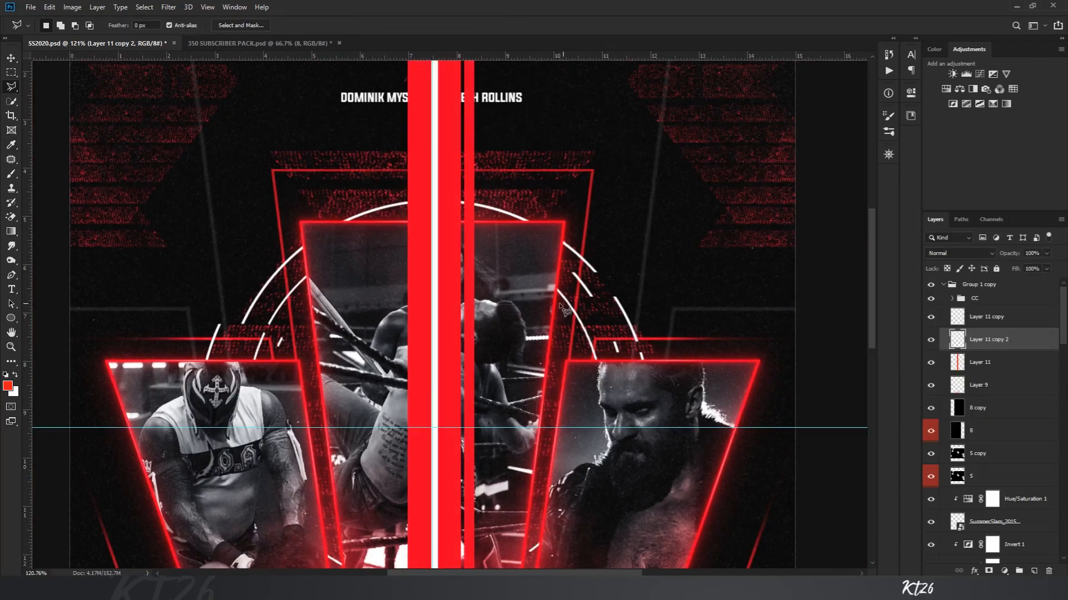
Step: Shift the thin white line 20 px to the left, to X 523 px
{"action": "scroll", "coordinate": [546, 304], "scroll_direction": "down", "scroll_amount": 4}
{"action": "key", "text": "ctrl+t"}
{"action": "key", "text": "shift+Left"}
{"action": "key", "text": "shift+Left"}
{"action": "key", "text": "Return"}
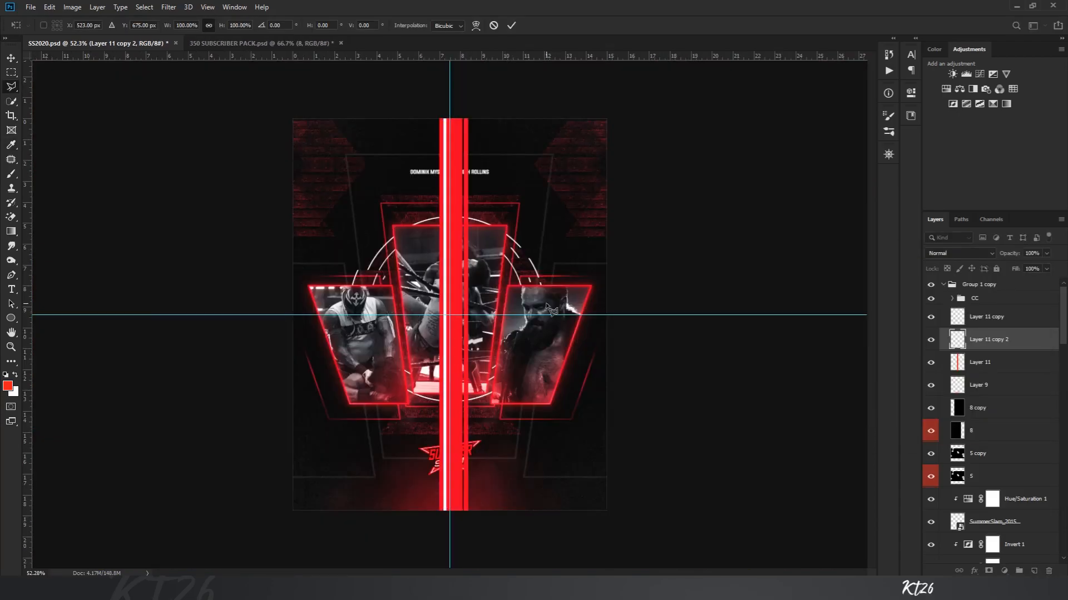
Step: Duplicate the thin white line and move the copy to X 604.91 px, along the right edge of the stripes
{"action": "key", "text": "ctrl+j"}
{"action": "key", "text": "ctrl+t"}
{"action": "key", "text": "shift+Right"}
{"action": "key", "text": "shift+Right"}
{"action": "key", "text": "shift+Right"}
{"action": "key", "text": "shift+Right"}
{"action": "key", "text": "shift+Right"}
{"action": "key", "text": "shift+Right"}
{"action": "key", "text": "shift+Right"}
{"action": "key", "text": "shift+Right"}
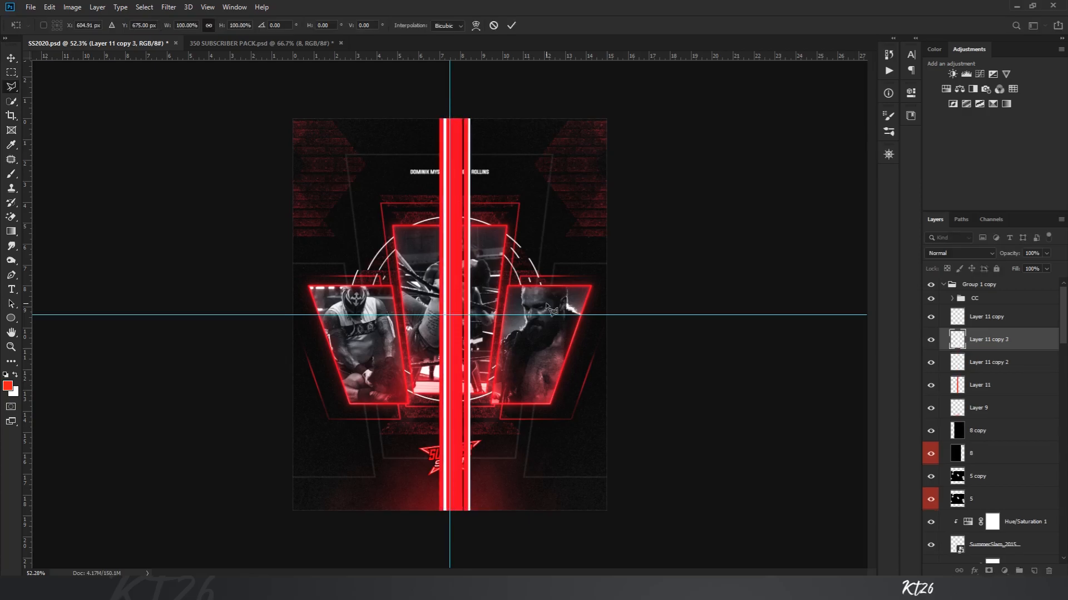
{"action": "key", "text": "Return"}
{"action": "left_click", "coordinate": [1001, 318]}
{"action": "left_click", "coordinate": [989, 409], "text": "shift"}
{"action": "key", "text": "ctrl+e"}
{"action": "left_click", "coordinate": [930, 317]}
{"action": "left_click", "coordinate": [931, 317]}
{"action": "key", "text": "ctrl+z"}
{"action": "key", "text": "ctrl+z"}
{"action": "key", "text": "ctrl+z"}
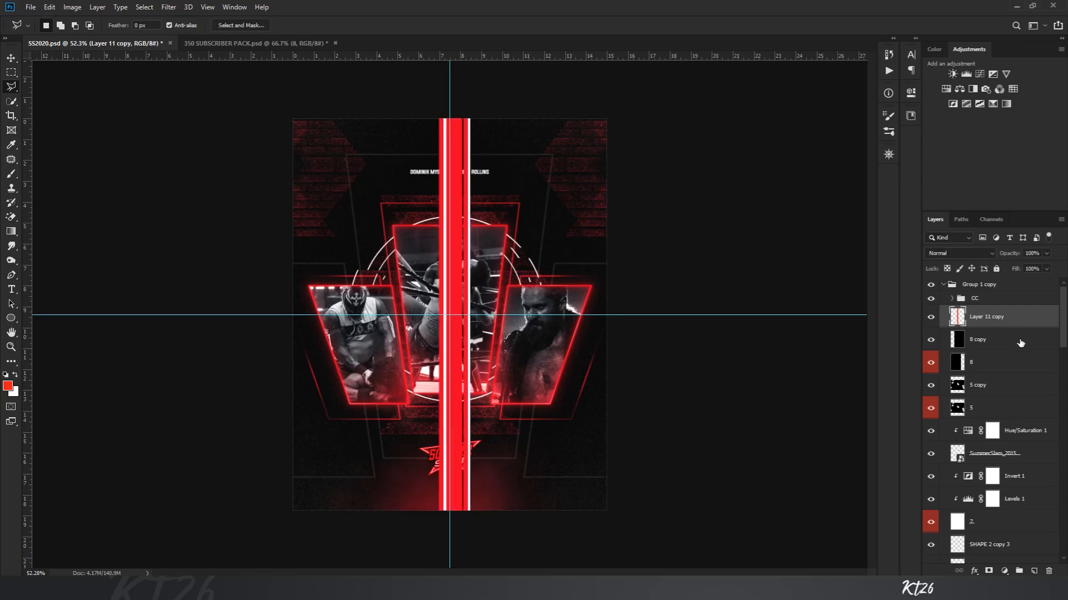
Step: Merge the four stripe layers, leaving Layer 9 separate, and duplicate the merged stripe layer
{"action": "left_click", "coordinate": [999, 381], "text": "shift"}
{"action": "key", "text": "ctrl+e"}
{"action": "left_click", "coordinate": [930, 317]}
{"action": "left_click", "coordinate": [931, 317]}
{"action": "key", "text": "ctrl+j"}
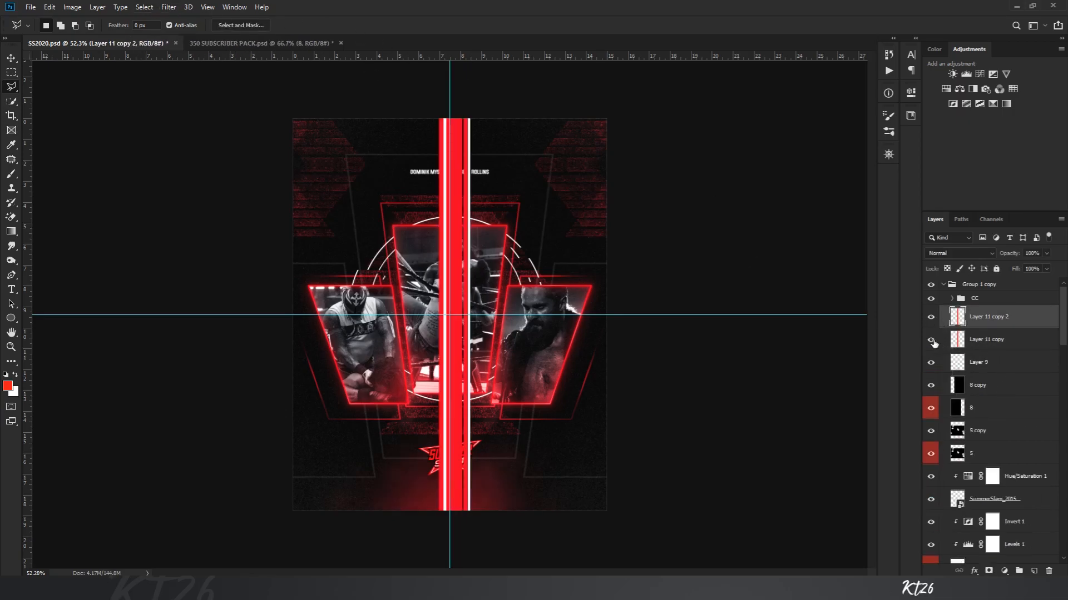
Step: Warp the duplicated stripes into flowing swirls with Liquify at brush size 700, and move their layer directly above Layer 10 copy
{"action": "left_click", "coordinate": [168, 6]}
{"action": "left_click", "coordinate": [200, 99]}
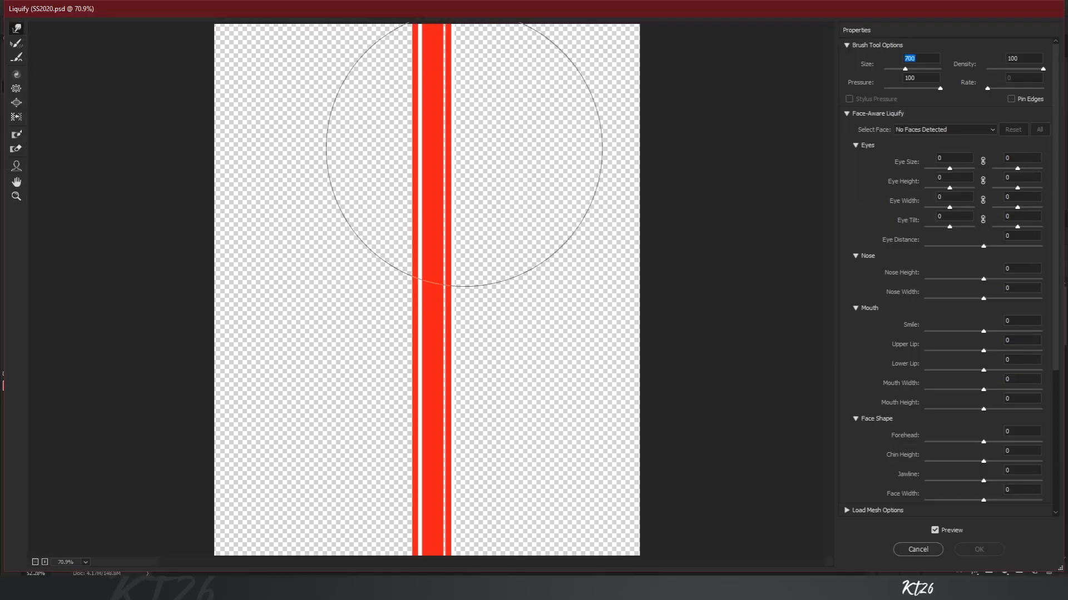
{"action": "mouse_move", "coordinate": [417, 119]}
{"action": "left_mouse_down"}
{"action": "mouse_move", "coordinate": [417, 333]}
{"action": "mouse_move", "coordinate": [441, 107]}
{"action": "mouse_move", "coordinate": [412, 489]}
{"action": "mouse_move", "coordinate": [405, 71]}
{"action": "mouse_move", "coordinate": [408, 373]}
{"action": "mouse_move", "coordinate": [362, 112]}
{"action": "mouse_move", "coordinate": [476, 346]}
{"action": "mouse_move", "coordinate": [401, 362]}
{"action": "mouse_move", "coordinate": [485, 388]}
{"action": "mouse_move", "coordinate": [476, 262]}
{"action": "mouse_move", "coordinate": [441, 345]}
{"action": "mouse_move", "coordinate": [560, 262]}
{"action": "mouse_move", "coordinate": [524, 238]}
{"action": "mouse_move", "coordinate": [361, 310]}
{"action": "mouse_move", "coordinate": [507, 450]}
{"action": "mouse_move", "coordinate": [577, 286]}
{"action": "mouse_move", "coordinate": [441, 337]}
{"action": "mouse_move", "coordinate": [476, 417]}
{"action": "mouse_move", "coordinate": [357, 143]}
{"action": "mouse_move", "coordinate": [274, 250]}
{"action": "mouse_move", "coordinate": [362, 227]}
{"action": "mouse_move", "coordinate": [460, 352]}
{"action": "mouse_move", "coordinate": [439, 423]}
{"action": "left_mouse_up"}
{"action": "left_click", "coordinate": [979, 550]}
{"action": "scroll", "coordinate": [492, 275], "scroll_direction": "down", "scroll_amount": 2}
{"action": "left_click_drag", "start_coordinate": [1016, 320], "coordinate": [1013, 469]}
Step: Clip a Hue/Saturation adjustment layer to the swirl layer and set its saturation to -100
{"action": "key", "text": "ctrl+u"}
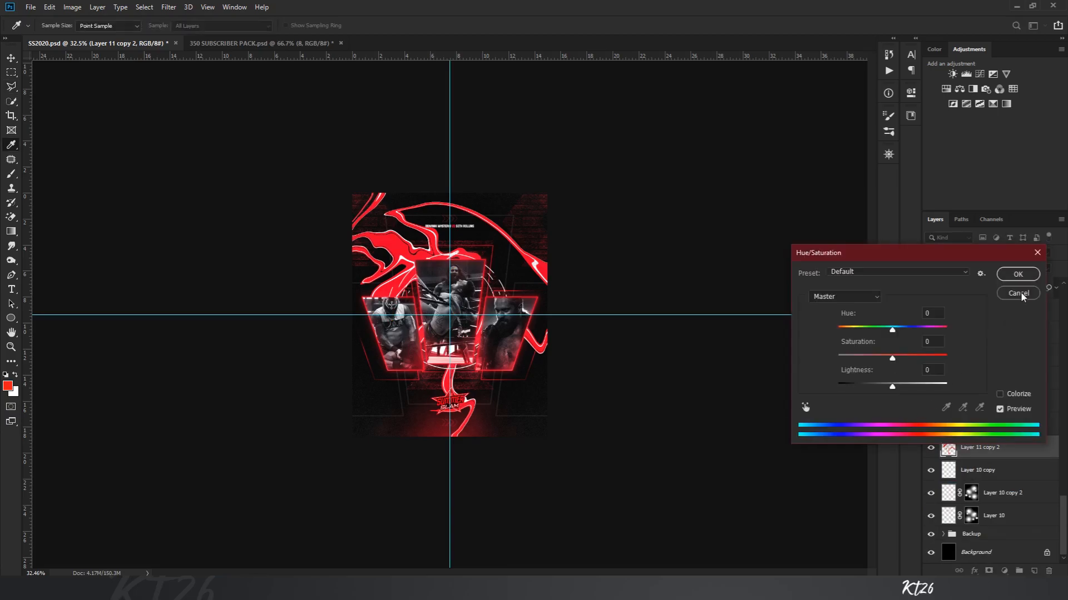
{"action": "left_click", "coordinate": [1019, 295]}
{"action": "left_click", "coordinate": [946, 89]}
{"action": "left_click", "coordinate": [814, 277]}
{"action": "left_click_drag", "start_coordinate": [815, 210], "coordinate": [981, 212]}
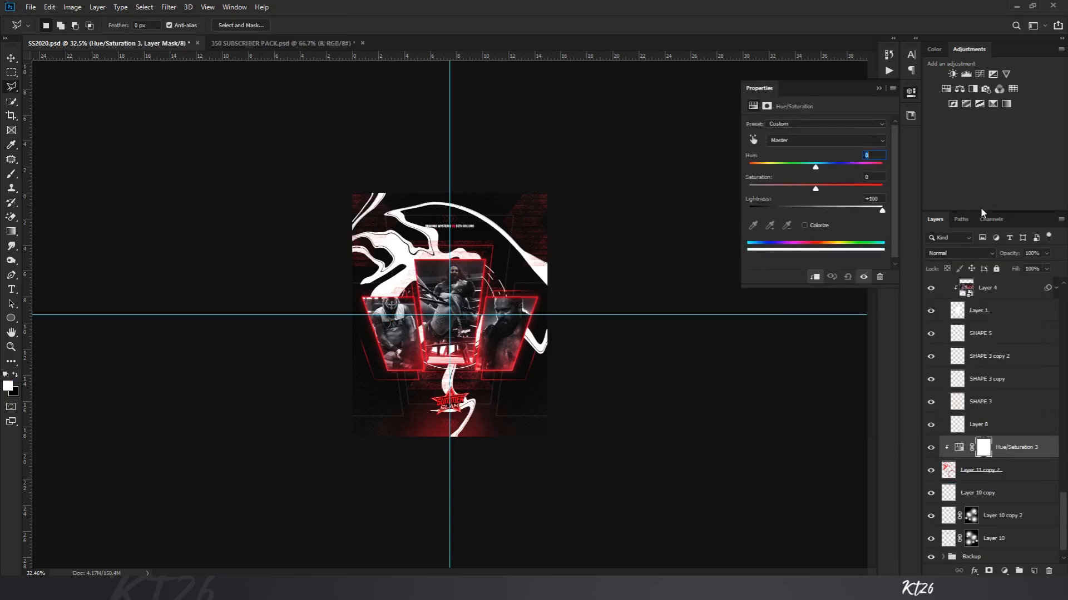
{"action": "key", "text": "ctrl+z"}
{"action": "left_click_drag", "start_coordinate": [815, 189], "coordinate": [574, 189]}
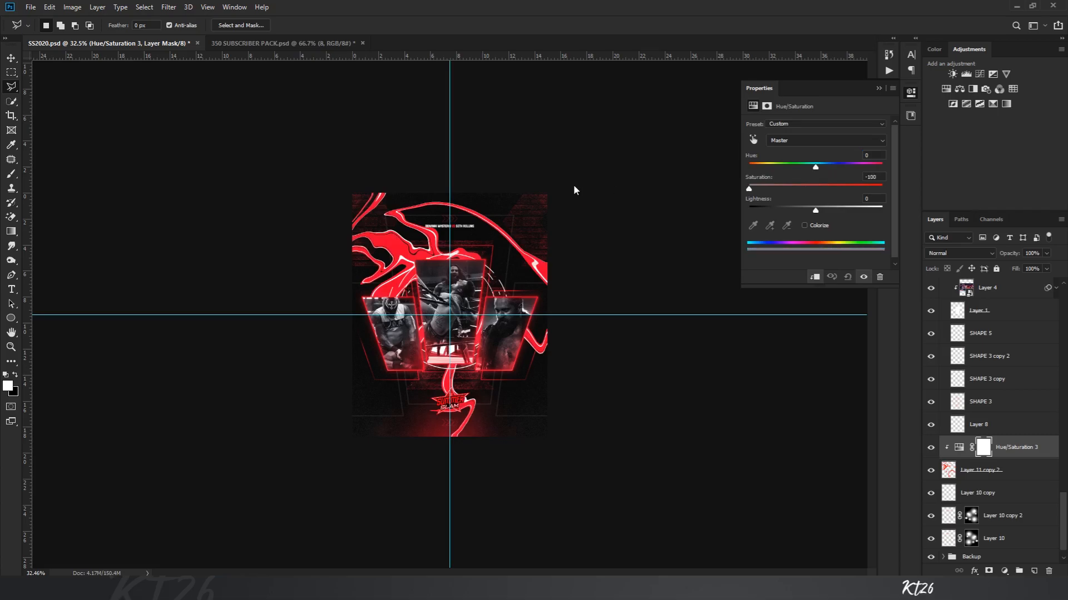
{"action": "left_click", "coordinate": [879, 88]}
Step: Set the swirl layer's opacity to 14% and hide the guides
{"action": "left_click_drag", "start_coordinate": [998, 269], "coordinate": [1050, 268]}
{"action": "left_click", "coordinate": [1023, 473]}
{"action": "left_click", "coordinate": [997, 266]}
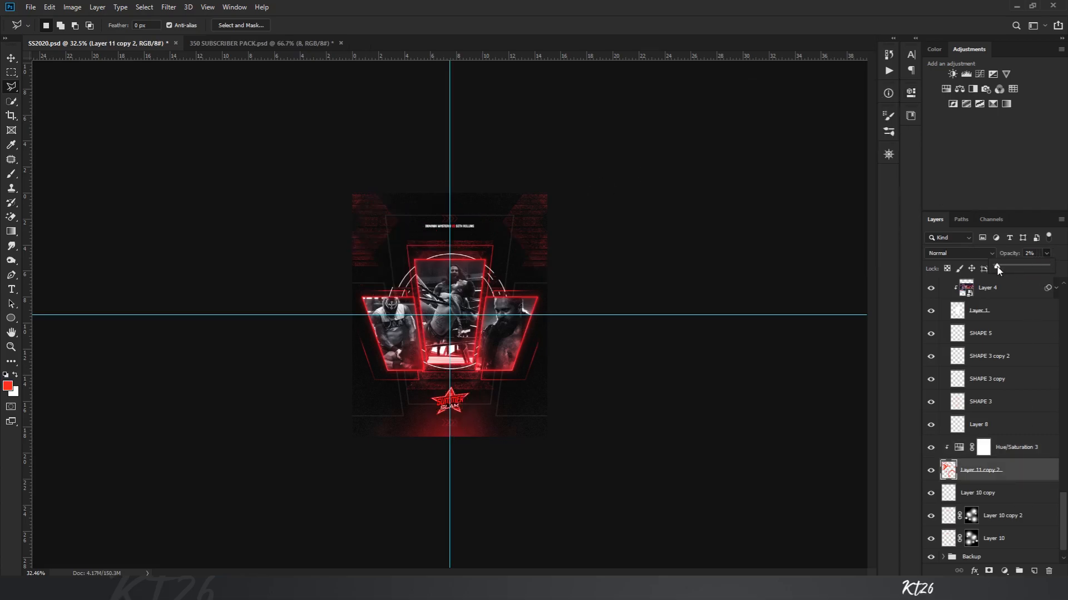
{"action": "left_click", "coordinate": [884, 278]}
{"action": "key", "text": "ctrl+h"}
{"action": "key", "text": "ctrl+plus"}
{"action": "key", "text": "ctrl+plus"}
{"action": "key", "text": "ctrl+plus"}
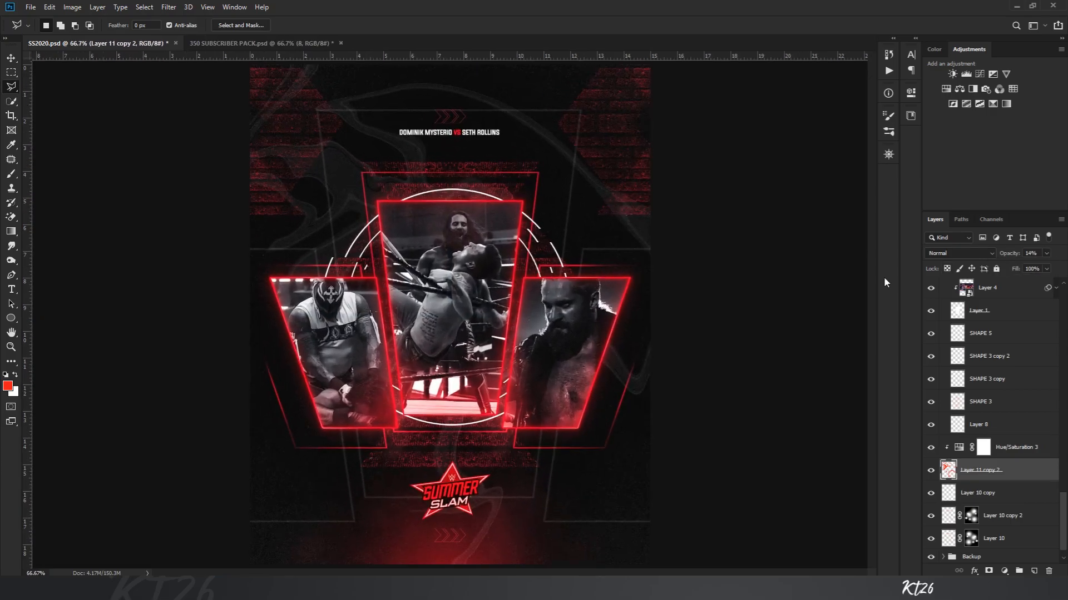
Step: Duplicate the swirl layer above its Hue/Saturation adjustment and flip the copy both vertically and horizontally
{"action": "left_click_drag", "start_coordinate": [1020, 475], "coordinate": [1017, 442]}
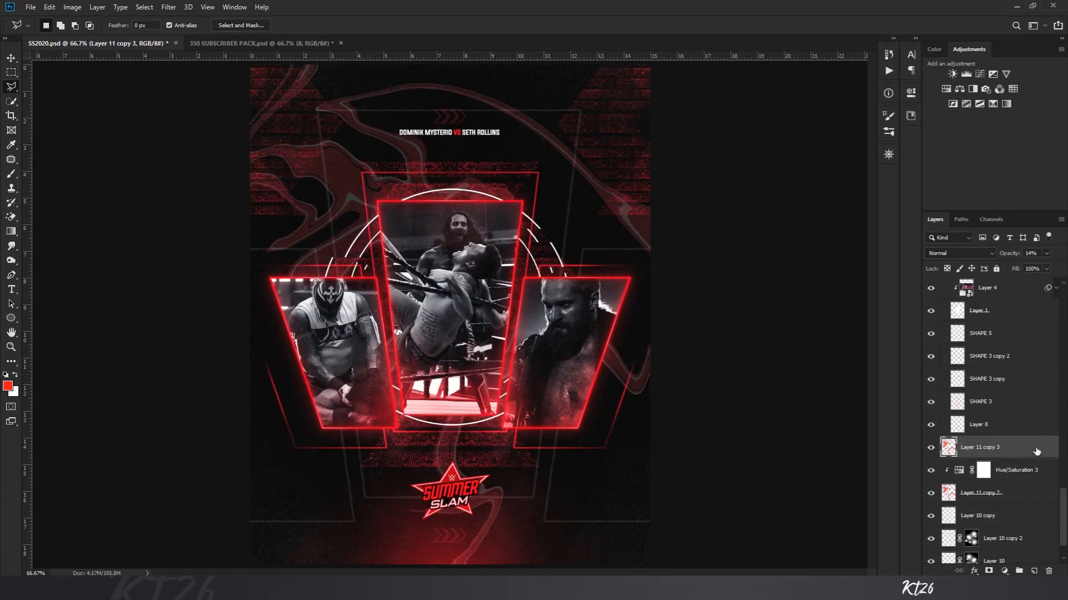
{"action": "key", "text": "ctrl+t"}
{"action": "right_click", "coordinate": [440, 265]}
{"action": "left_click", "coordinate": [473, 414]}
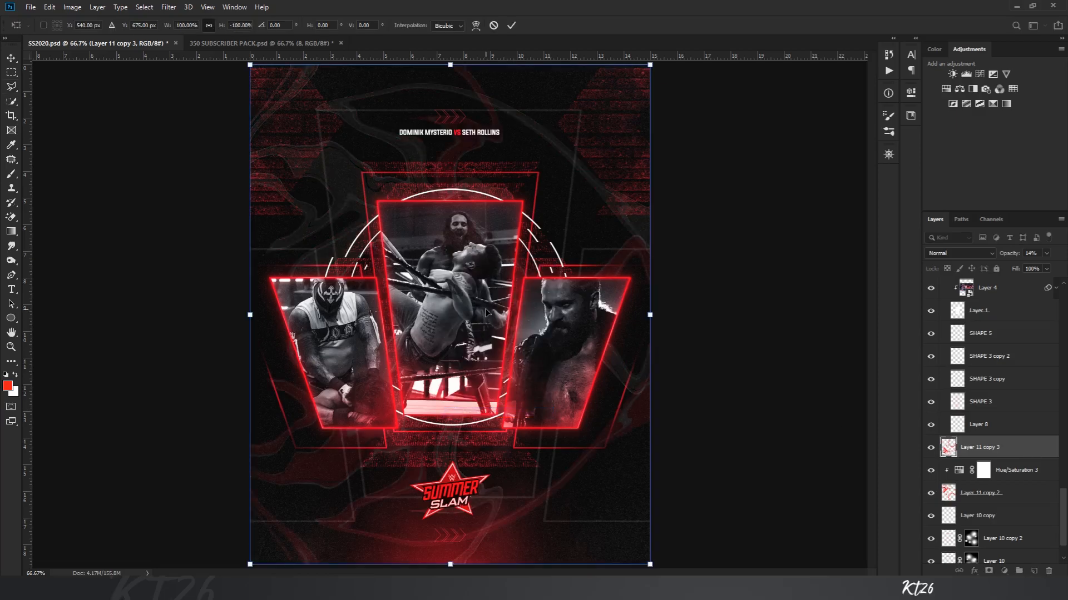
{"action": "right_click", "coordinate": [487, 307]}
{"action": "left_click", "coordinate": [503, 444]}
{"action": "key", "text": "Return"}
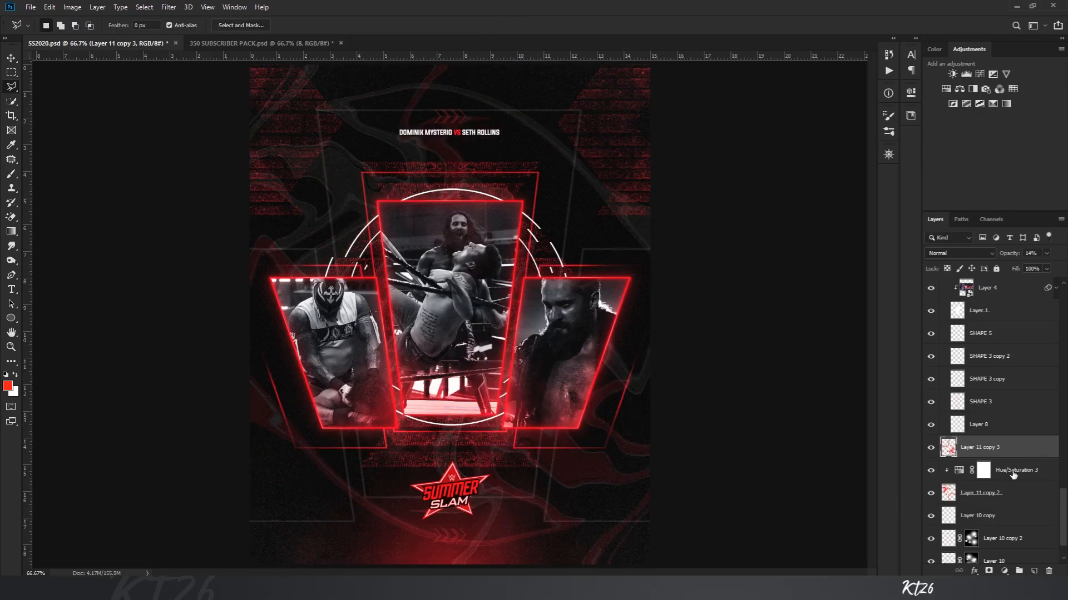
{"action": "left_click_drag", "start_coordinate": [1013, 473], "coordinate": [968, 437]}
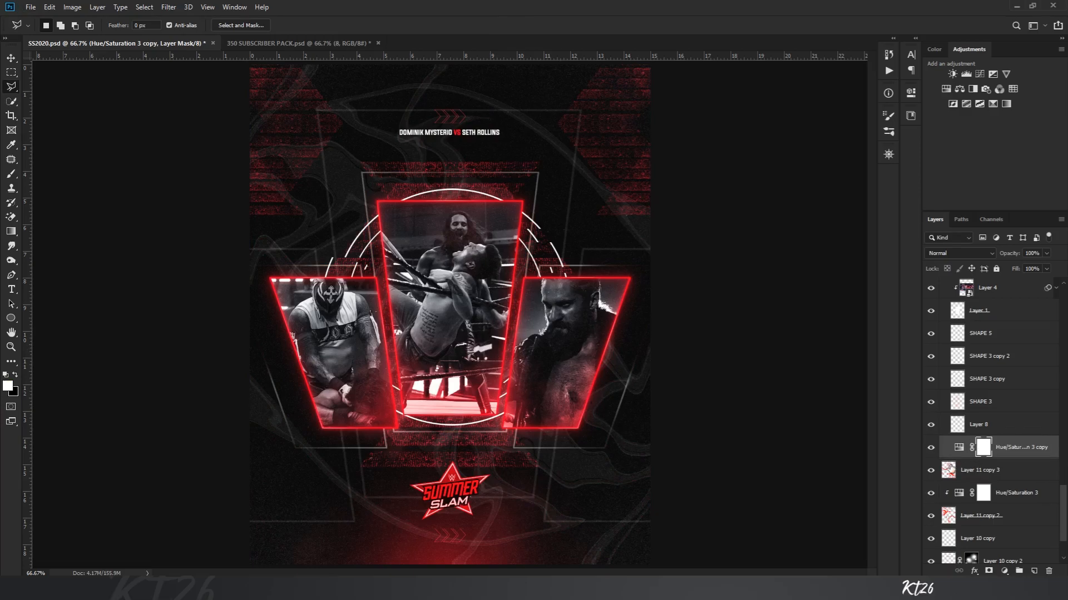
{"action": "right_click", "coordinate": [1034, 451]}
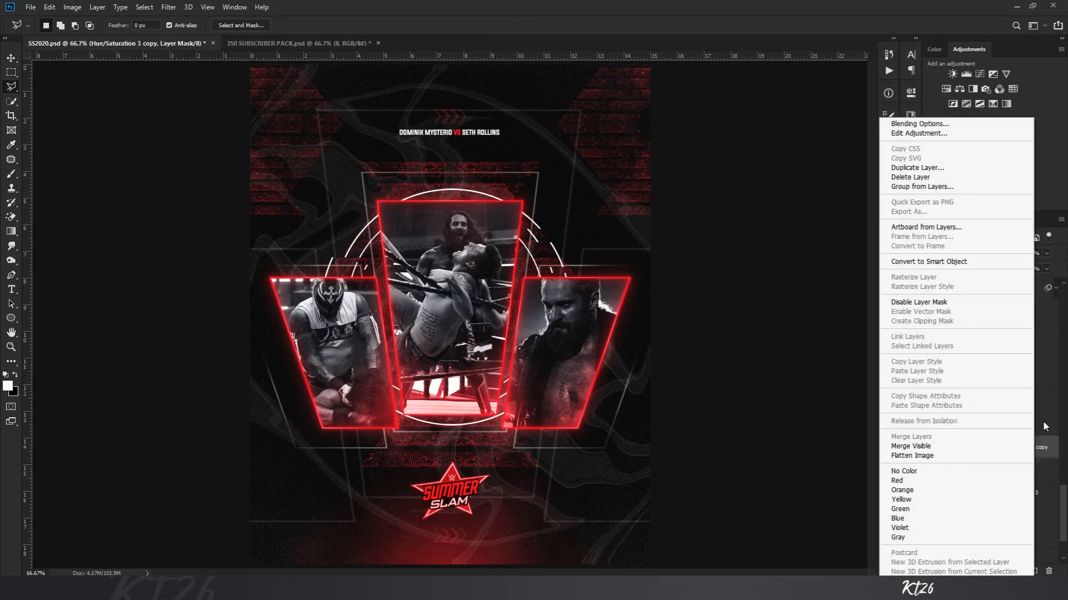
{"action": "left_click", "coordinate": [98, 8]}
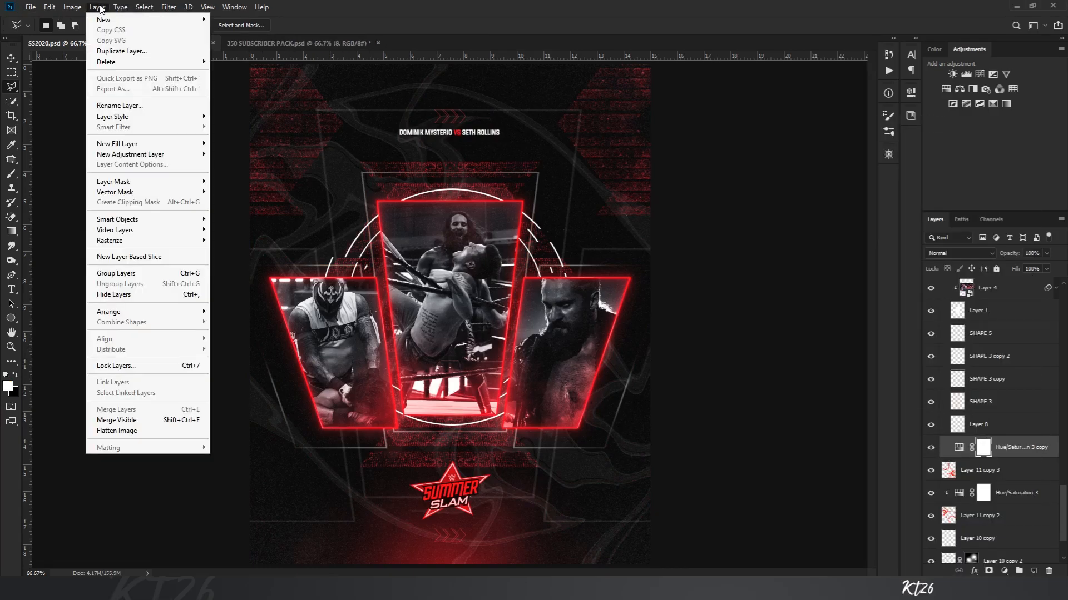
{"action": "left_click", "coordinate": [99, 7]}
{"action": "key", "text": "Delete"}
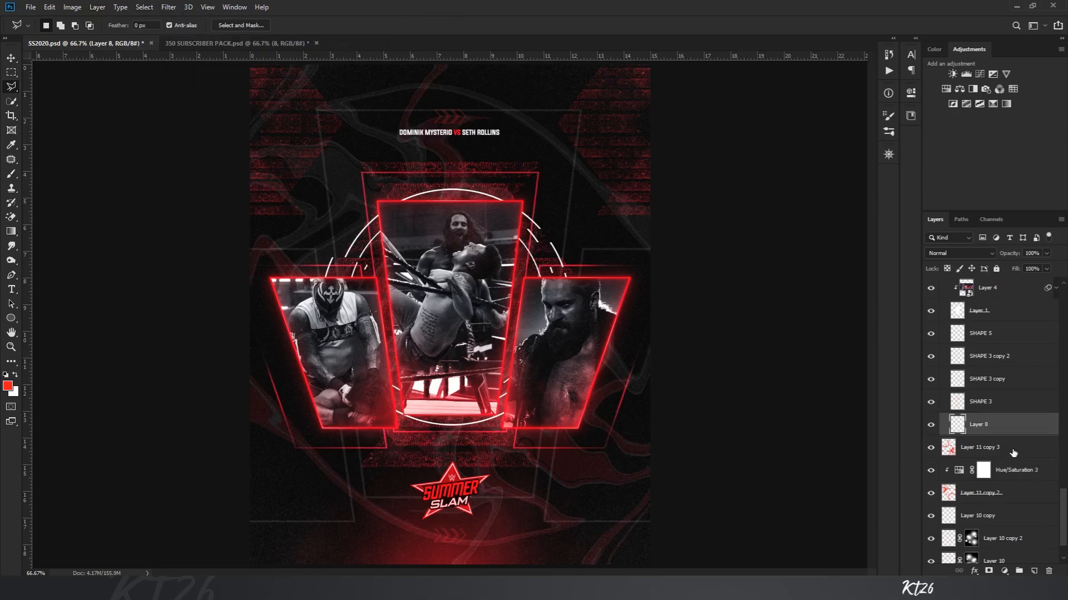
Step: Clip a new Hue/Saturation adjustment layer to the flipped swirl copy (Layer 11 copy 3) and set its saturation to -100
{"action": "left_click", "coordinate": [1012, 452]}
{"action": "left_click", "coordinate": [946, 89]}
{"action": "left_click", "coordinate": [815, 277]}
{"action": "left_click_drag", "start_coordinate": [815, 188], "coordinate": [663, 183]}
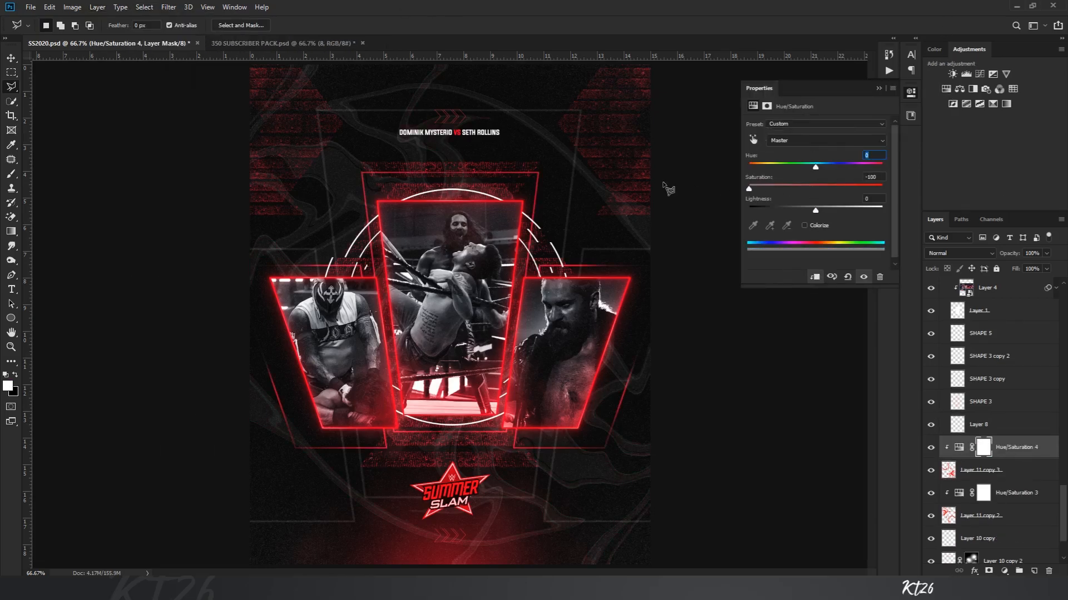
{"action": "left_click", "coordinate": [878, 88]}
Step: Set the opacity of the flipped swirl copy to 4%
{"action": "left_click", "coordinate": [1017, 472]}
{"action": "left_click", "coordinate": [1045, 254]}
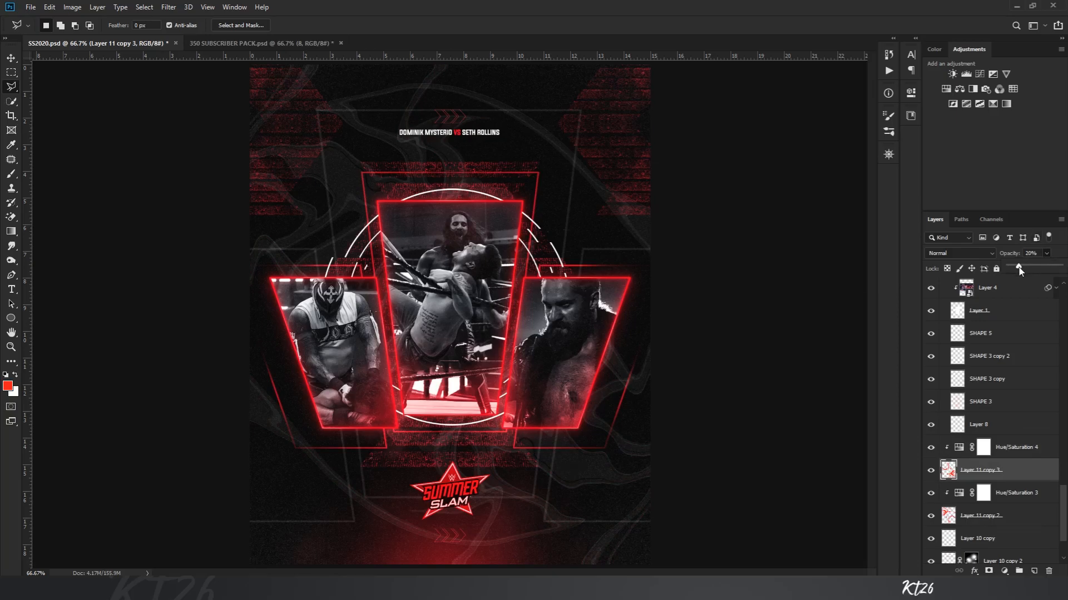
{"action": "left_click_drag", "start_coordinate": [1019, 269], "coordinate": [1012, 270]}
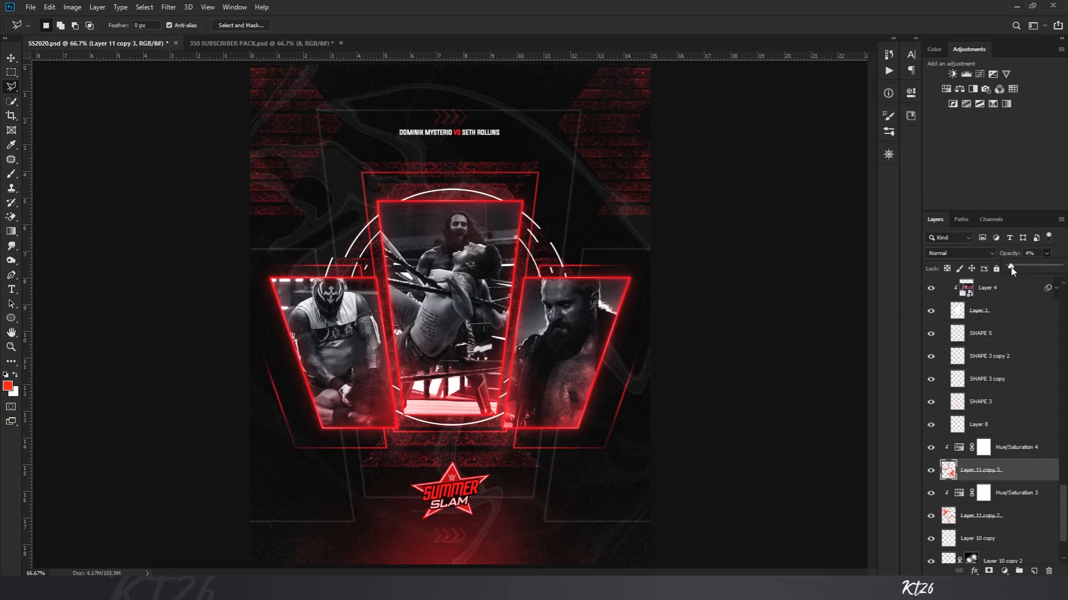
Step: Enlarge both swirl layers (Layer 11 copy 3 and Layer 11 copy 2) together to about 145% and rotate them 15°
{"action": "key", "text": "ctrl+minus"}
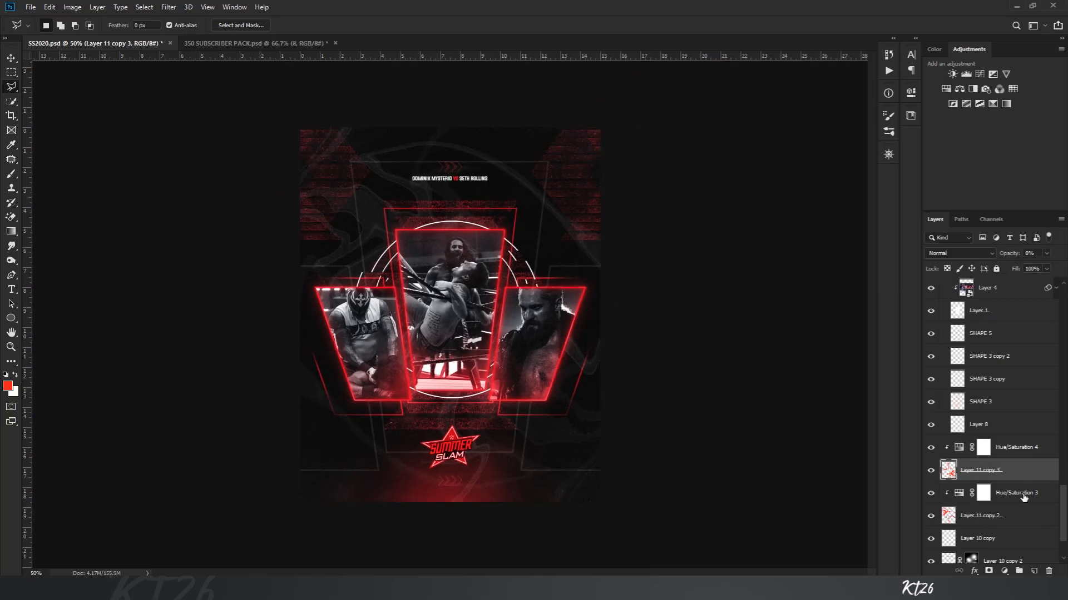
{"action": "left_click", "coordinate": [1023, 515], "text": "ctrl"}
{"action": "key", "text": "ctrl+t"}
{"action": "key", "text": "ctrl+0"}
{"action": "left_click_drag", "start_coordinate": [600, 139], "coordinate": [661, 160]}
{"action": "left_click_drag", "start_coordinate": [510, 236], "coordinate": [505, 240]}
{"action": "key", "text": "Return"}
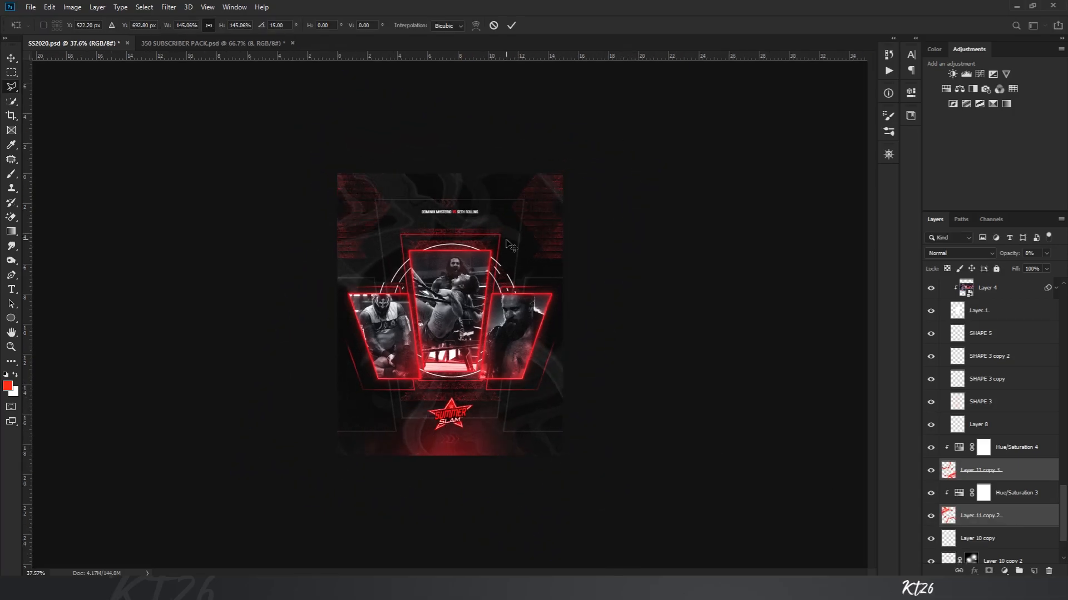
Step: Merge the swirl layers and their Hue/Saturation adjustments into one layer and set its fill to 50%
{"action": "key", "text": "ctrl+plus"}
{"action": "key", "text": "ctrl+plus"}
{"action": "key", "text": "ctrl+e"}
{"action": "left_click", "coordinate": [1046, 268]}
{"action": "left_click_drag", "start_coordinate": [1008, 281], "coordinate": [1006, 285]}
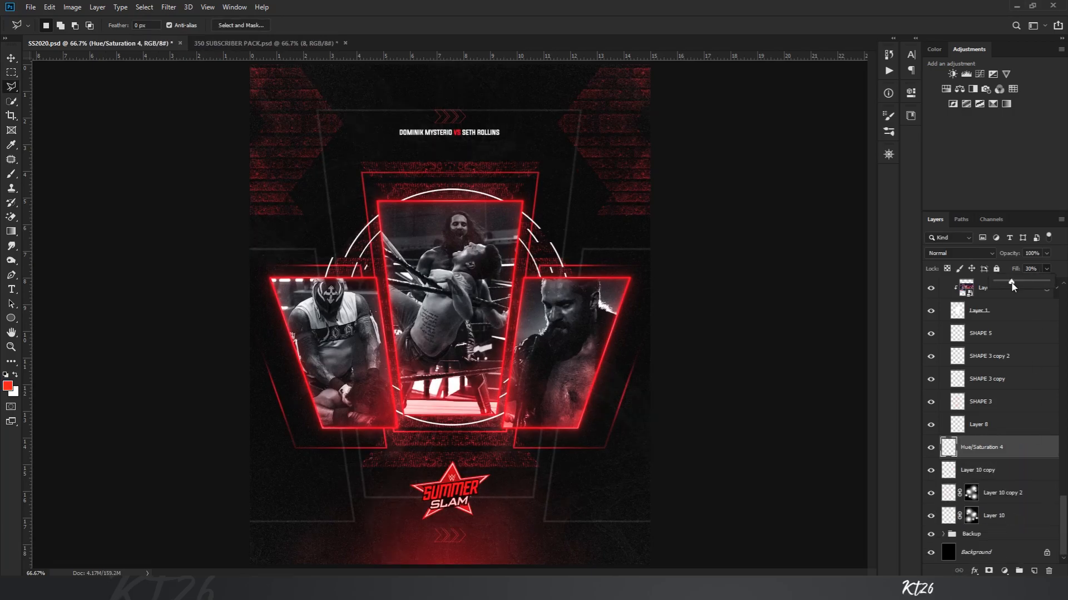
Step: Hide and show the Group 1 copy group to examine the swirls and outlines beneath it
{"action": "scroll", "coordinate": [1001, 362], "scroll_direction": "up", "scroll_amount": 15}
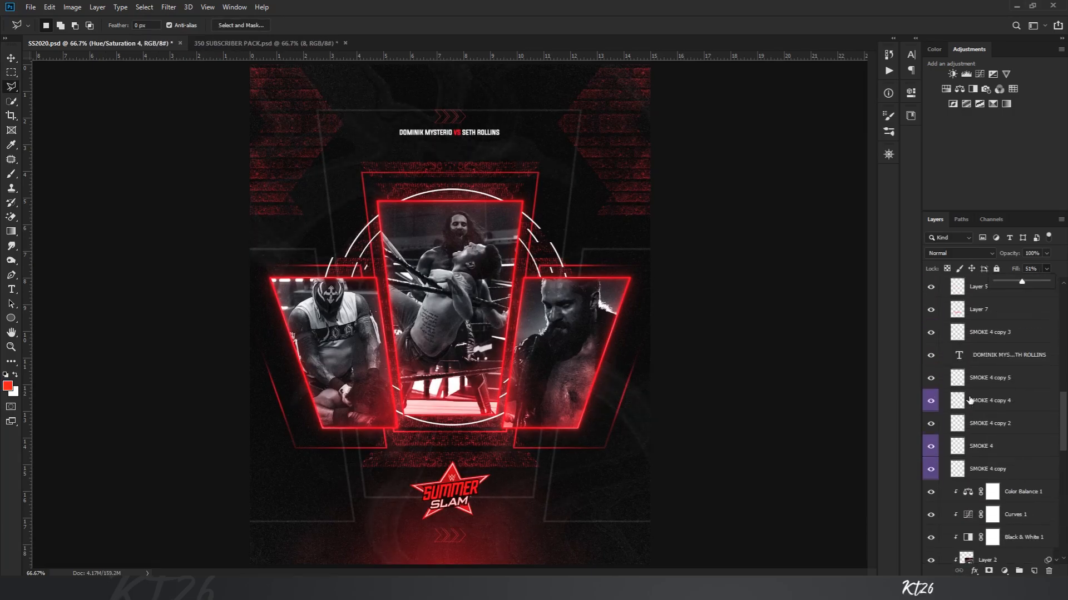
{"action": "scroll", "coordinate": [1050, 300], "scroll_direction": "up", "scroll_amount": 2}
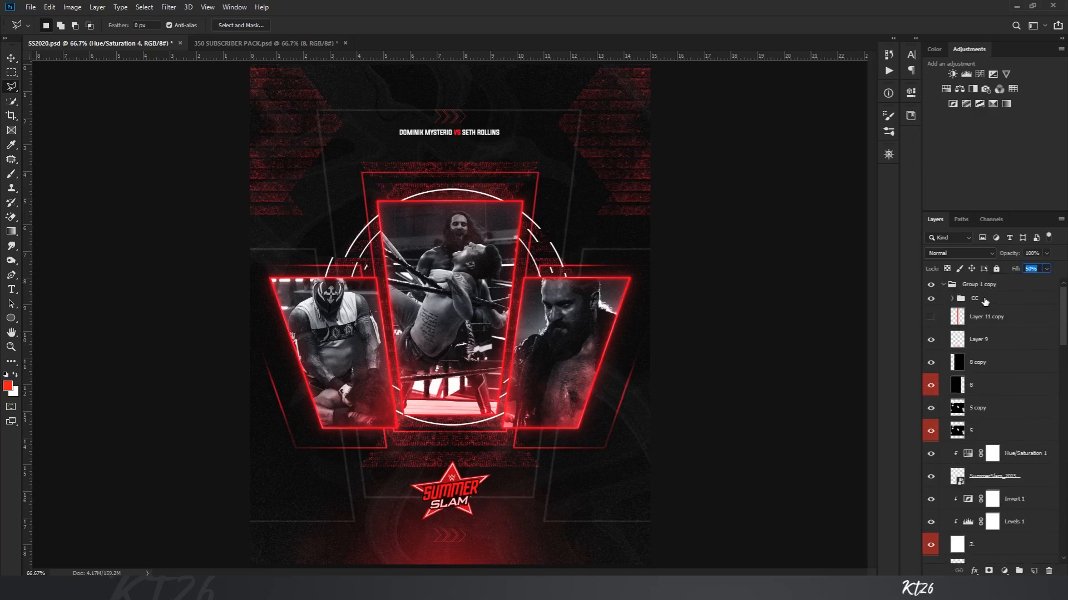
{"action": "left_click", "coordinate": [942, 284]}
{"action": "left_click", "coordinate": [931, 284]}
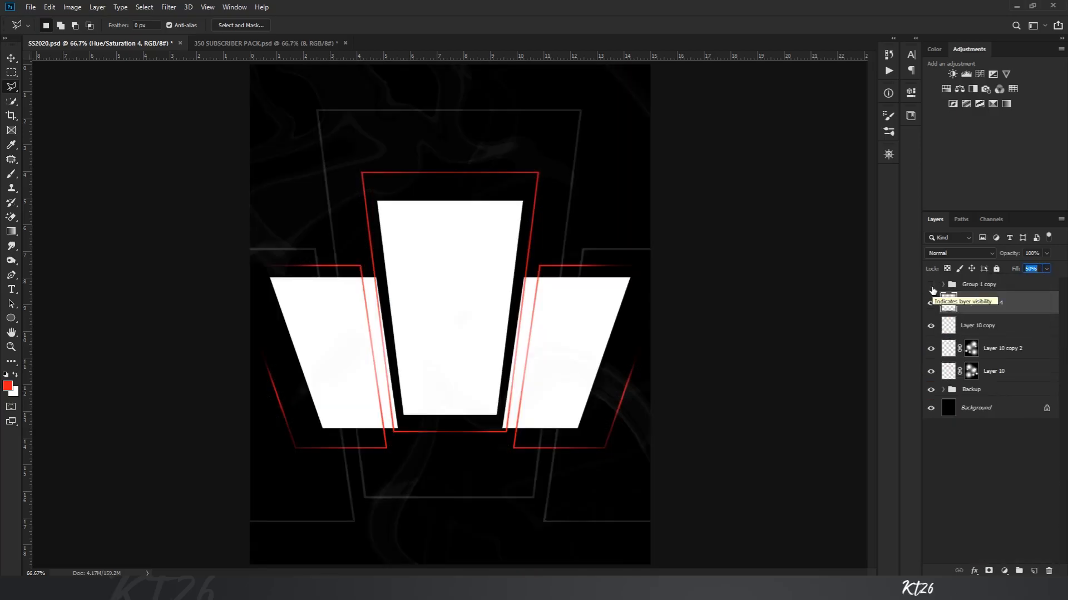
{"action": "left_click", "coordinate": [930, 284]}
{"action": "left_click", "coordinate": [943, 284]}
Step: Move the merged swirl and outline layers into the Group 1 copy group and rename the group Main
{"action": "scroll", "coordinate": [995, 389], "scroll_direction": "down", "scroll_amount": 10}
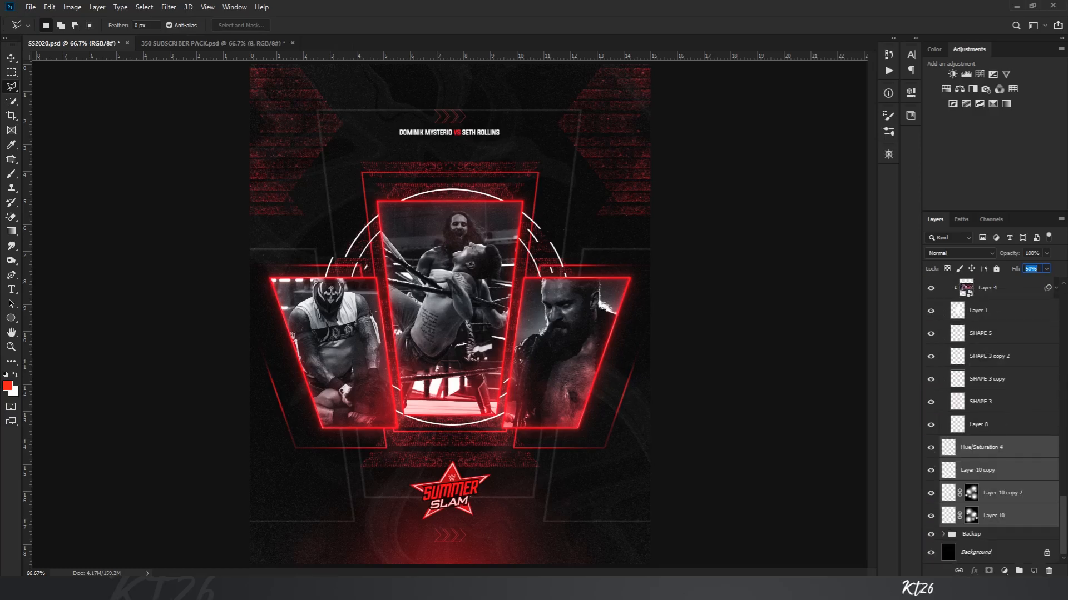
{"action": "scroll", "coordinate": [1000, 445], "scroll_direction": "up", "scroll_amount": 8}
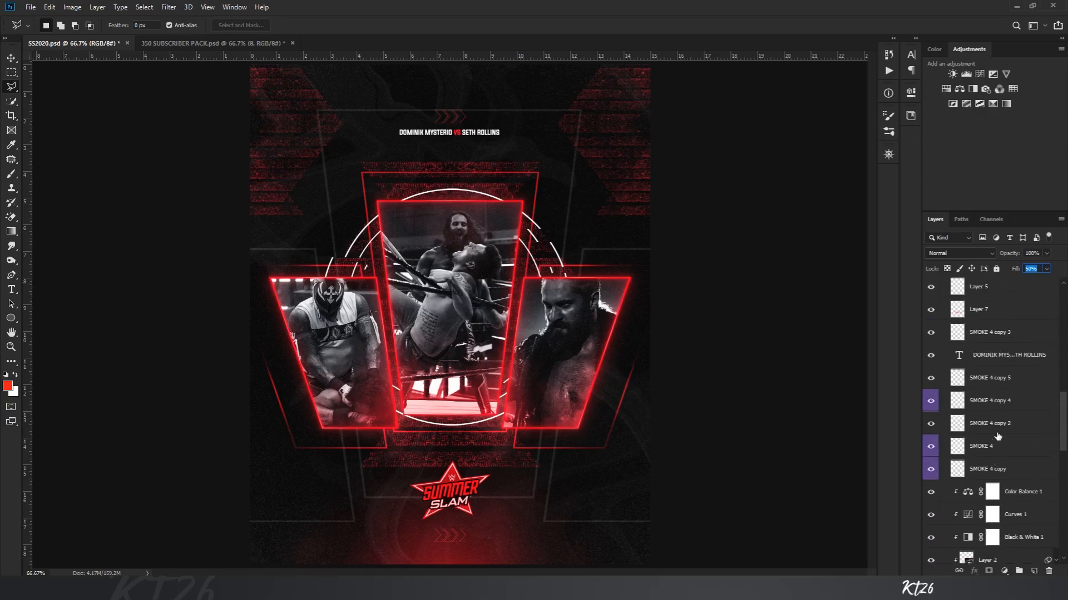
{"action": "scroll", "coordinate": [998, 436], "scroll_direction": "up", "scroll_amount": 5}
{"action": "mouse_move", "coordinate": [1063, 316]}
{"action": "left_mouse_down"}
{"action": "mouse_move", "coordinate": [1063, 528]}
{"action": "mouse_move", "coordinate": [1008, 529]}
{"action": "mouse_move", "coordinate": [1063, 309]}
{"action": "left_mouse_up"}
{"action": "double_click", "coordinate": [979, 284]}
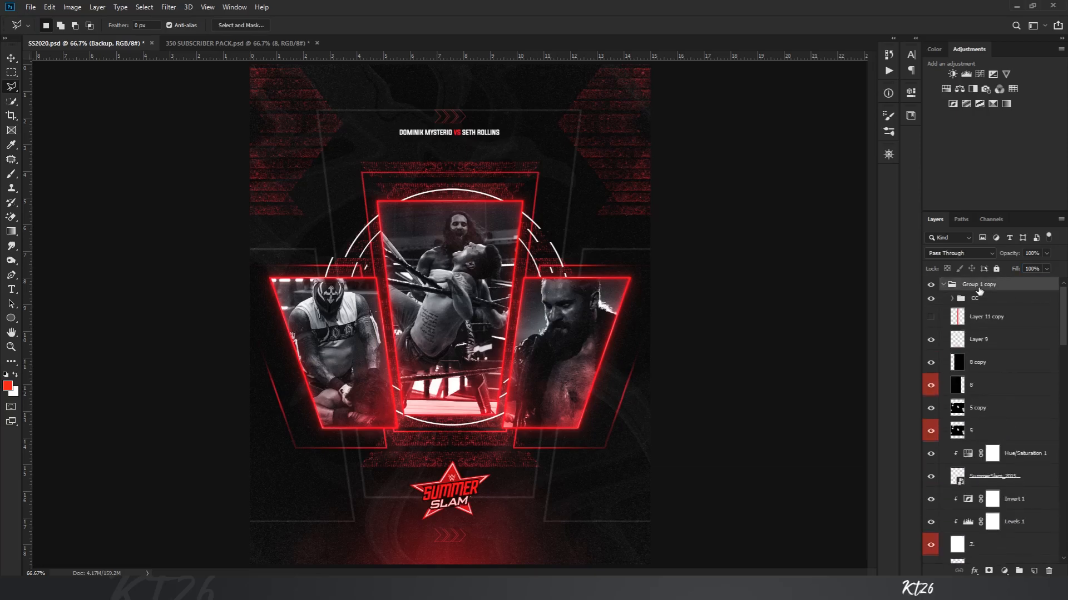
{"action": "type", "text": "Main"}
{"action": "key", "text": "Return"}
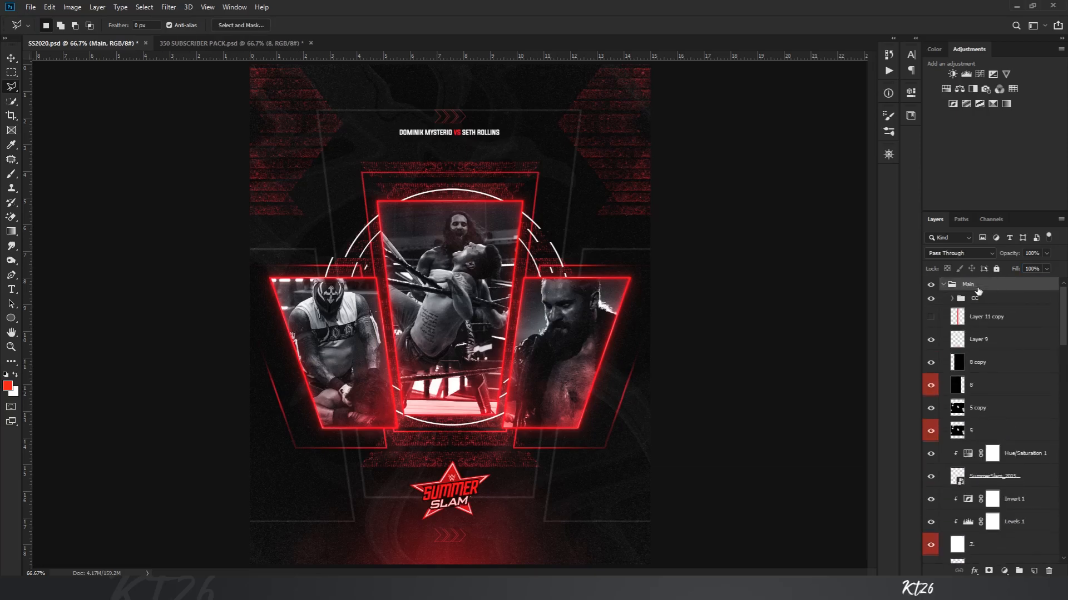
Step: Collapse the Main group, stamp all visible layers into a new layer and convert it to a Smart Object
{"action": "left_click", "coordinate": [943, 286]}
{"action": "key", "text": "ctrl+alt+shift+e"}
{"action": "right_click", "coordinate": [997, 288]}
{"action": "left_click", "coordinate": [922, 264]}
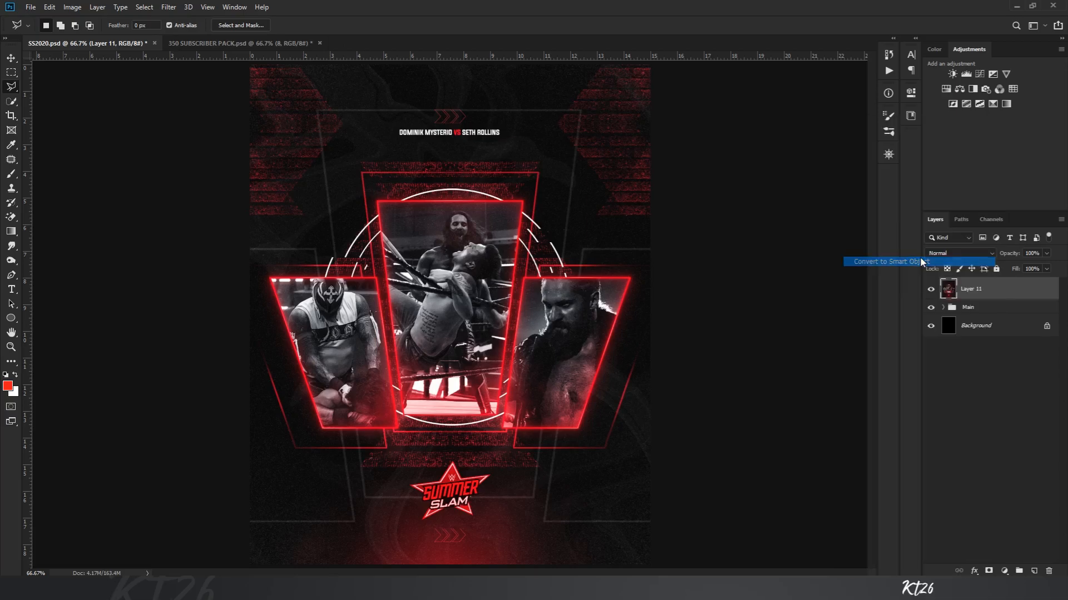
Step: Start a Camera Raw filter on the stamped layer with sharpening 50, masking 100 and noise reduction 7
{"action": "left_click", "coordinate": [168, 7]}
{"action": "left_click", "coordinate": [184, 78]}
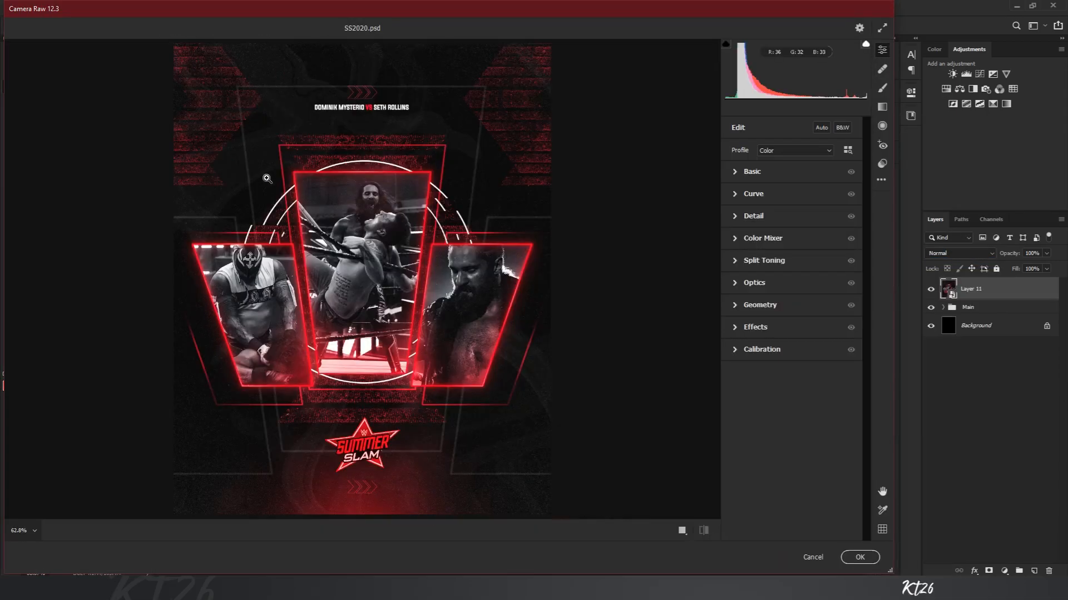
{"action": "left_click", "coordinate": [267, 179]}
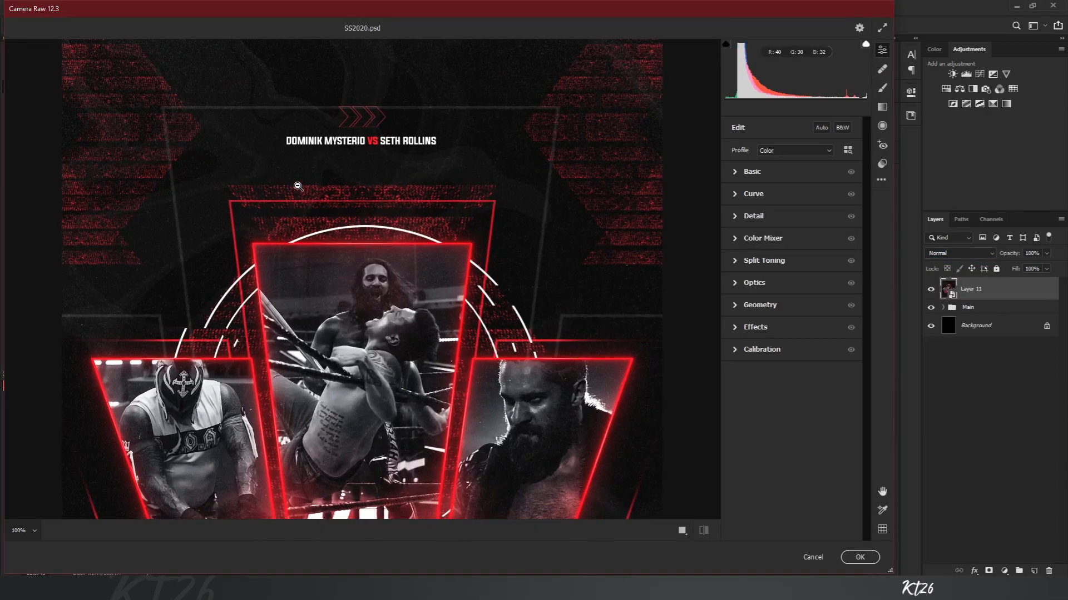
{"action": "left_click", "coordinate": [751, 218]}
{"action": "left_click_drag", "start_coordinate": [734, 294], "coordinate": [867, 312]}
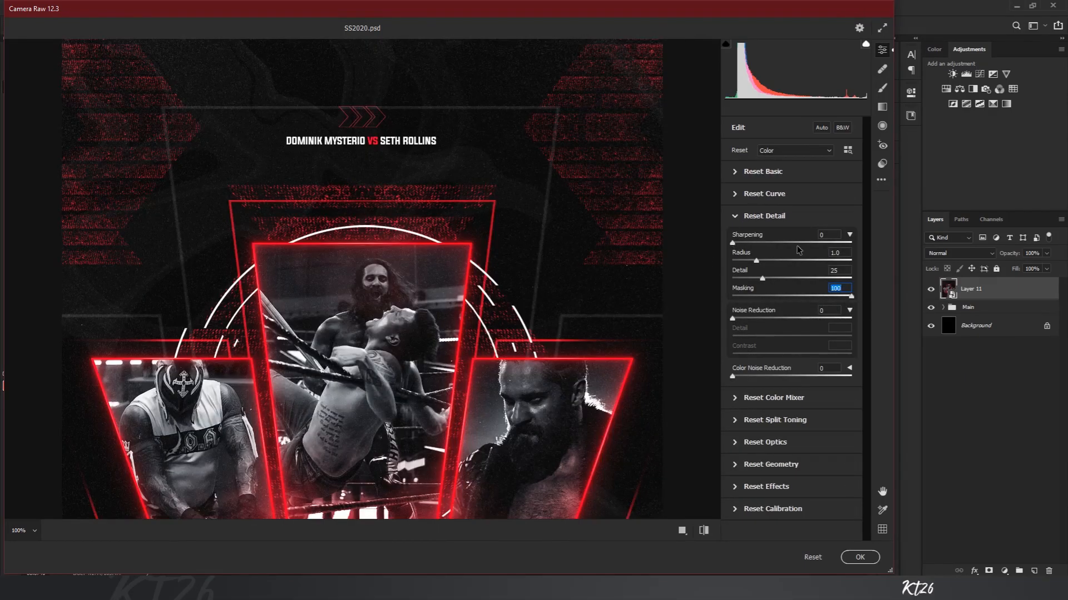
{"action": "left_click_drag", "start_coordinate": [732, 243], "coordinate": [765, 245]}
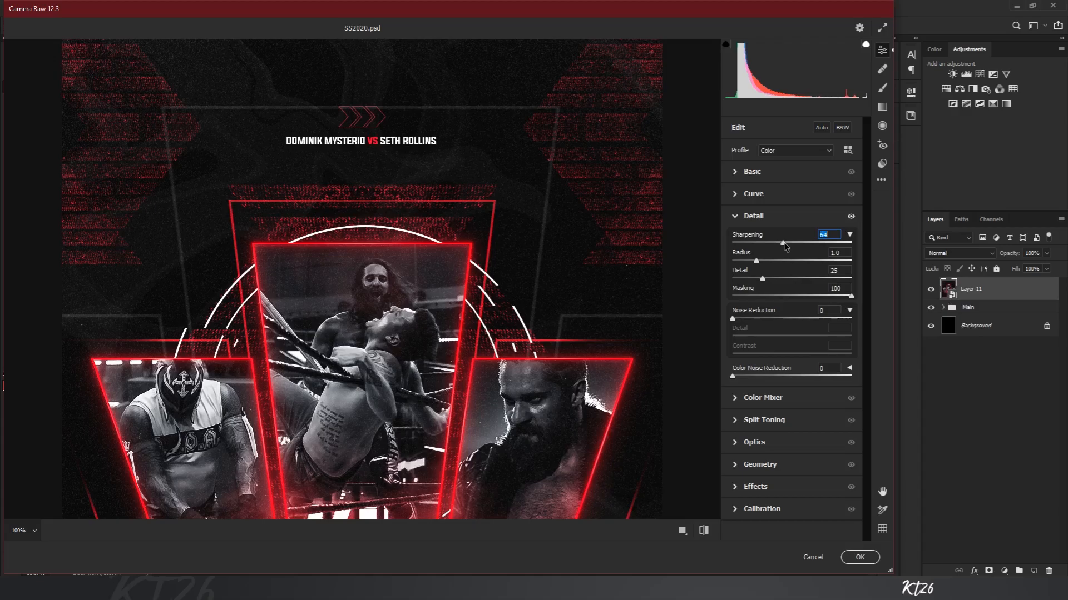
{"action": "left_click_drag", "start_coordinate": [732, 320], "coordinate": [743, 321]}
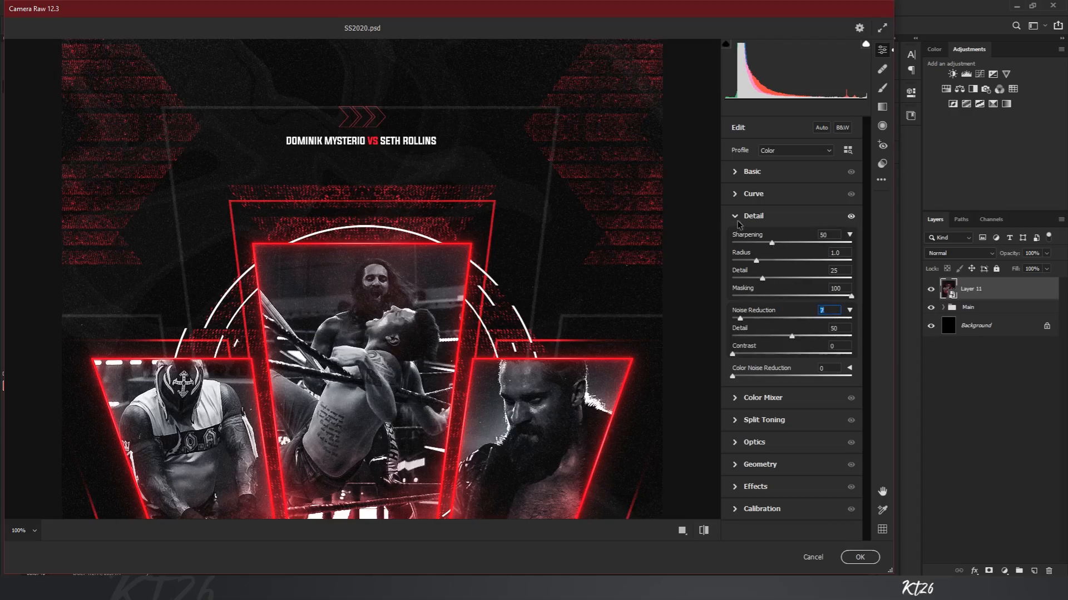
Step: Set the Camera Raw clarity to +7 and make the temperature slightly cooler
{"action": "left_click", "coordinate": [740, 172]}
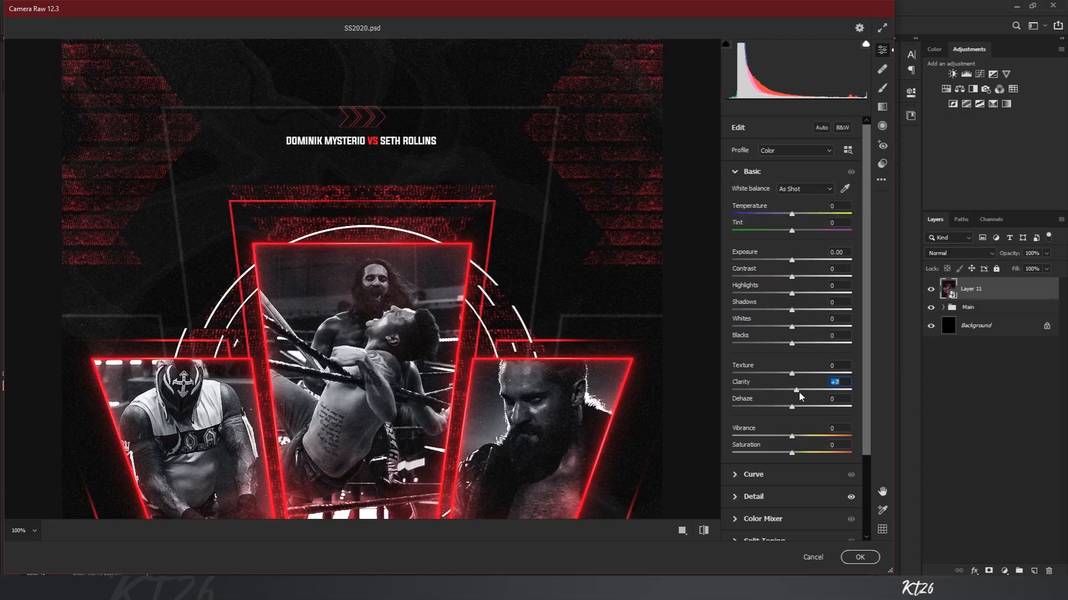
{"action": "left_click", "coordinate": [790, 216]}
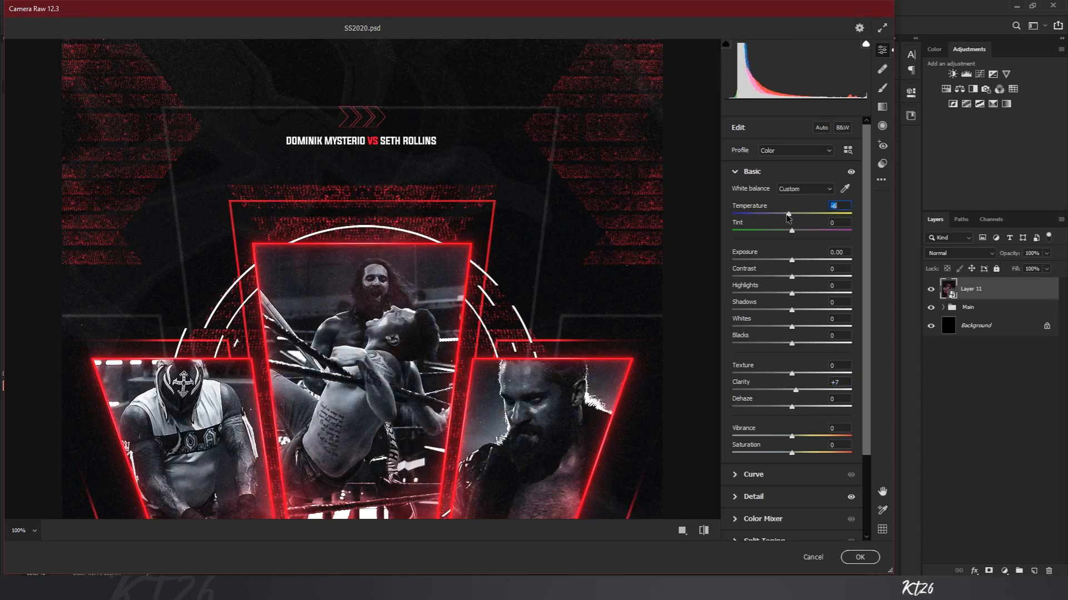
{"action": "left_click", "coordinate": [742, 173]}
Step: Adjust the vignetting in the Camera Raw effects
{"action": "left_click", "coordinate": [731, 327]}
{"action": "left_click_drag", "start_coordinate": [794, 379], "coordinate": [847, 416]}
{"action": "left_click", "coordinate": [741, 330]}
Step: Try red primary calibration hues of +81 and -100 with the red saturation raised to +57
{"action": "left_click", "coordinate": [762, 349]}
{"action": "scroll", "coordinate": [789, 378], "scroll_direction": "down", "scroll_amount": 1}
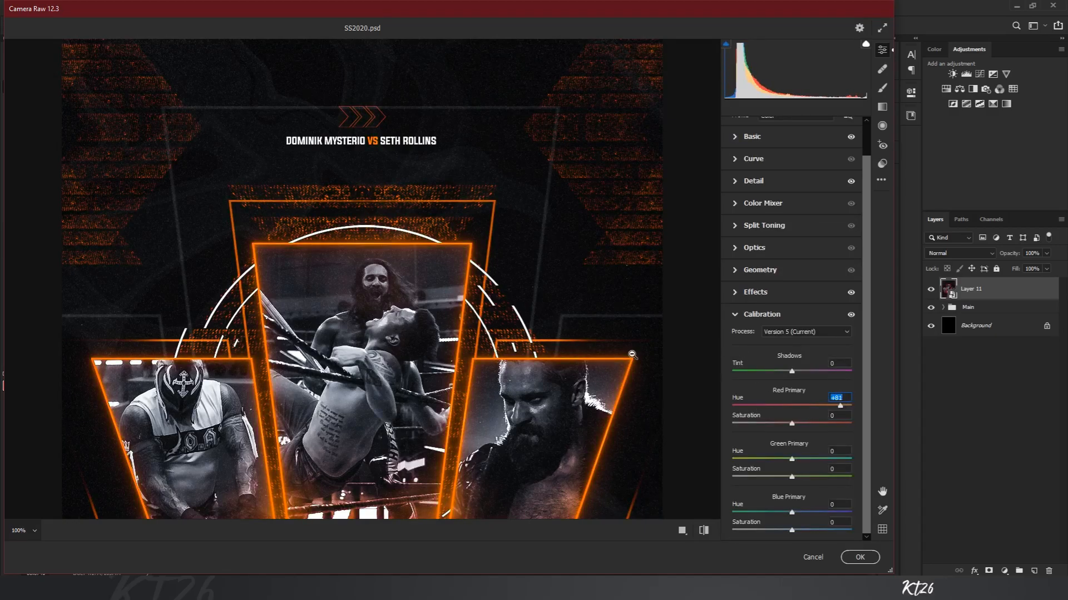
{"action": "left_click", "coordinate": [651, 396]}
{"action": "left_click", "coordinate": [826, 424]}
{"action": "left_click_drag", "start_coordinate": [839, 405], "coordinate": [733, 410]}
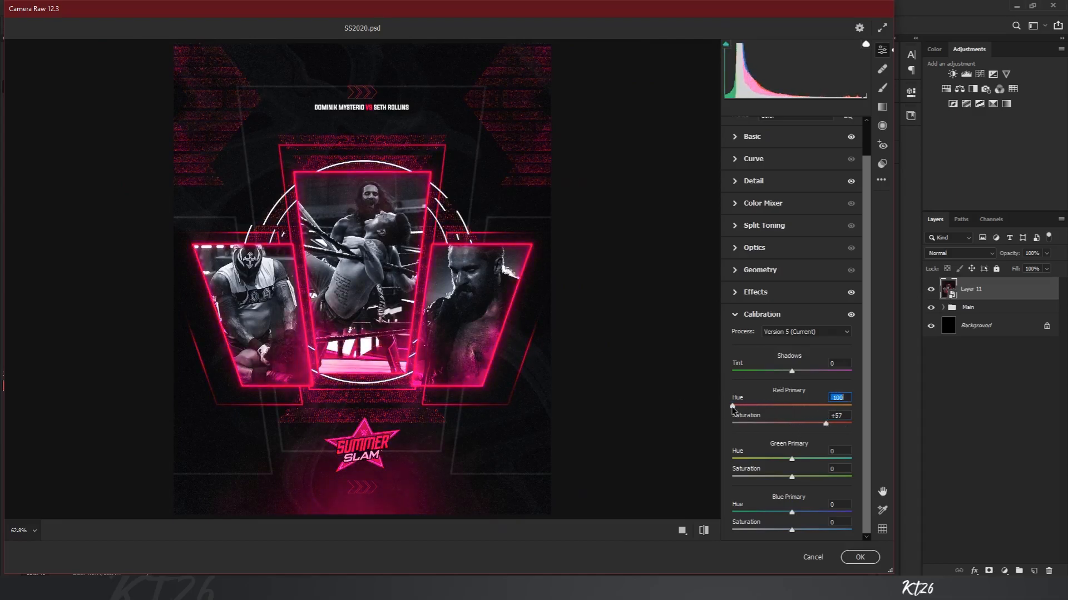
Step: Set the red primary hue to 0 and saturation to 15, adjust the green primary hue, and apply the Camera Raw filter
{"action": "type", "text": "0"}
{"action": "key", "text": "Tab"}
{"action": "type", "text": "15"}
{"action": "key", "text": "Tab"}
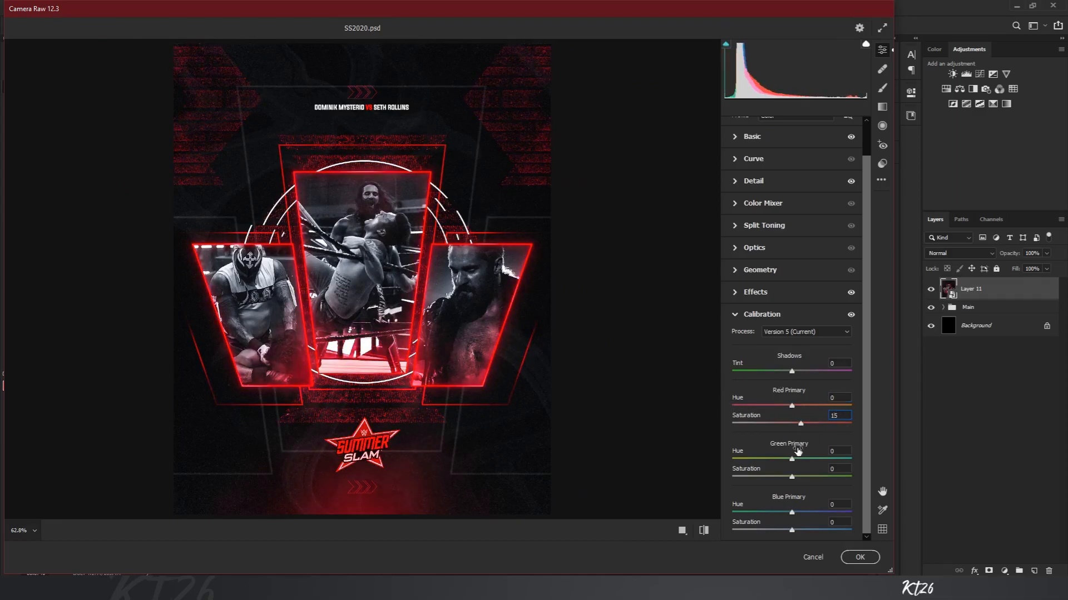
{"action": "left_click_drag", "start_coordinate": [792, 459], "coordinate": [756, 518]}
{"action": "left_click", "coordinate": [863, 559]}
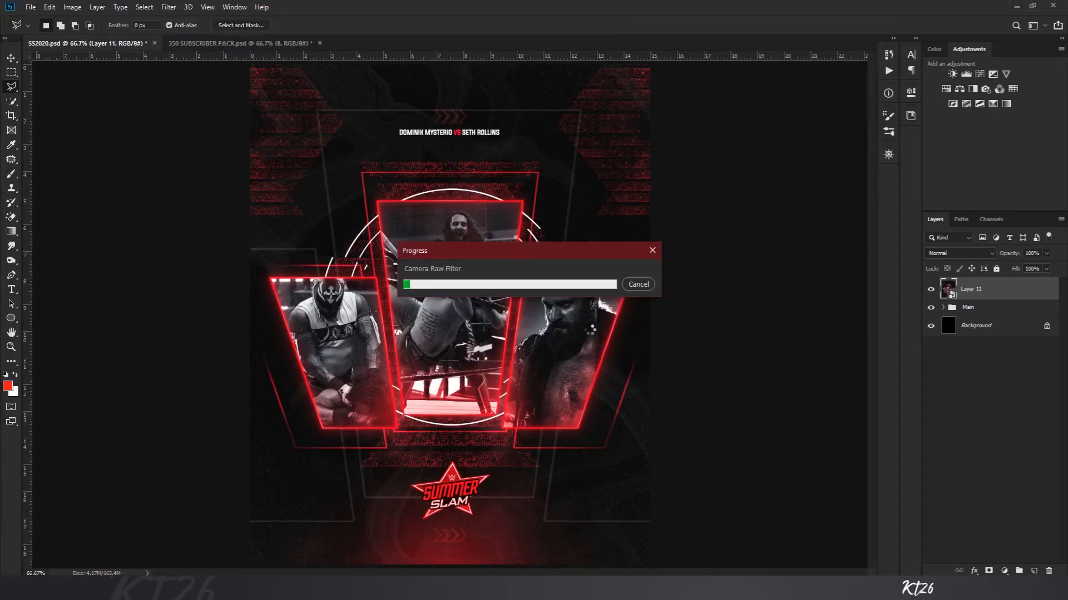
{"action": "key", "text": "ctrl+plus"}
{"action": "key", "text": "ctrl+minus"}
{"action": "key", "text": "ctrl+minus"}
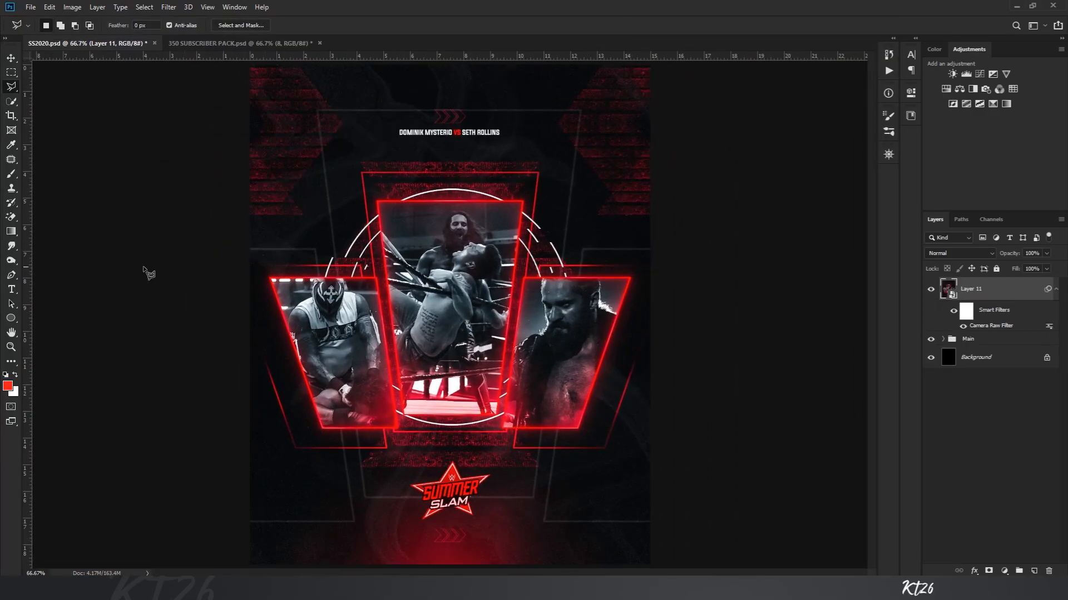
Step: Add a white KT26 text layer over the dark poster background in the Azonix font
{"action": "left_click", "coordinate": [12, 289]}
{"action": "left_click", "coordinate": [289, 229]}
{"action": "type", "text": "KT26"}
{"action": "key", "text": "ctrl+a"}
{"action": "left_click", "coordinate": [124, 24]}
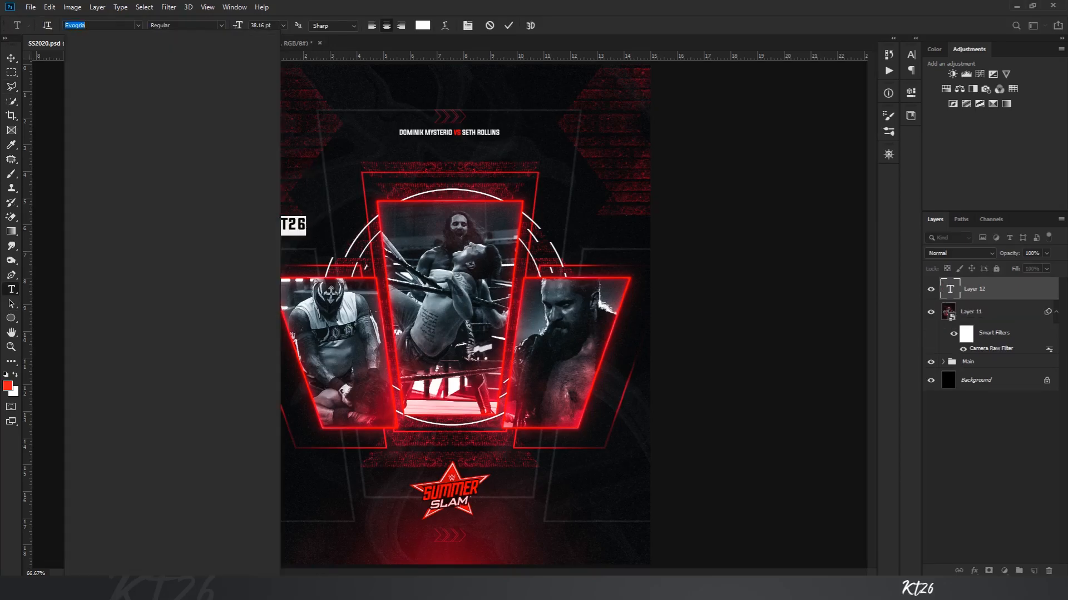
{"action": "type", "text": "azonix"}
{"action": "key", "text": "Return"}
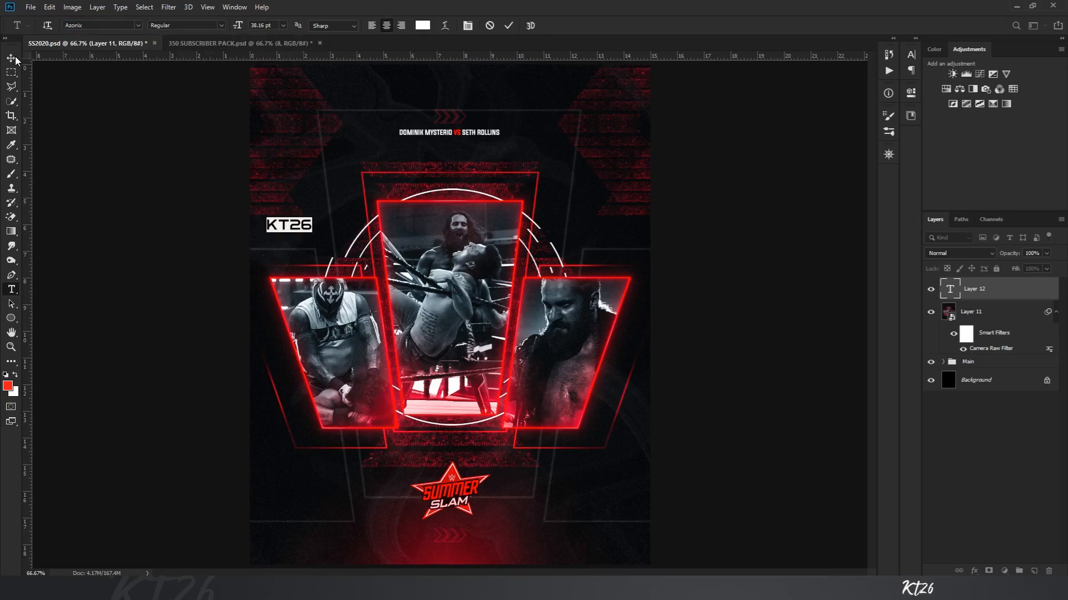
Step: Move the KT26 text between the central panel and the SummerSlam logo and scale it to about half size
{"action": "left_click", "coordinate": [14, 58]}
{"action": "left_click_drag", "start_coordinate": [311, 231], "coordinate": [465, 437]}
{"action": "key", "text": "ctrl+t"}
{"action": "key", "text": "Return"}
{"action": "scroll", "coordinate": [466, 454], "scroll_direction": "down", "scroll_amount": 3}
{"action": "scroll", "coordinate": [466, 455], "scroll_direction": "up", "scroll_amount": 3}
Step: Stamp all visible layers into a new layer, duplicate it and restrict the copy's blending to the red channel
{"action": "key", "text": "ctrl+alt+shift+e"}
{"action": "key", "text": "ctrl+j"}
{"action": "double_click", "coordinate": [1015, 293]}
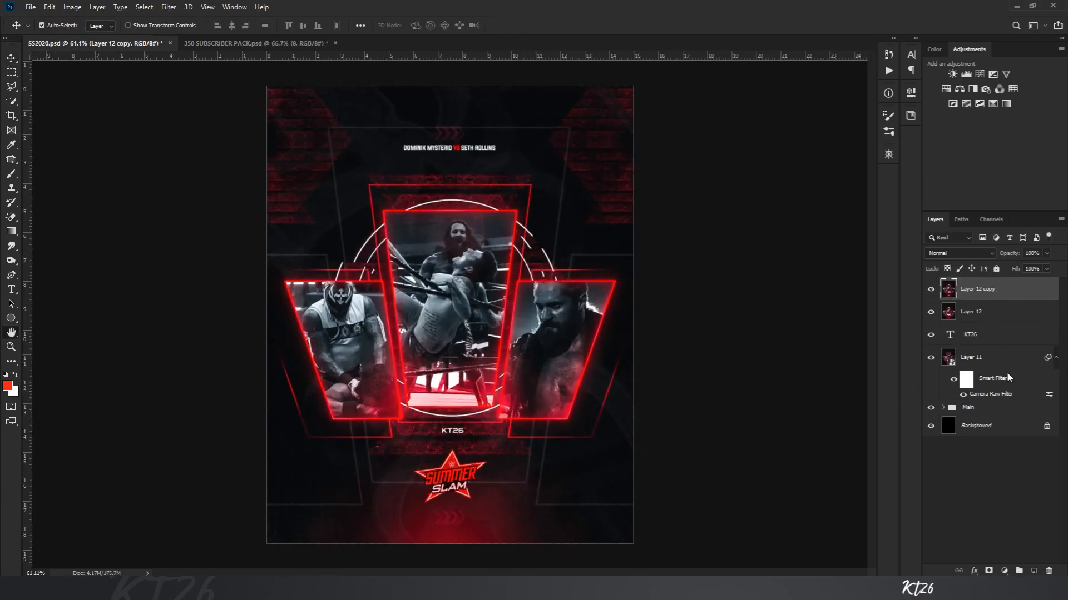
{"action": "left_click", "coordinate": [854, 199]}
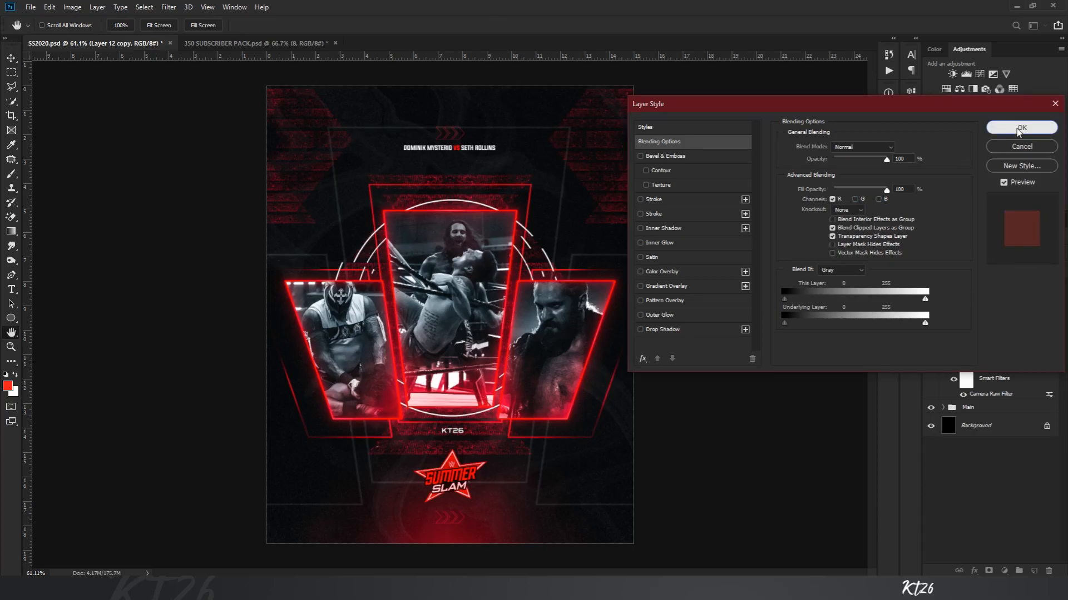
{"action": "left_click", "coordinate": [1020, 129]}
Step: Duplicate the red-only copy and restrict the new copy's blending to the green and blue channels
{"action": "key", "text": "ctrl+j"}
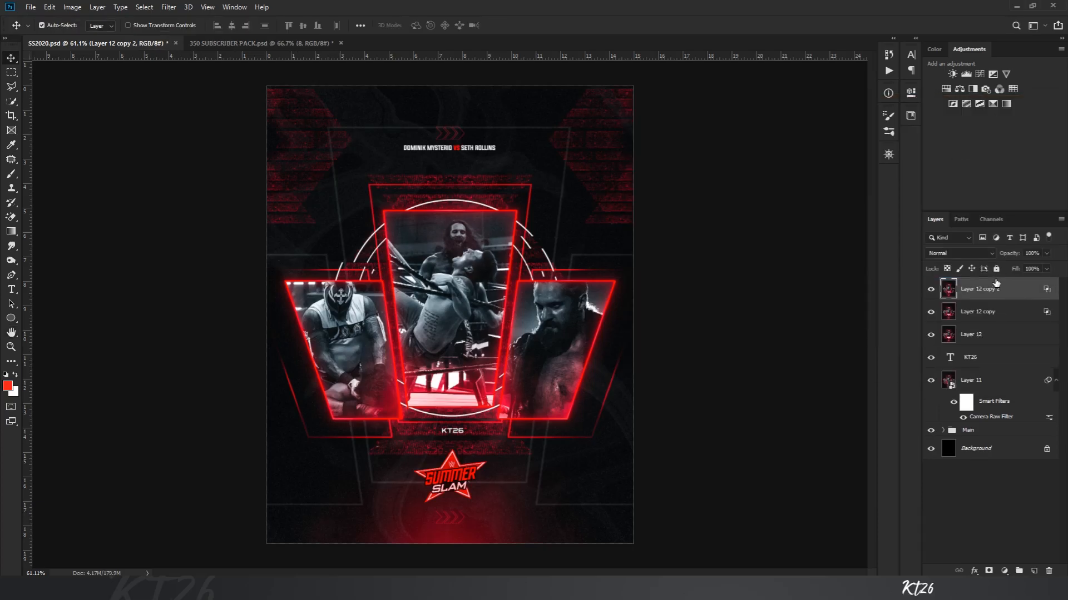
{"action": "double_click", "coordinate": [1002, 284]}
{"action": "left_click", "coordinate": [855, 199]}
{"action": "left_click", "coordinate": [832, 199]}
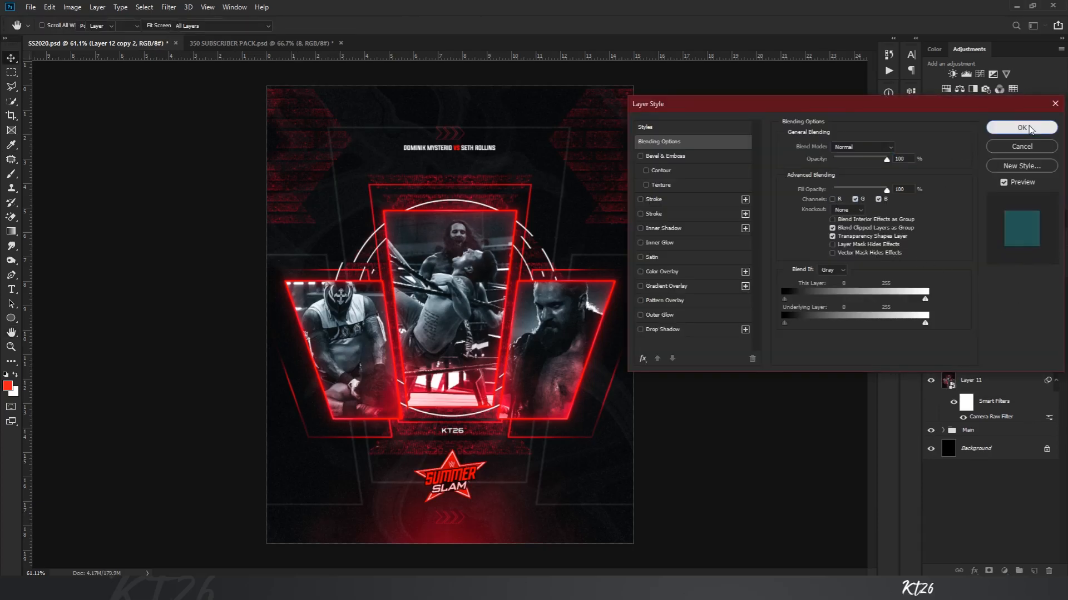
{"action": "left_click", "coordinate": [1023, 128]}
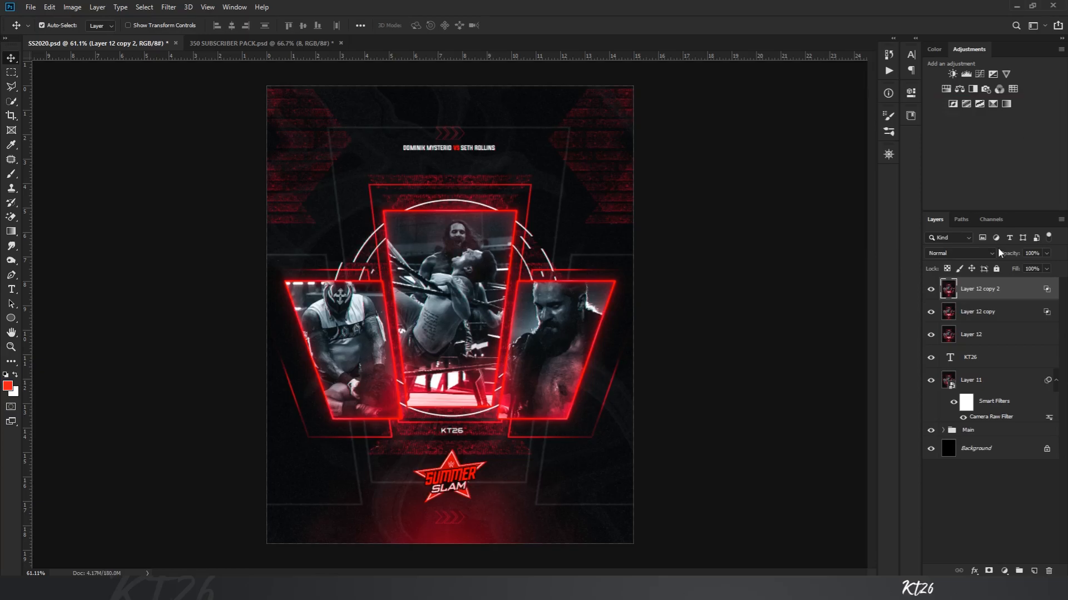
Step: Offset the red-only copy (Layer 12 copy) slightly to create a chromatic aberration fringe around the poster details
{"action": "left_click", "coordinate": [977, 313]}
{"action": "key", "text": "ctrl+plus"}
{"action": "key", "text": "ctrl+plus"}
{"action": "key", "text": "ctrl+plus"}
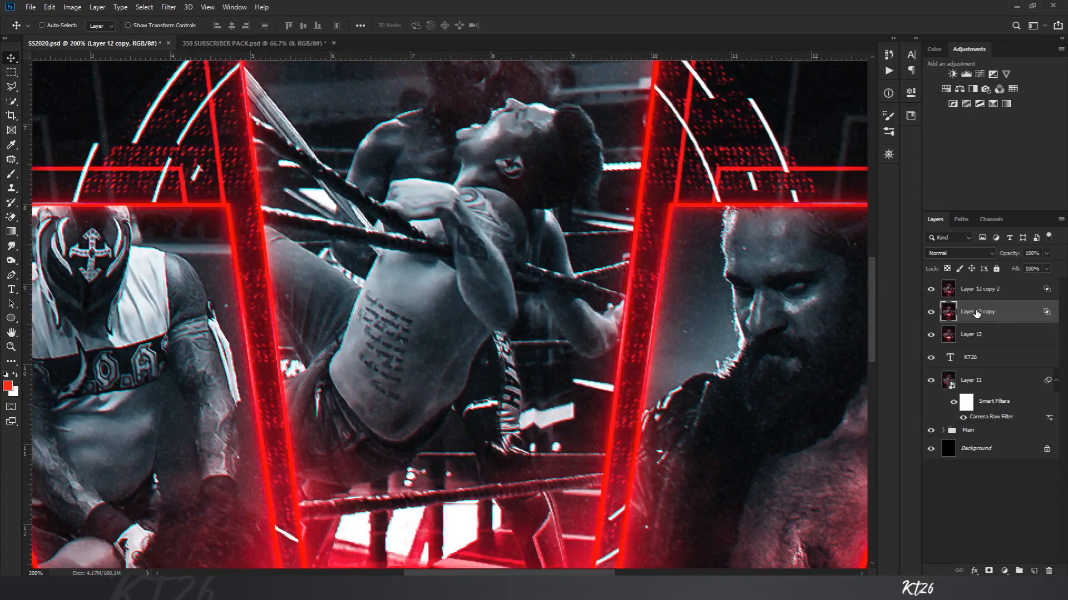
{"action": "key", "text": "ctrl+minus"}
{"action": "key", "text": "ctrl+minus"}
{"action": "key", "text": "ctrl+minus"}
Step: Stamp all visible layers into a new top layer and rename it Final
{"action": "key", "text": "ctrl+shift+alt+e"}
{"action": "double_click", "coordinate": [979, 289]}
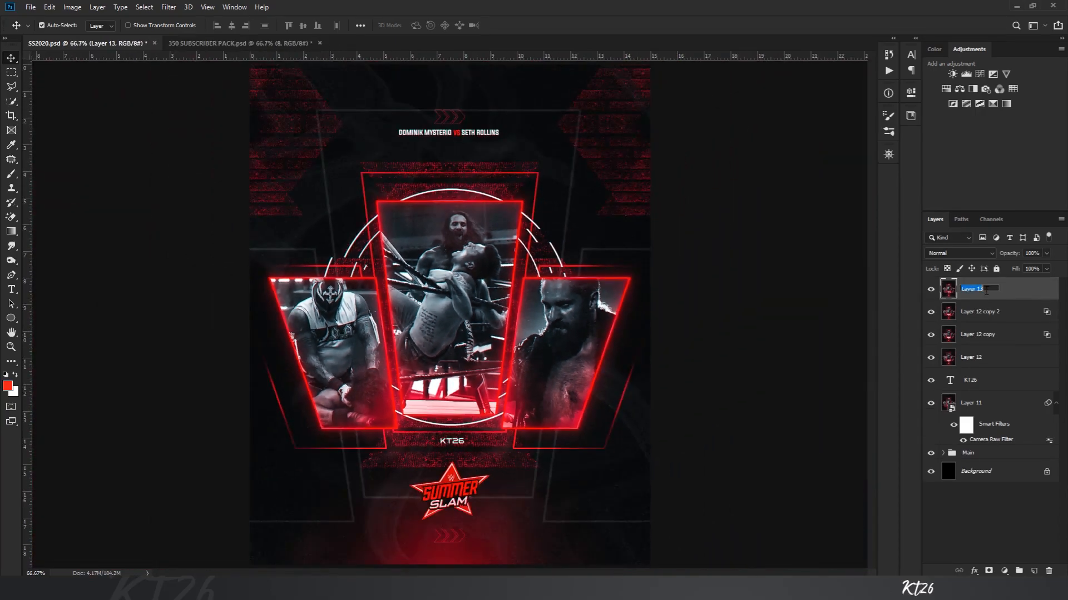
{"action": "type", "text": "Final"}
{"action": "key", "text": "Return"}
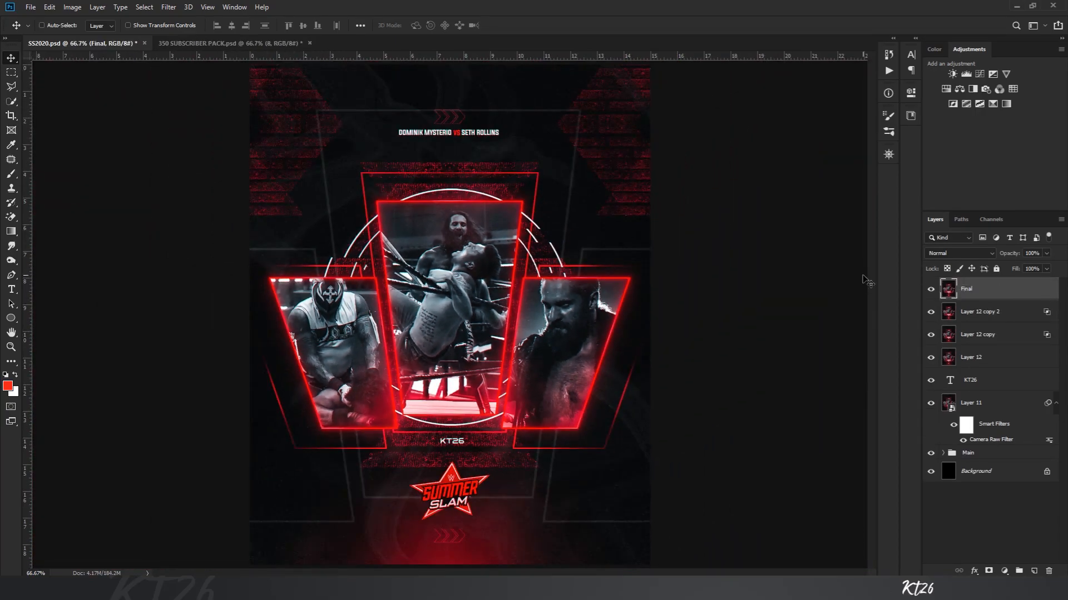